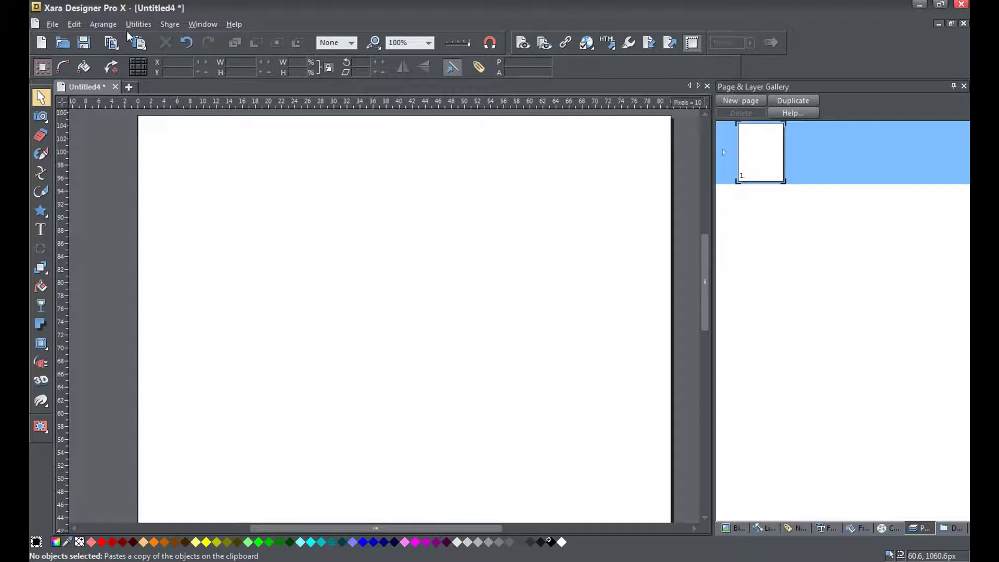
Step: Open the setup of Photoshop plug-in folders in the program's effects and plugins options
{"action": "left_click", "coordinate": [138, 25]}
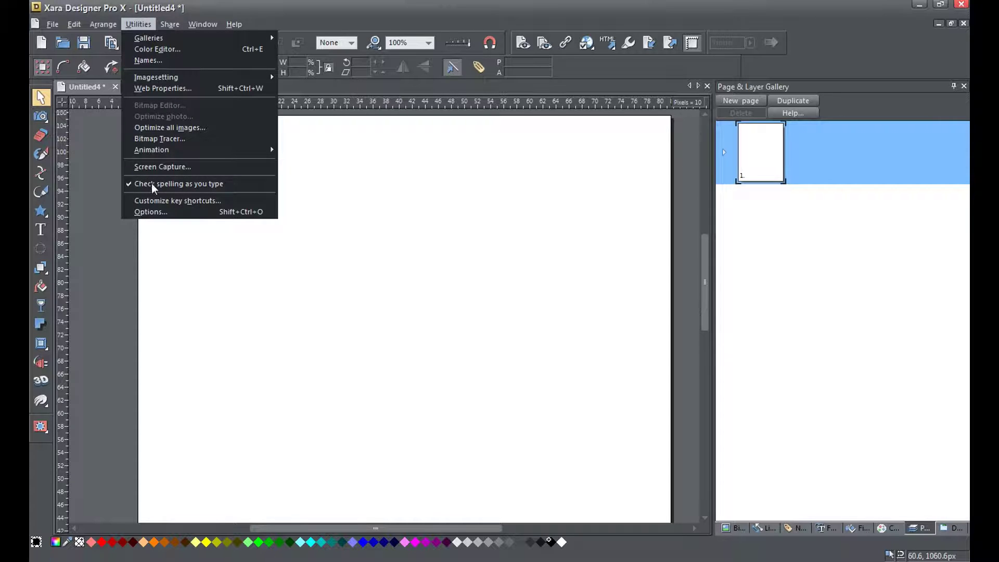
{"action": "left_click", "coordinate": [150, 212]}
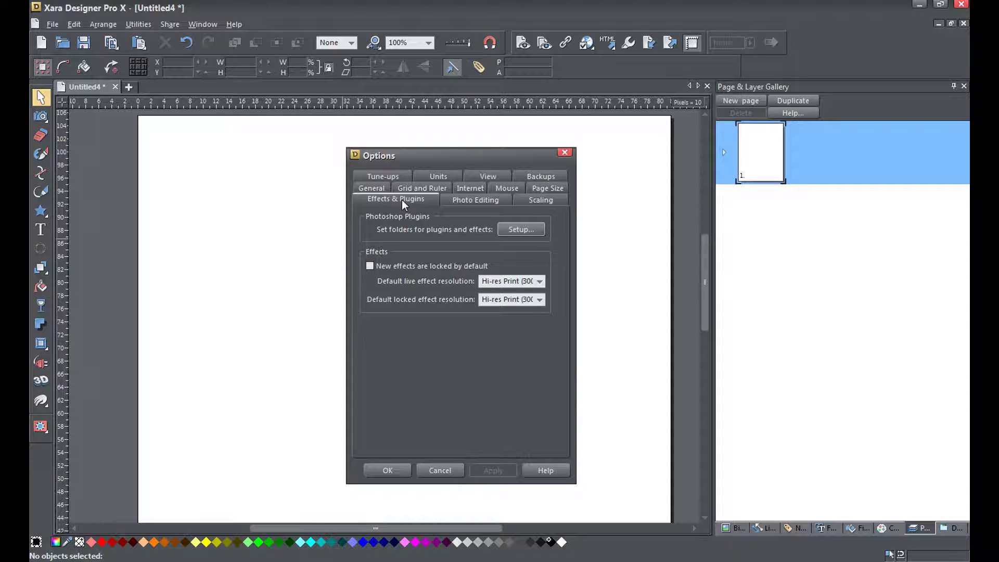
{"action": "left_click", "coordinate": [521, 230]}
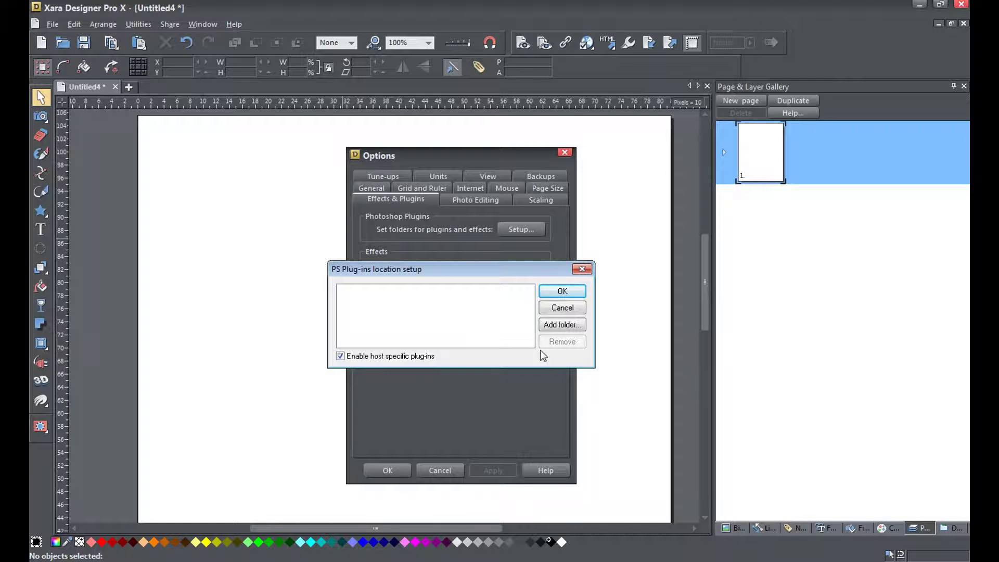
Step: Add C:\Program Files (x86)\Filter Forge 3\Plugin as a plug-in folder and accept the options
{"action": "left_click", "coordinate": [549, 330]}
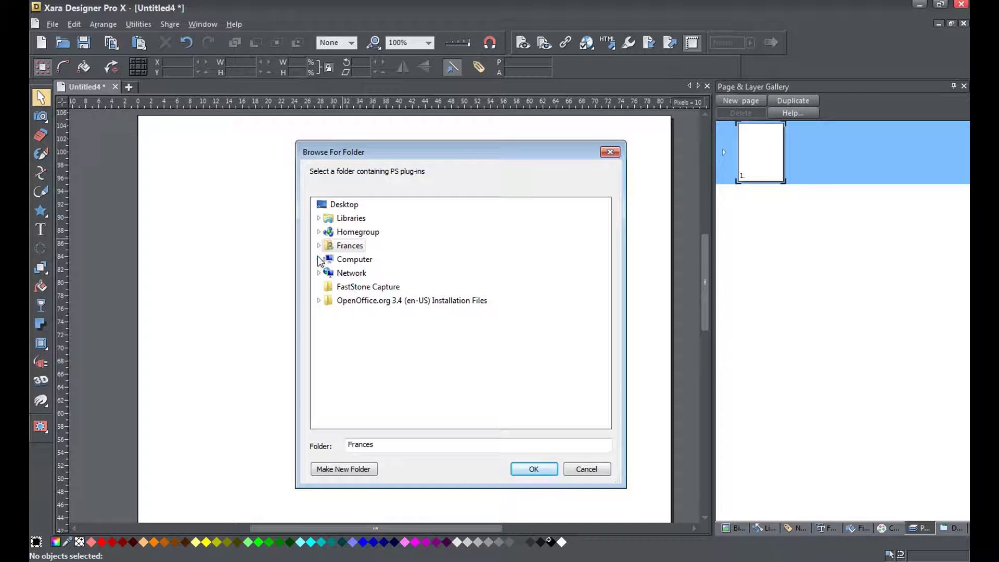
{"action": "left_click", "coordinate": [319, 259]}
{"action": "left_click", "coordinate": [326, 273]}
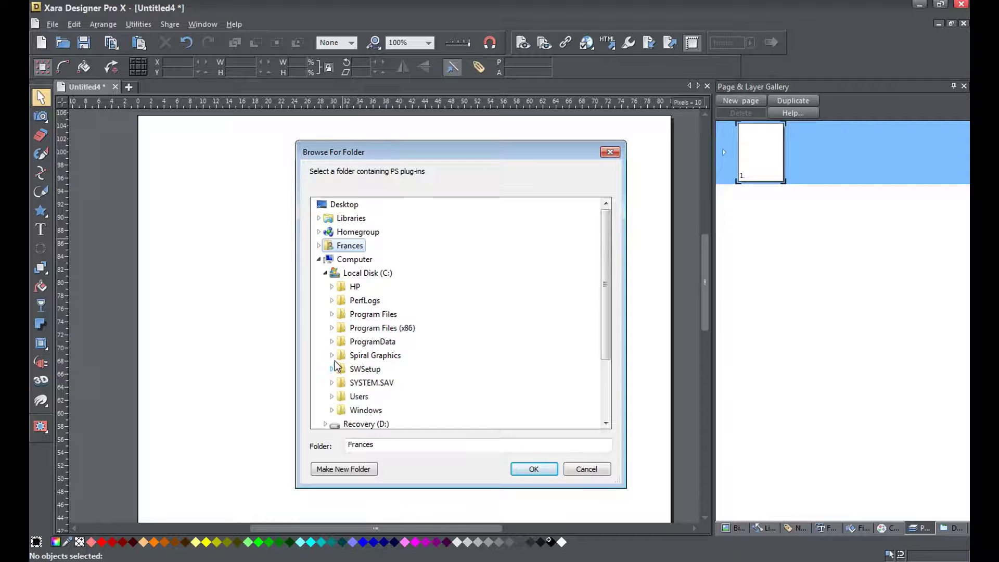
{"action": "left_click", "coordinate": [332, 328]}
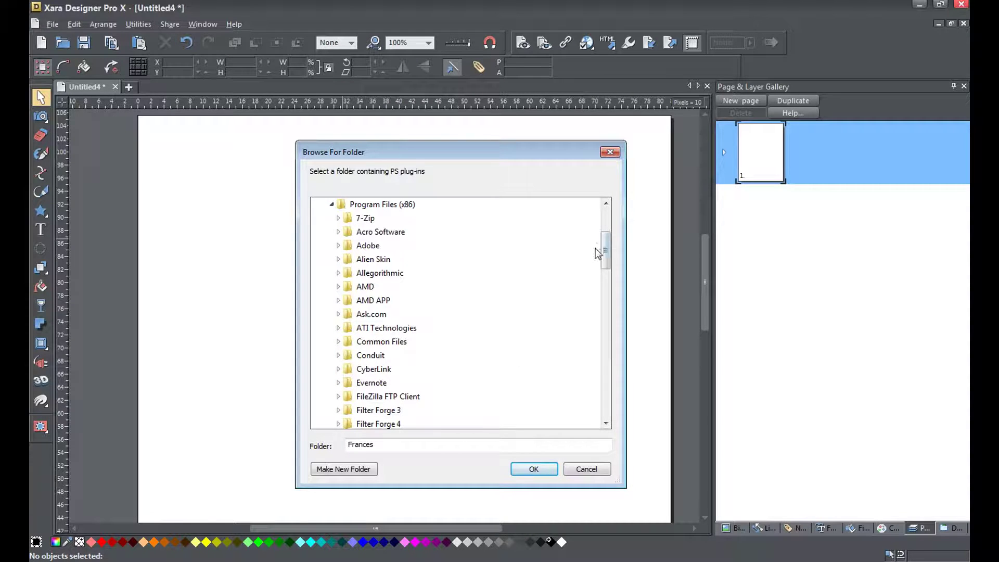
{"action": "left_click_drag", "start_coordinate": [604, 261], "coordinate": [607, 277]}
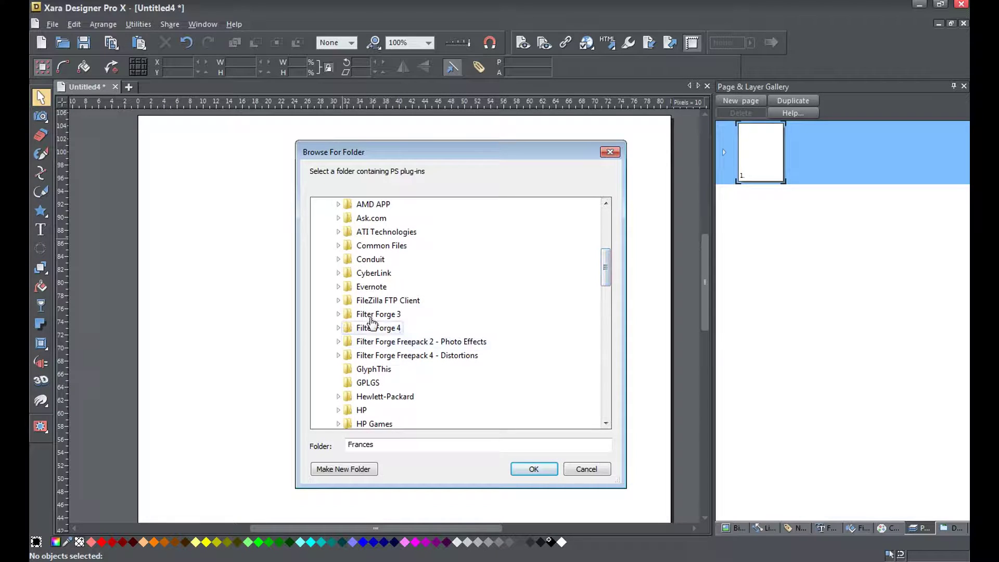
{"action": "left_click", "coordinate": [339, 314]}
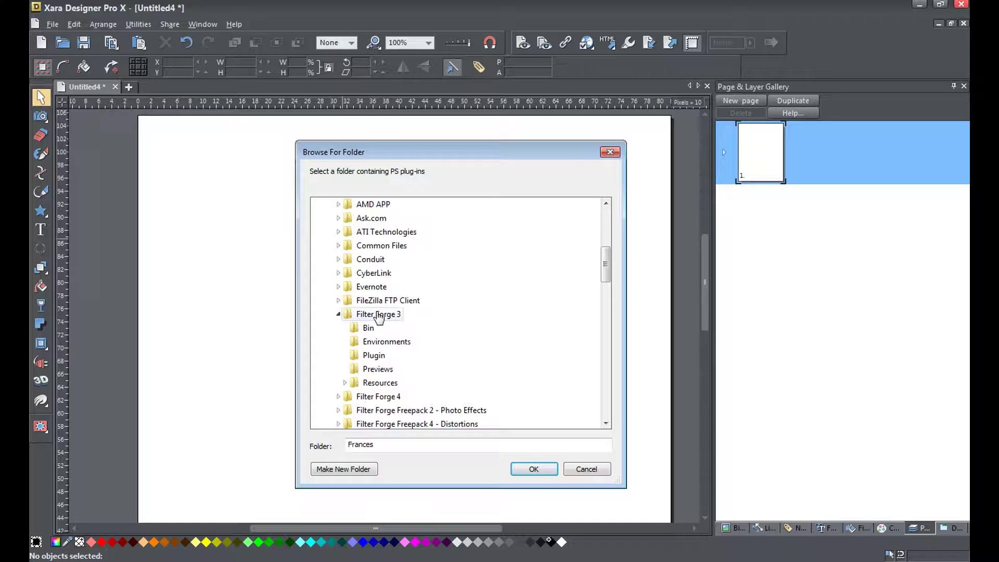
{"action": "left_click", "coordinate": [379, 358]}
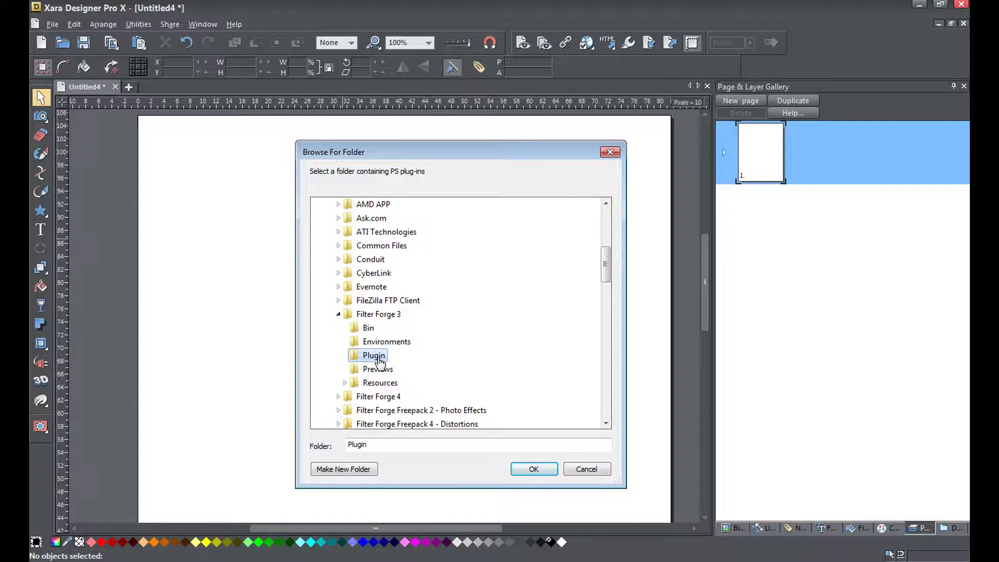
{"action": "left_click", "coordinate": [544, 470]}
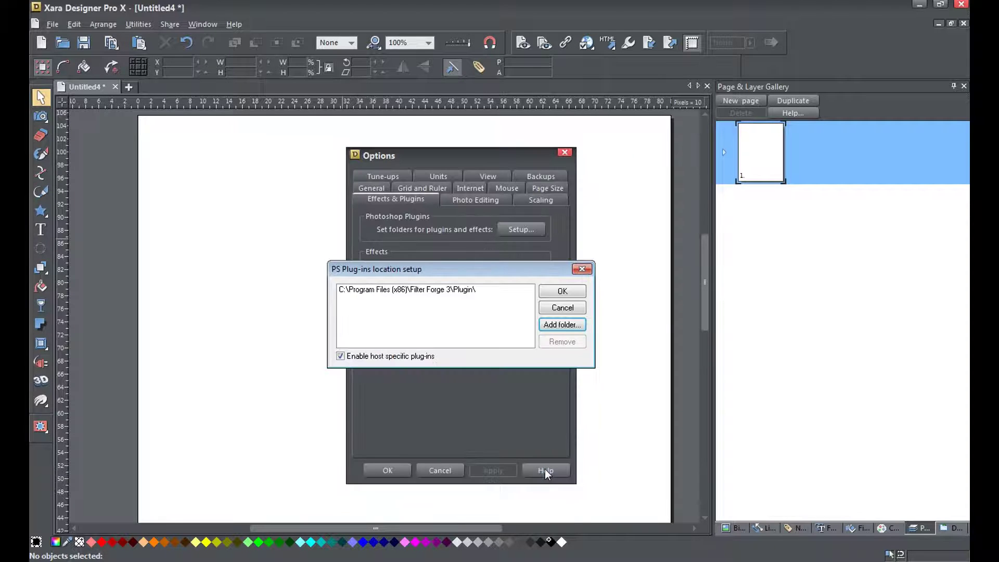
{"action": "left_click", "coordinate": [549, 294]}
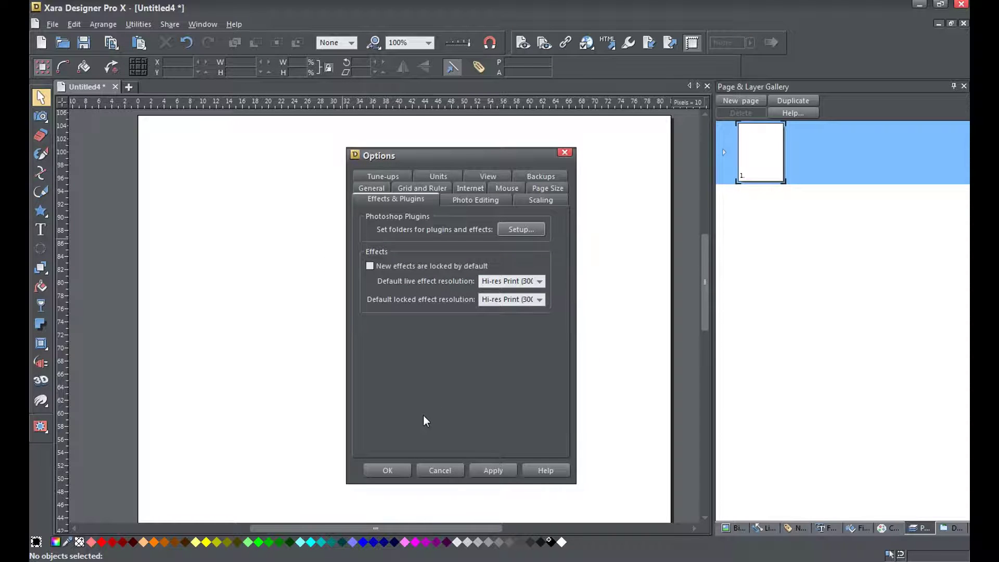
{"action": "left_click", "coordinate": [399, 470]}
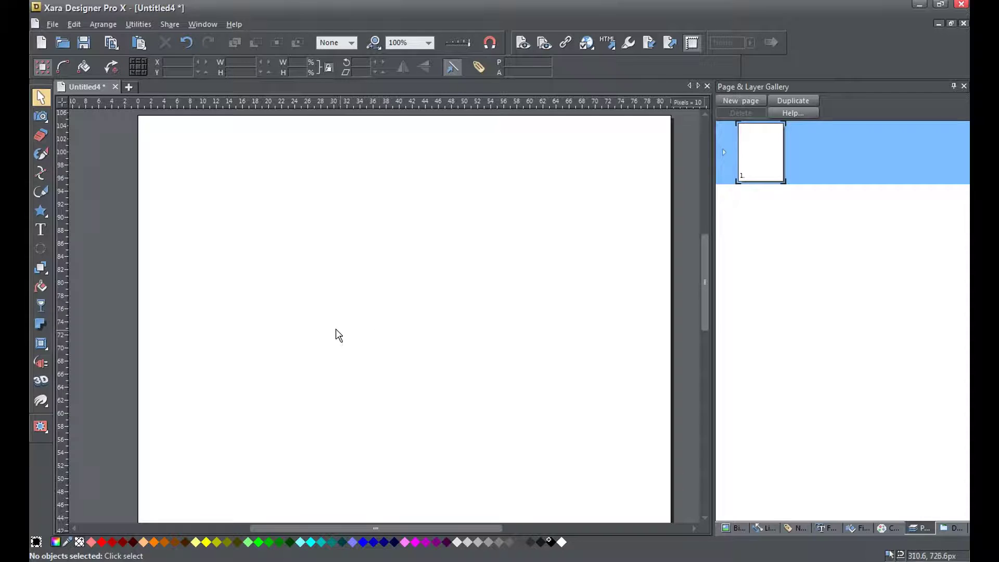
Step: Create a text area about 570 px wide and 162 px high on the upper page, containing the word "Bling"
{"action": "left_click", "coordinate": [42, 231]}
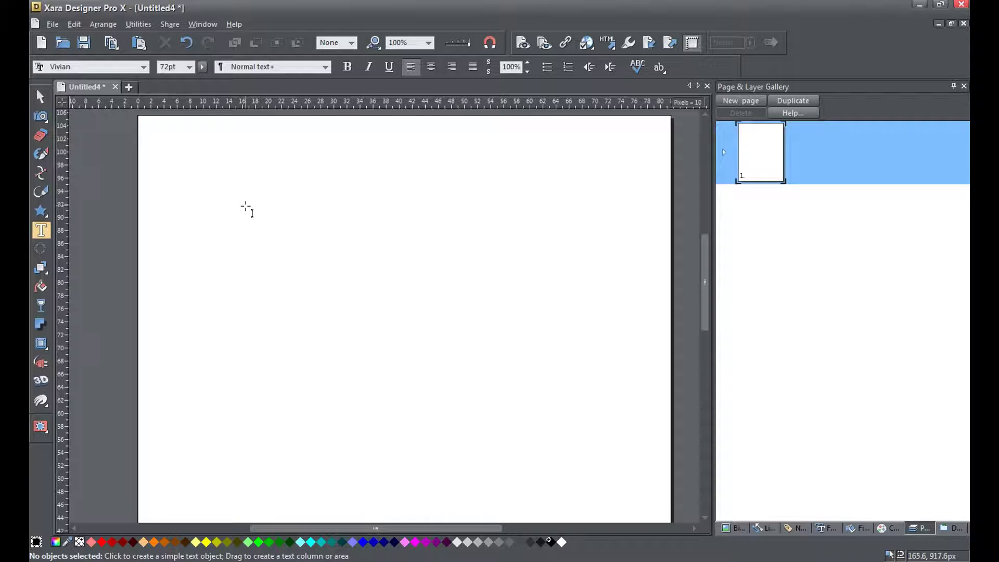
{"action": "left_click_drag", "start_coordinate": [220, 193], "coordinate": [593, 298]}
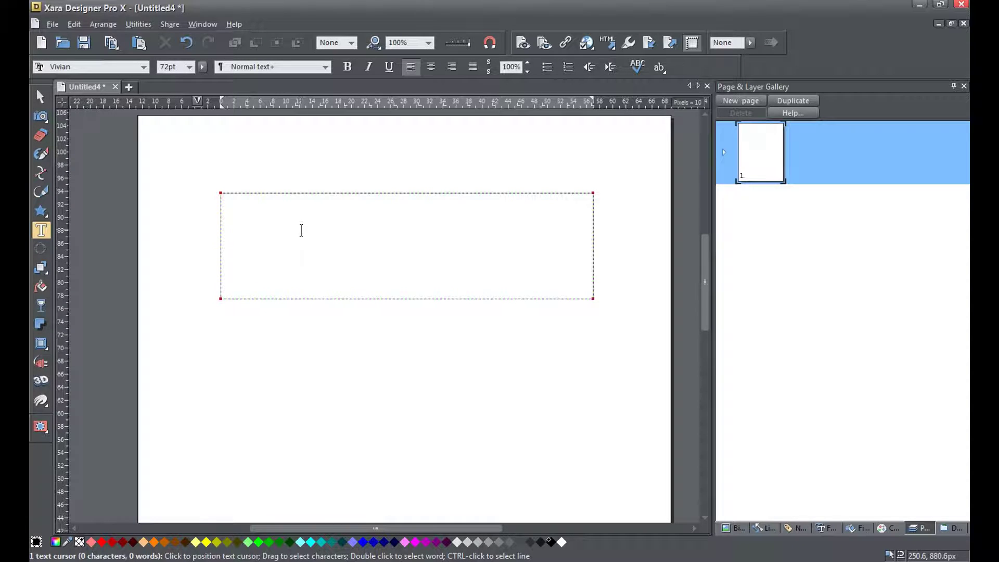
{"action": "type", "text": "Biling"}
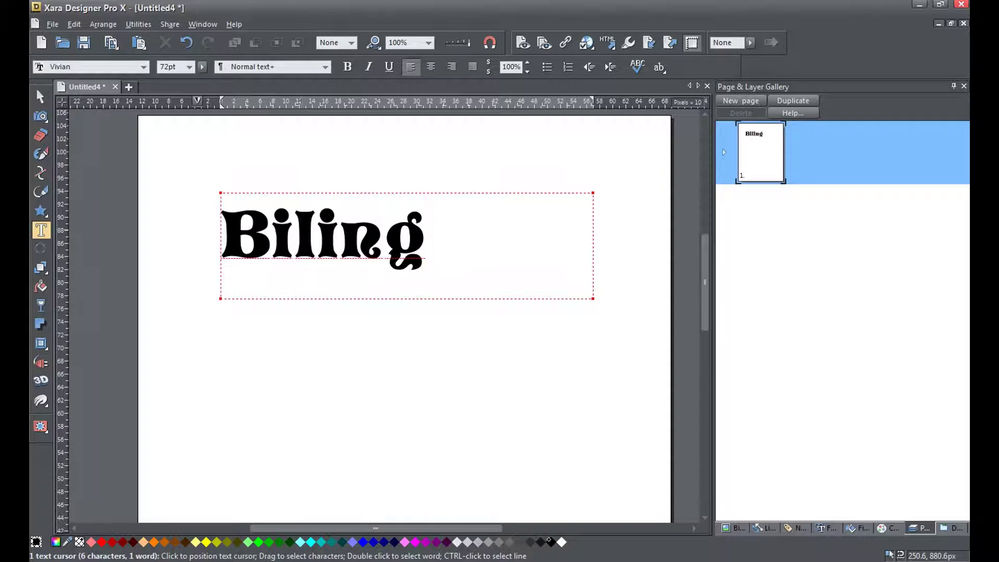
{"action": "key", "text": "BackSpace"}
{"action": "key", "text": "BackSpace"}
{"action": "key", "text": "BackSpace"}
{"action": "key", "text": "BackSpace"}
{"action": "key", "text": "BackSpace"}
{"action": "type", "text": "ling"}
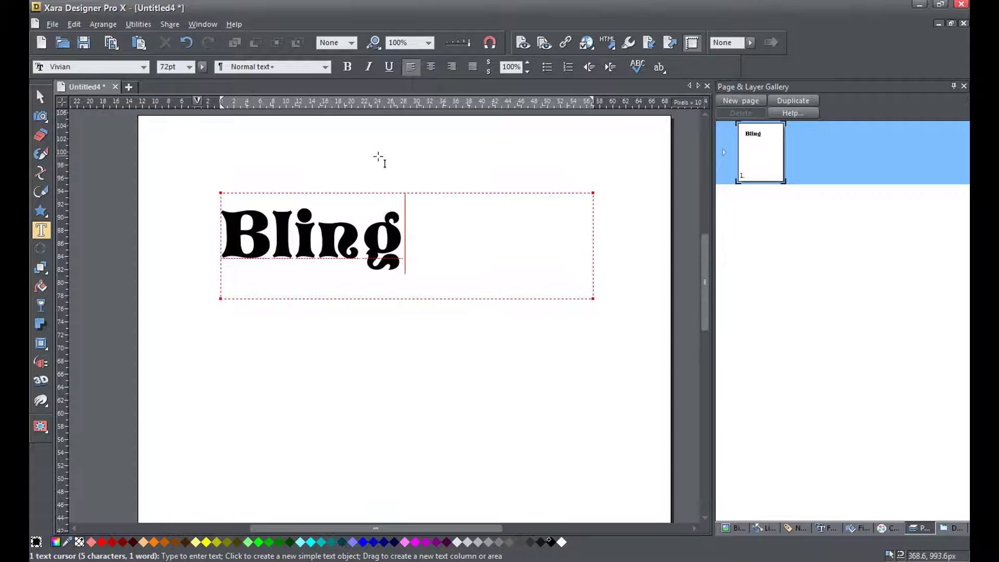
Step: Widen the tracking of the whole word "Bling" by three increments
{"action": "left_click_drag", "start_coordinate": [224, 239], "coordinate": [410, 253]}
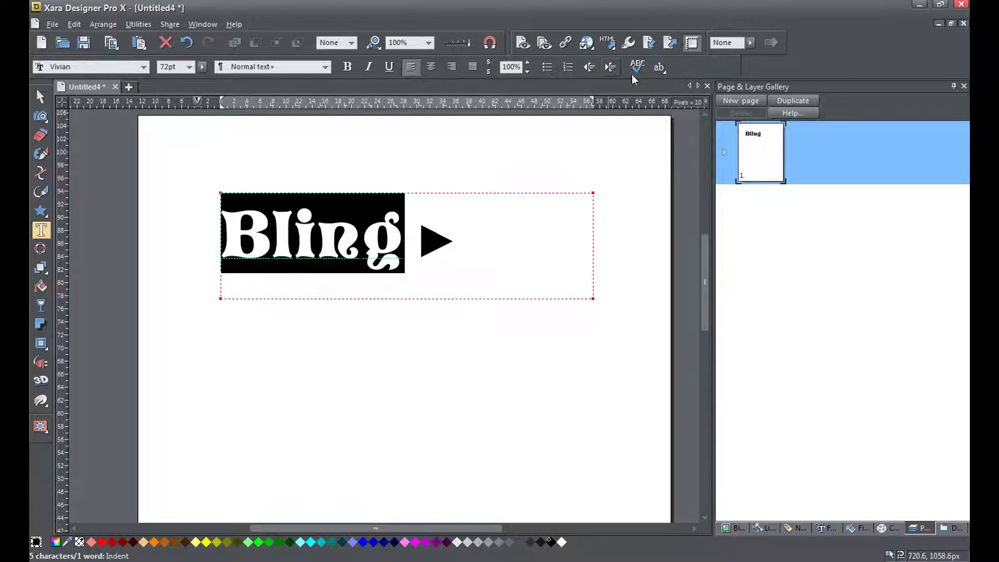
{"action": "left_click", "coordinate": [660, 68]}
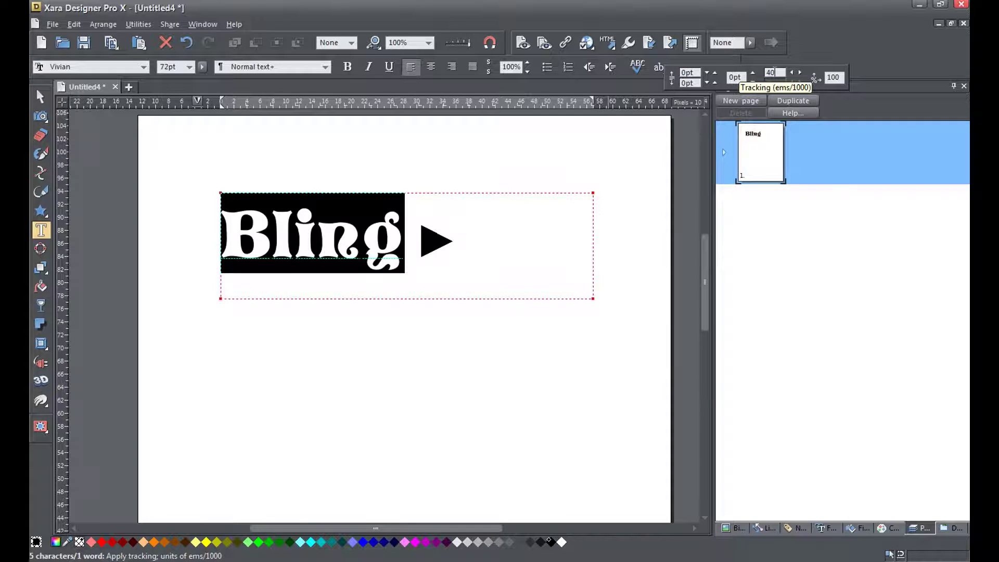
{"action": "left_click", "coordinate": [802, 73]}
{"action": "left_click", "coordinate": [801, 74]}
{"action": "left_click", "coordinate": [801, 74]}
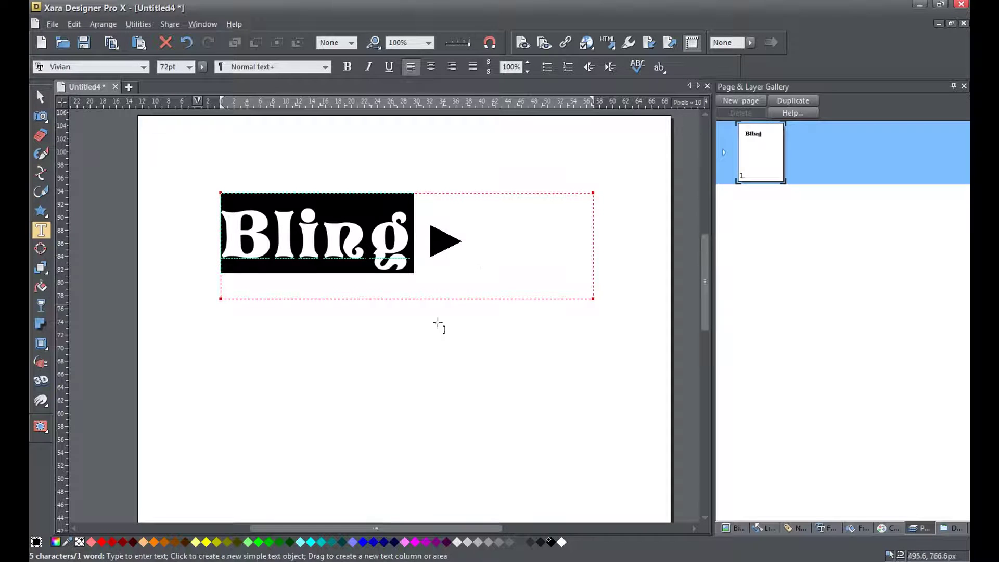
{"action": "left_click", "coordinate": [182, 242]}
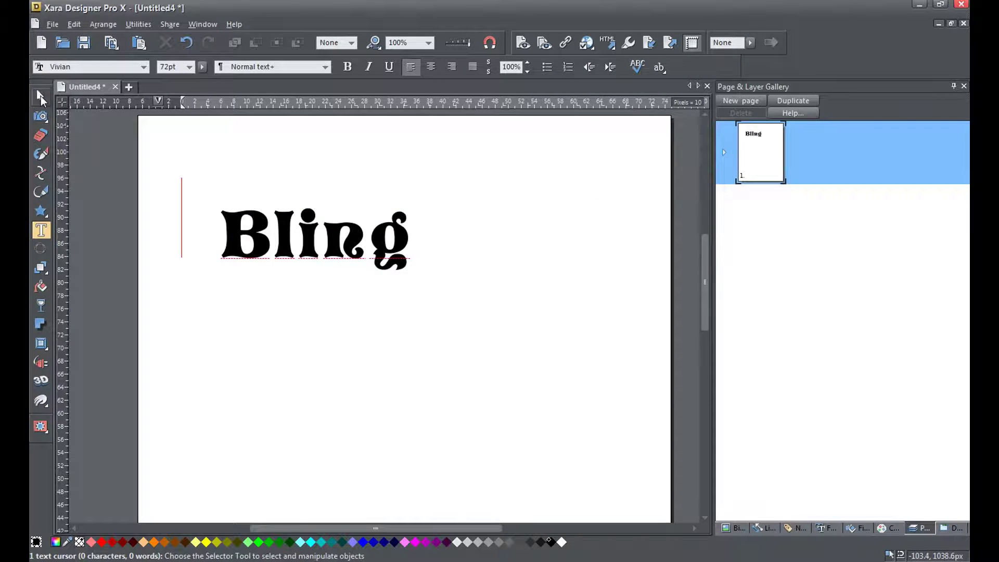
Step: Convert the "Bling" text area to editable shapes
{"action": "left_click", "coordinate": [41, 97]}
{"action": "left_click", "coordinate": [233, 230]}
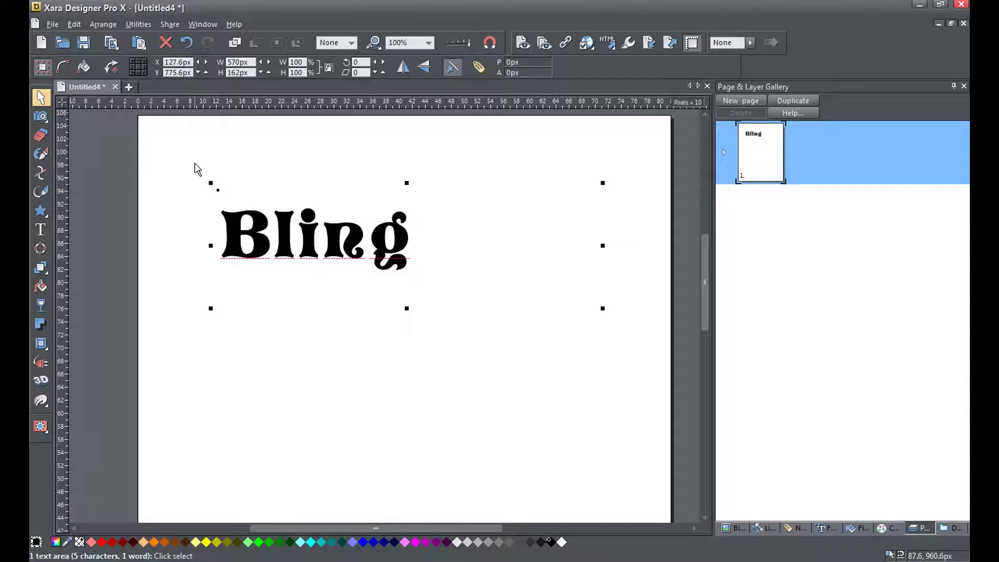
{"action": "left_click", "coordinate": [103, 25]}
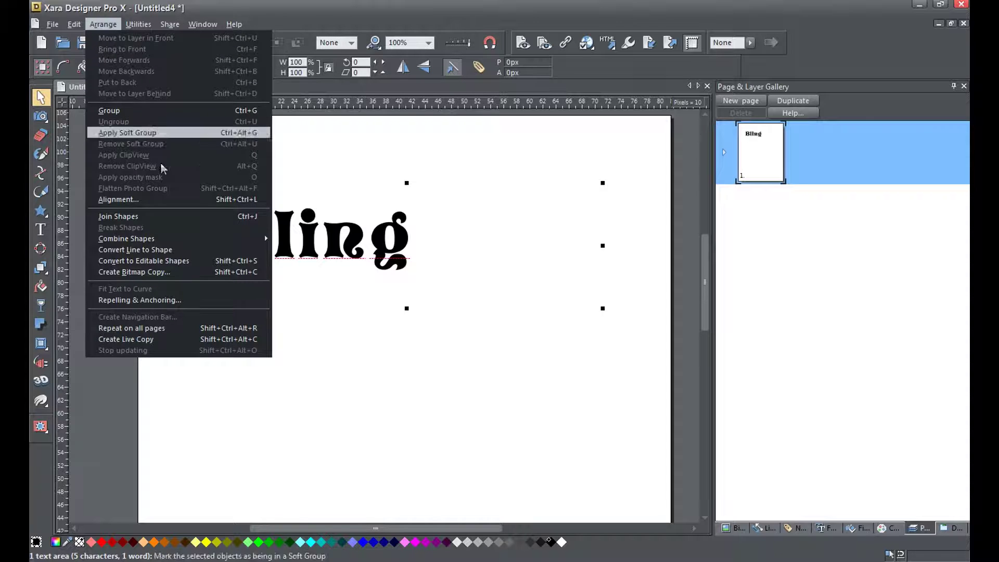
{"action": "left_click", "coordinate": [192, 260]}
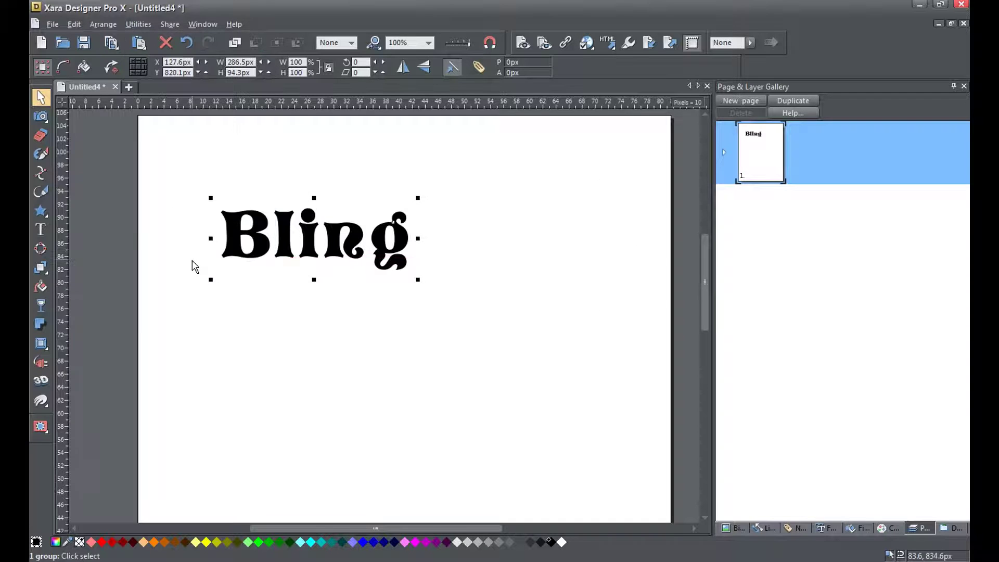
Step: Move the "Bling" group to about X 213 px, Y 804 px and ungroup it into separate letters
{"action": "left_click_drag", "start_coordinate": [232, 255], "coordinate": [289, 264]}
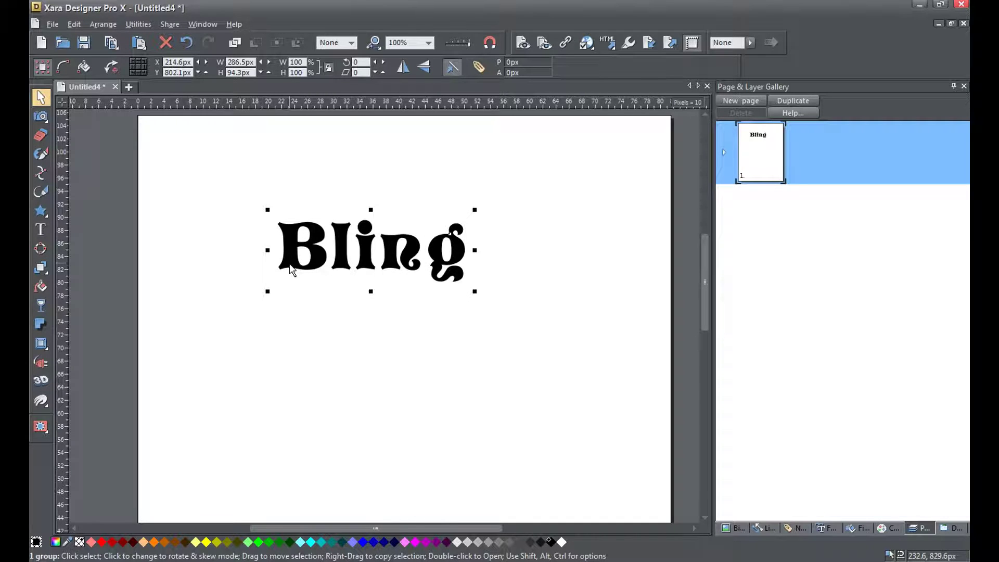
{"action": "left_click_drag", "start_coordinate": [285, 253], "coordinate": [283, 252]}
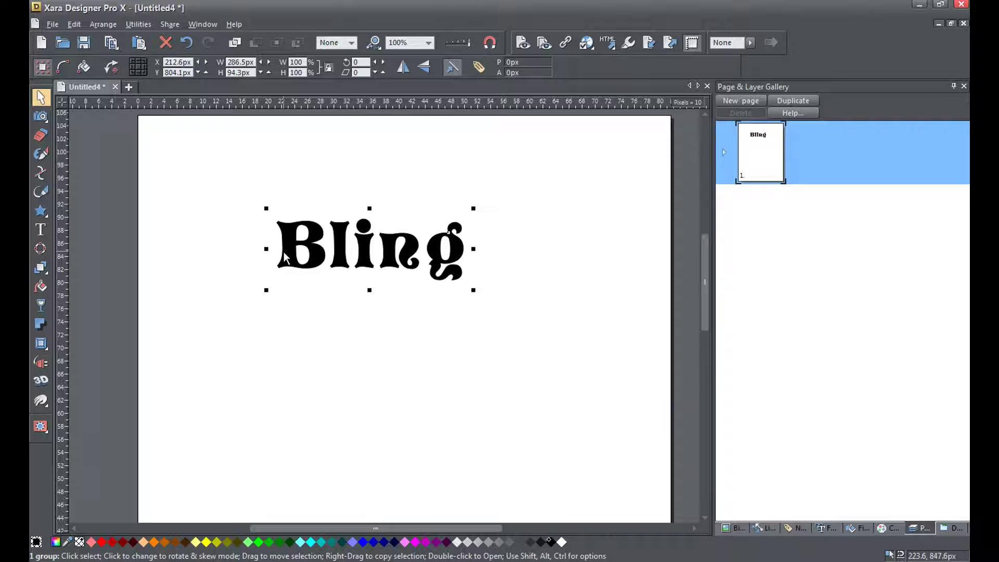
{"action": "key", "text": "ctrl+u"}
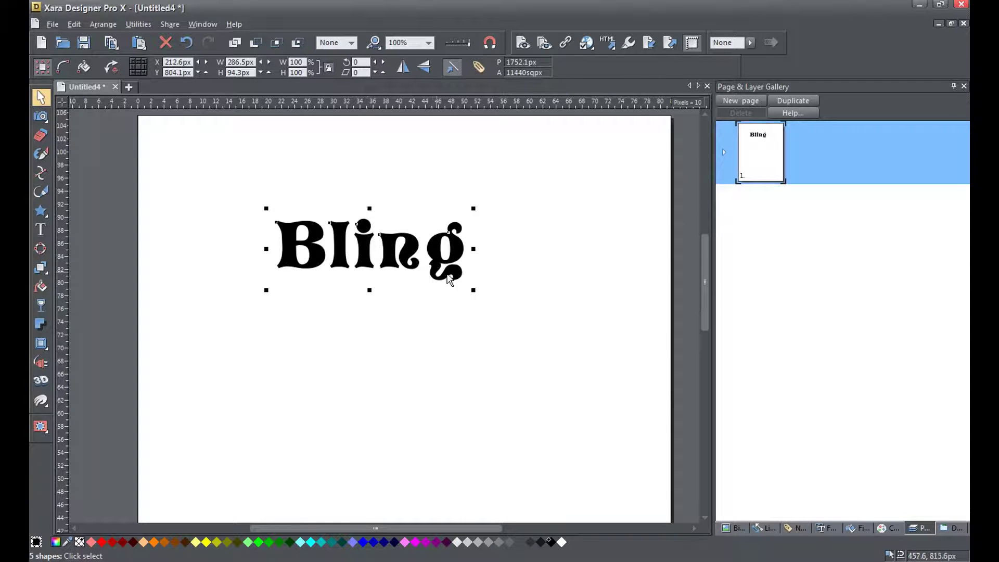
{"action": "key", "text": "Escape"}
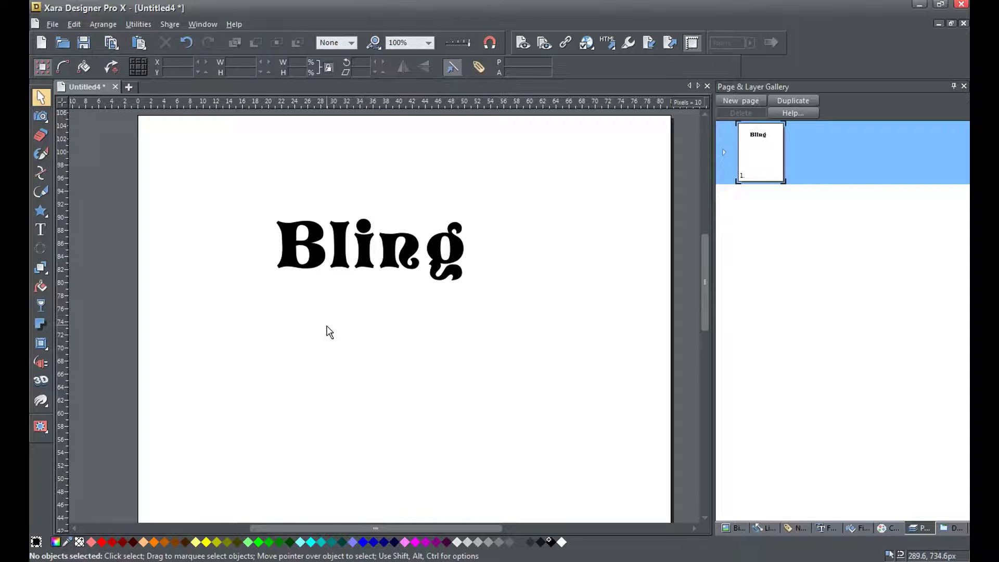
Step: Break the letter "i" into separate dot and stem shapes
{"action": "left_click", "coordinate": [363, 251]}
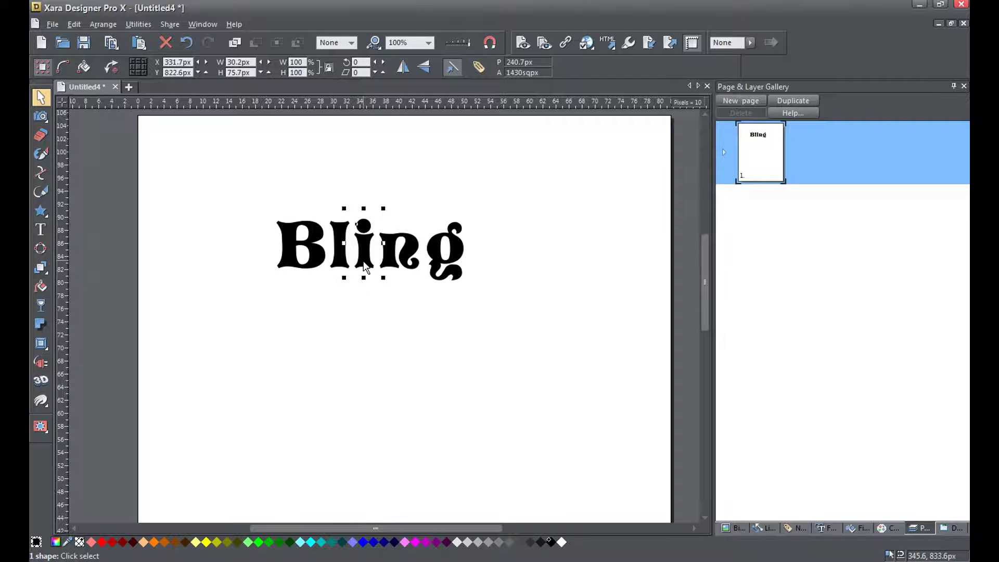
{"action": "left_click", "coordinate": [103, 24]}
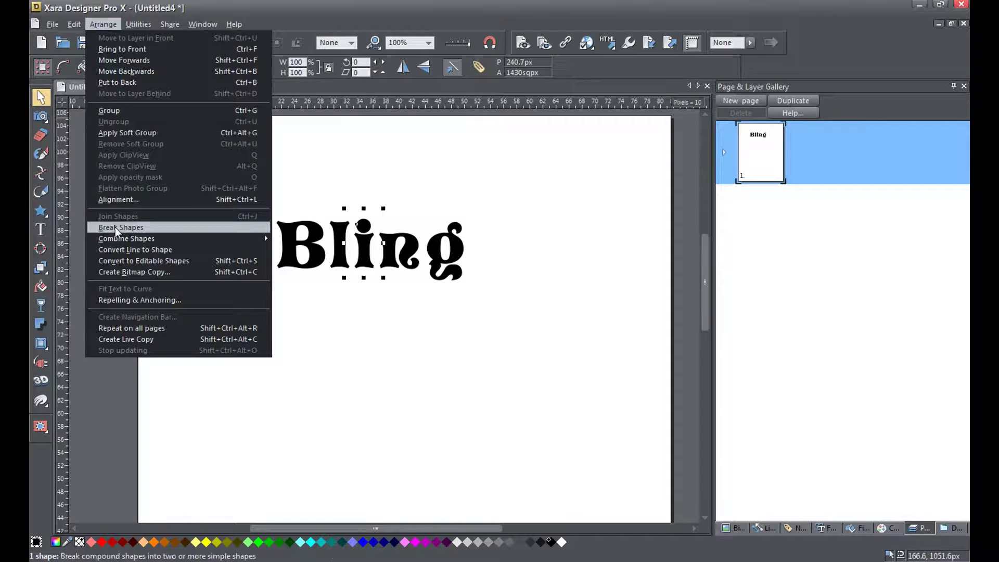
{"action": "left_click", "coordinate": [133, 227]}
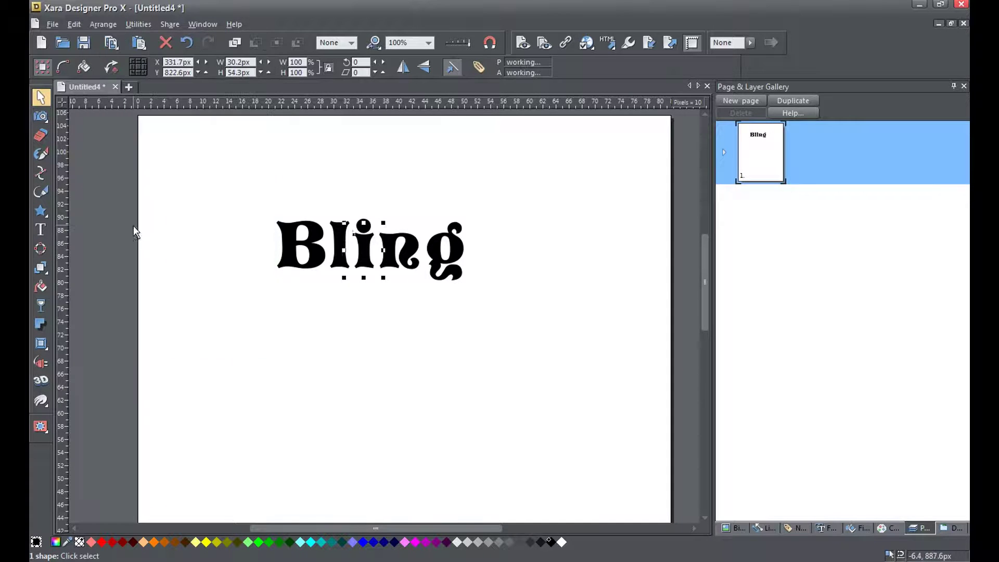
{"action": "left_click", "coordinate": [350, 323]}
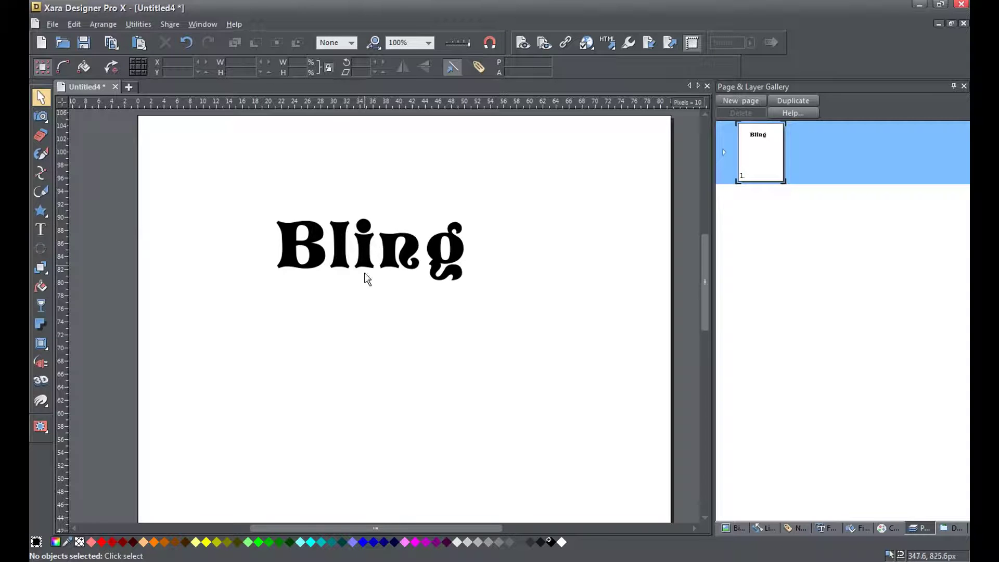
Step: Delete the dot of the "i" and group all the remaining letter shapes
{"action": "left_click", "coordinate": [363, 228]}
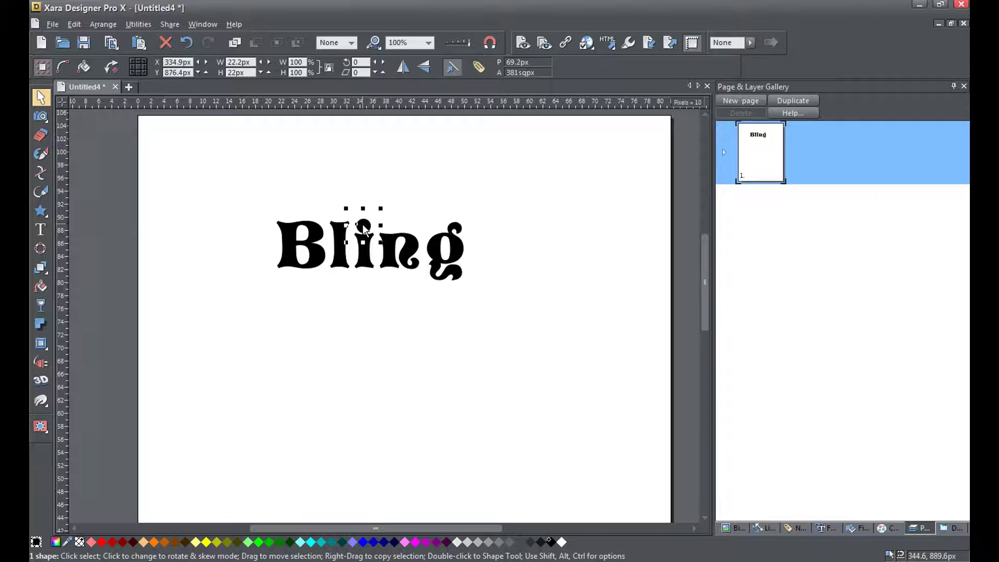
{"action": "key", "text": "Delete"}
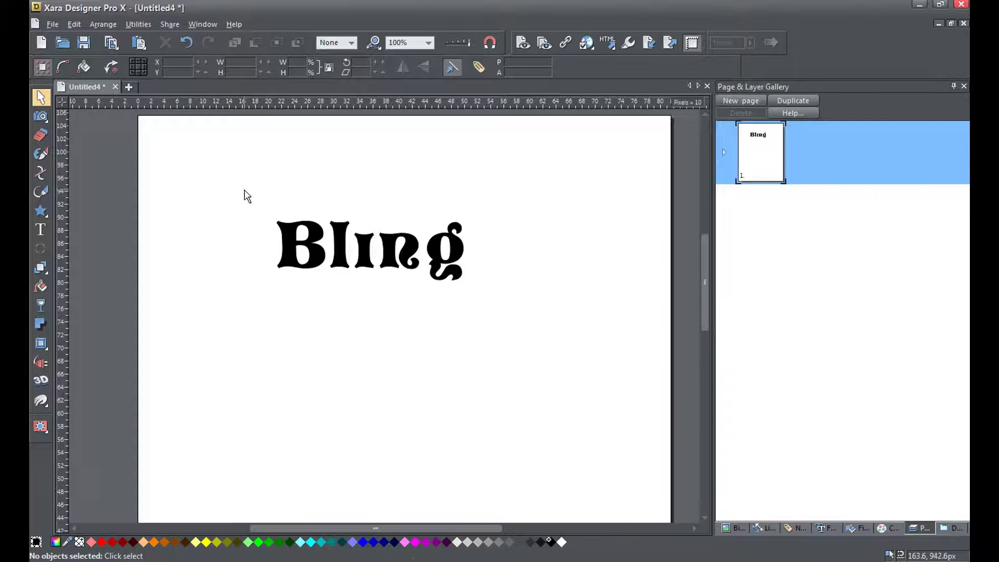
{"action": "left_click_drag", "start_coordinate": [244, 190], "coordinate": [498, 314]}
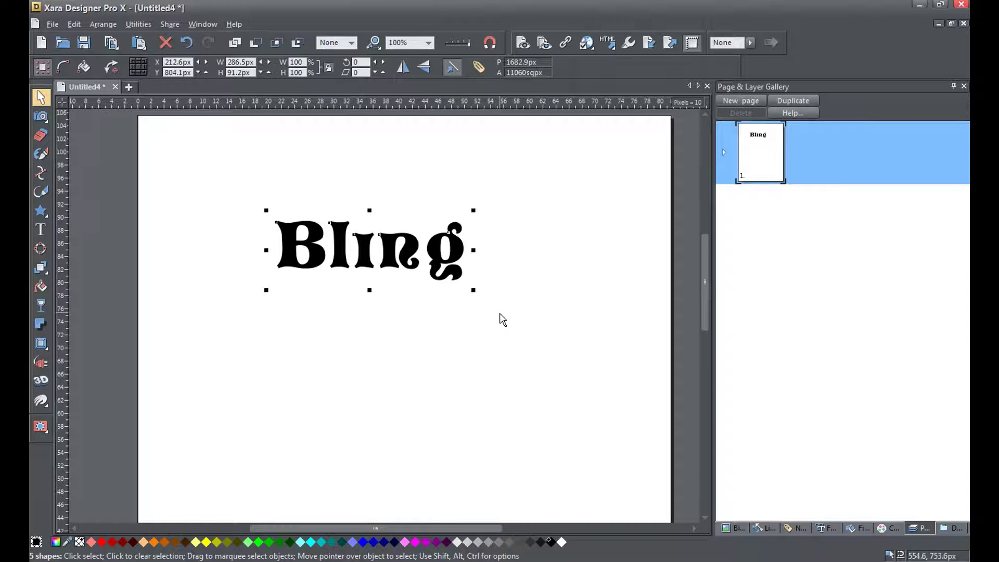
{"action": "key", "text": "ctrl+g"}
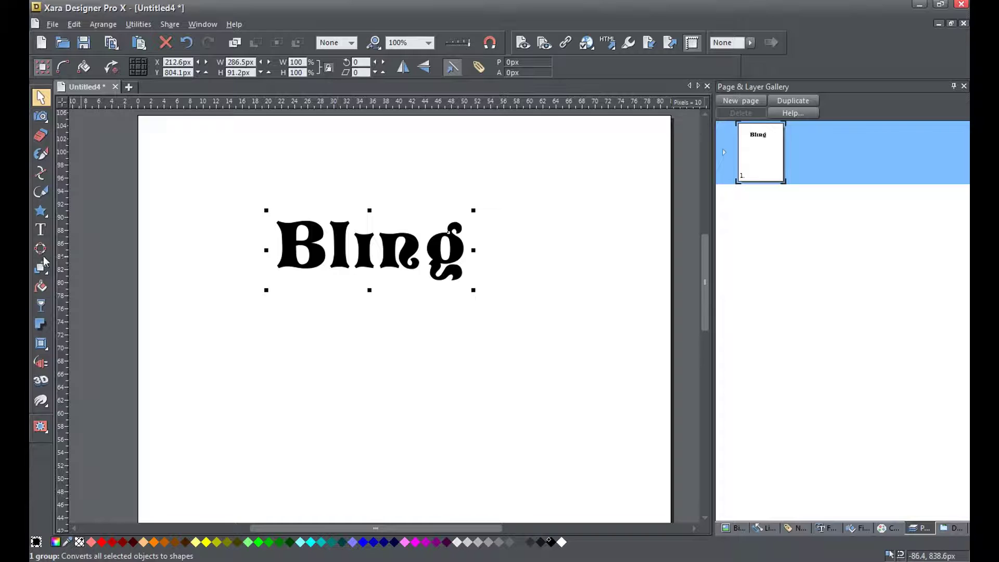
Step: Add a Filter Forge 3 live effect to the grouped "Bling" shapes
{"action": "left_click", "coordinate": [40, 363]}
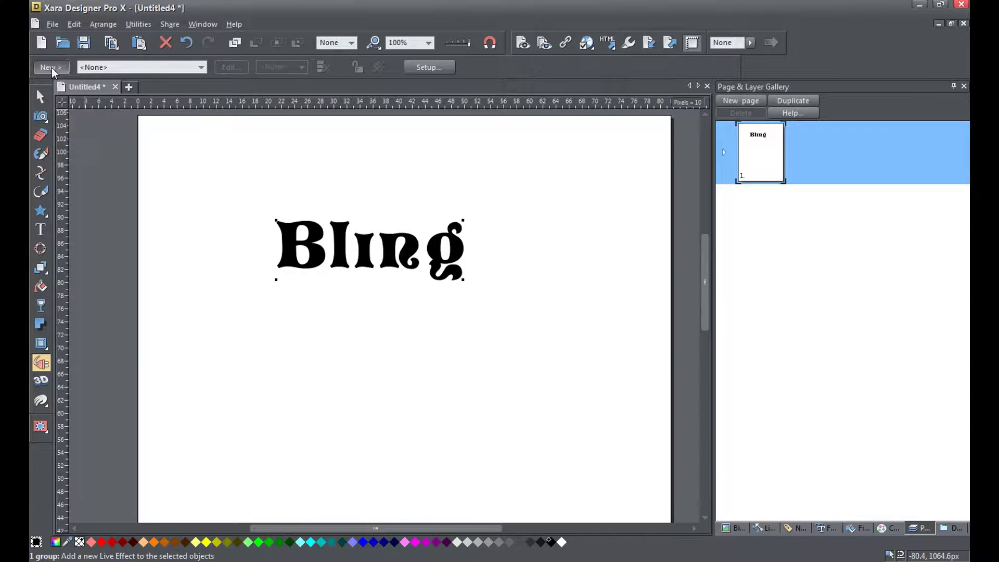
{"action": "left_click", "coordinate": [52, 68]}
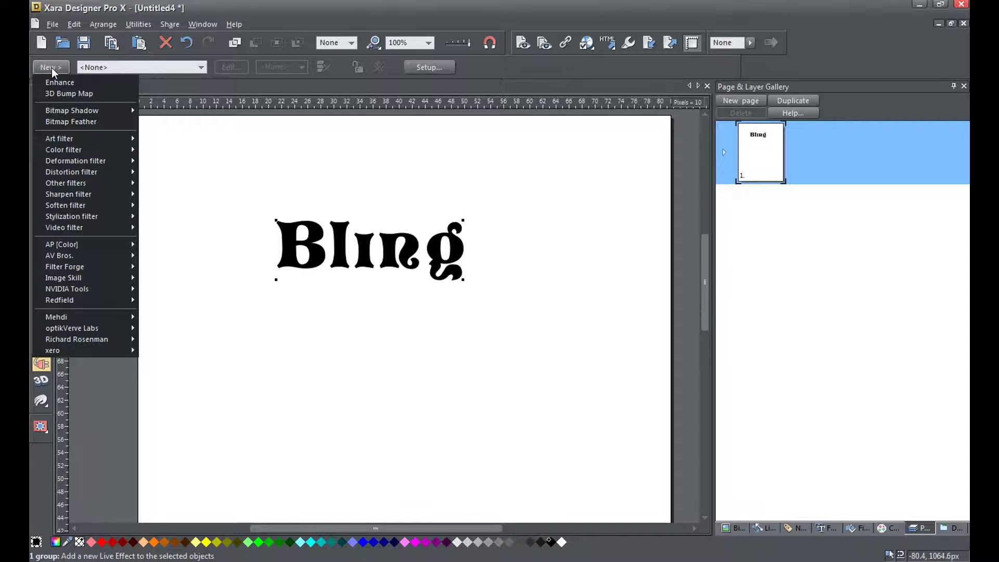
{"action": "mouse_move", "coordinate": [105, 267]}
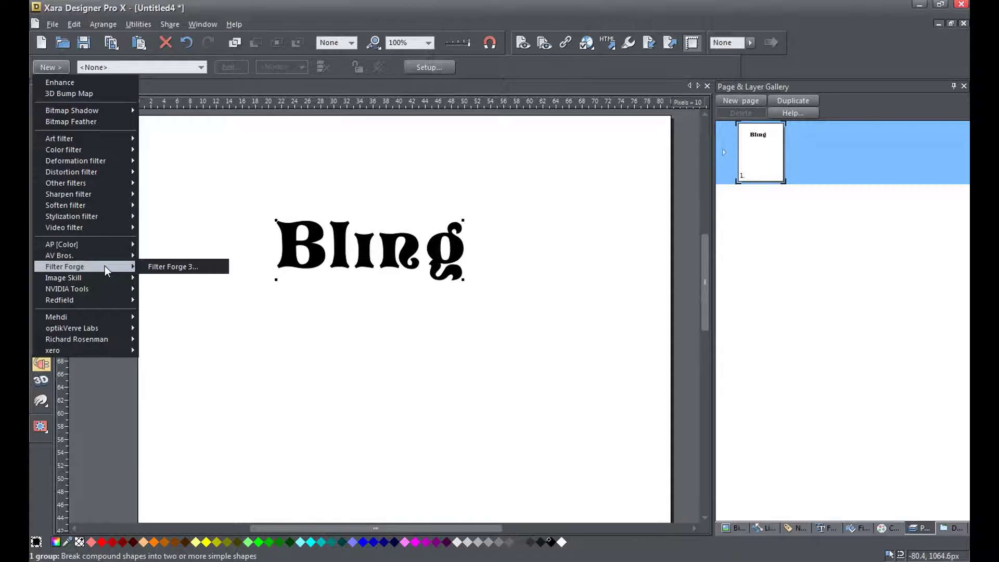
{"action": "left_click", "coordinate": [176, 267]}
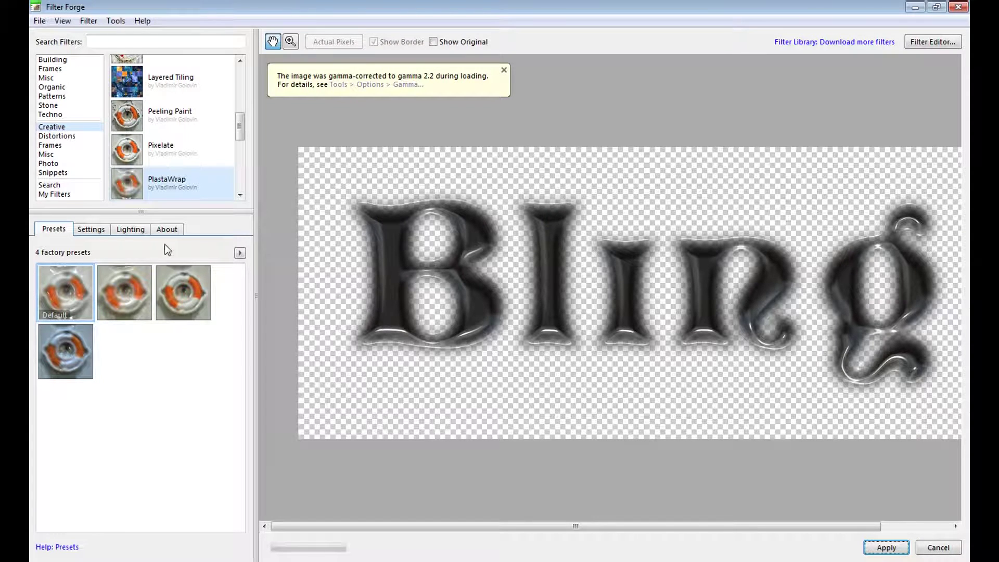
Step: Set the PlastaWrap filter's Radius to 13 and Reflection Blur to 37
{"action": "left_click", "coordinate": [92, 230]}
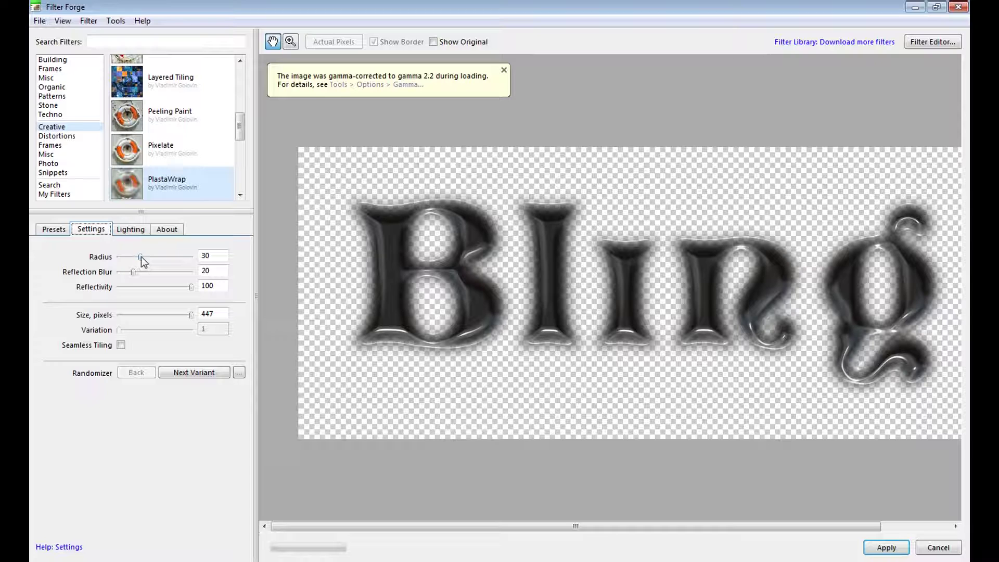
{"action": "left_click_drag", "start_coordinate": [141, 258], "coordinate": [129, 257]}
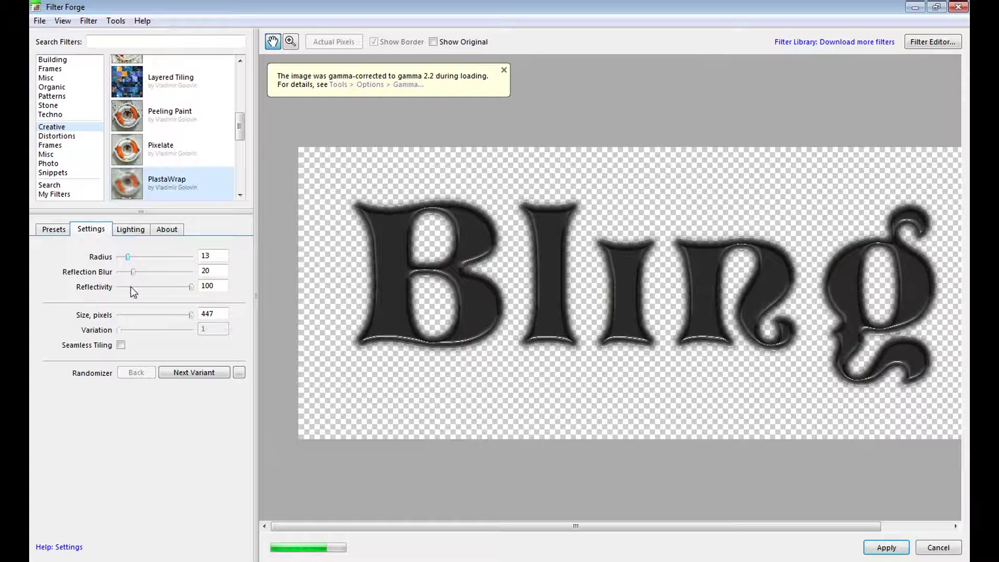
{"action": "left_click_drag", "start_coordinate": [133, 272], "coordinate": [145, 273]}
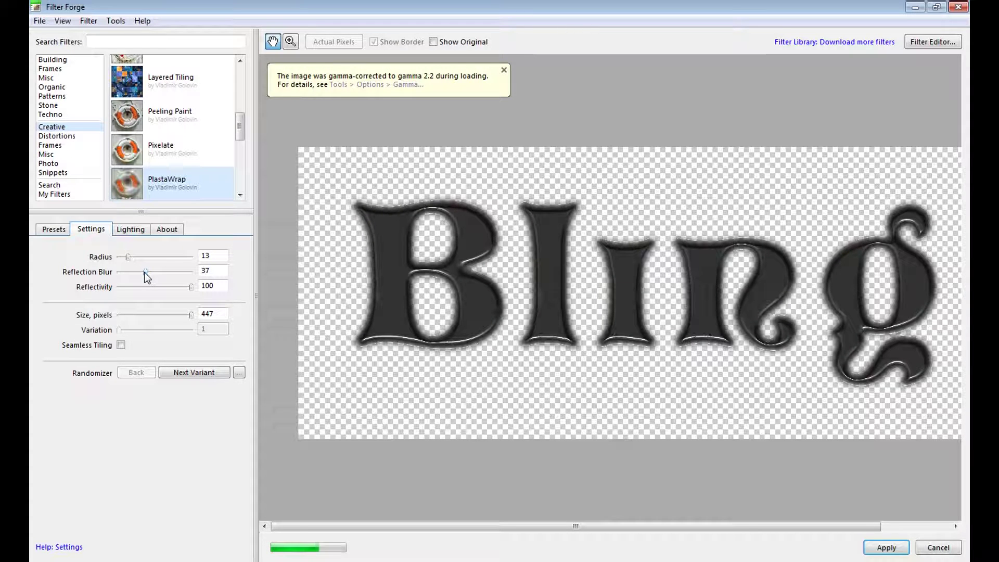
Step: Set the filter lighting's Surface Height to 49 and Brightness to 180
{"action": "left_click", "coordinate": [127, 232]}
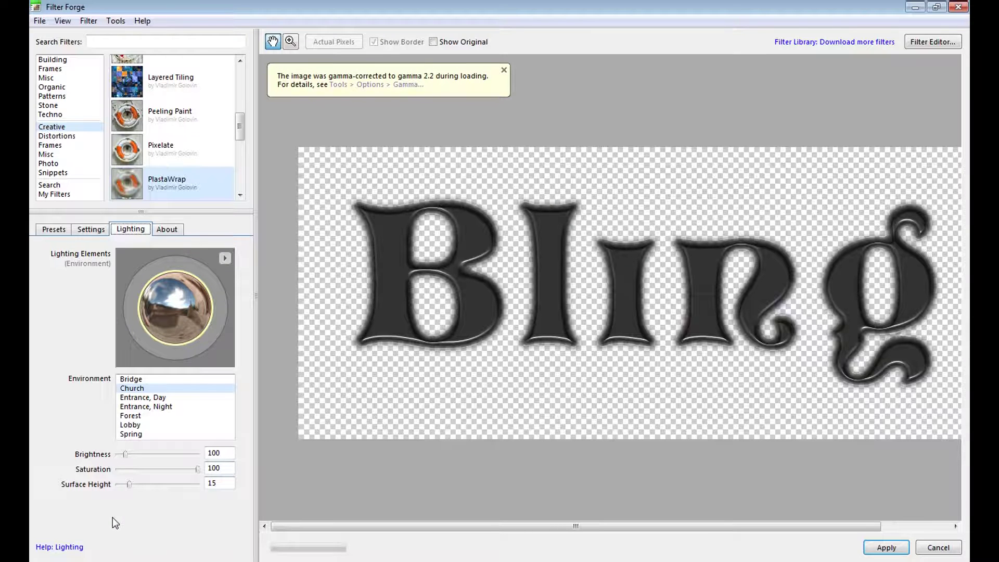
{"action": "left_click", "coordinate": [129, 488]}
{"action": "left_click_drag", "start_coordinate": [147, 486], "coordinate": [152, 486]}
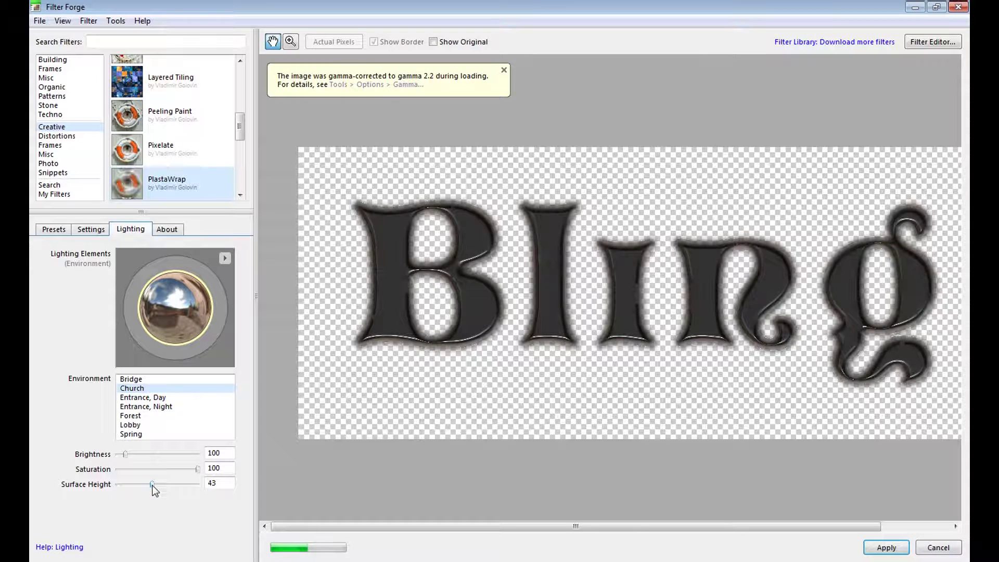
{"action": "left_click_drag", "start_coordinate": [151, 485], "coordinate": [180, 484]}
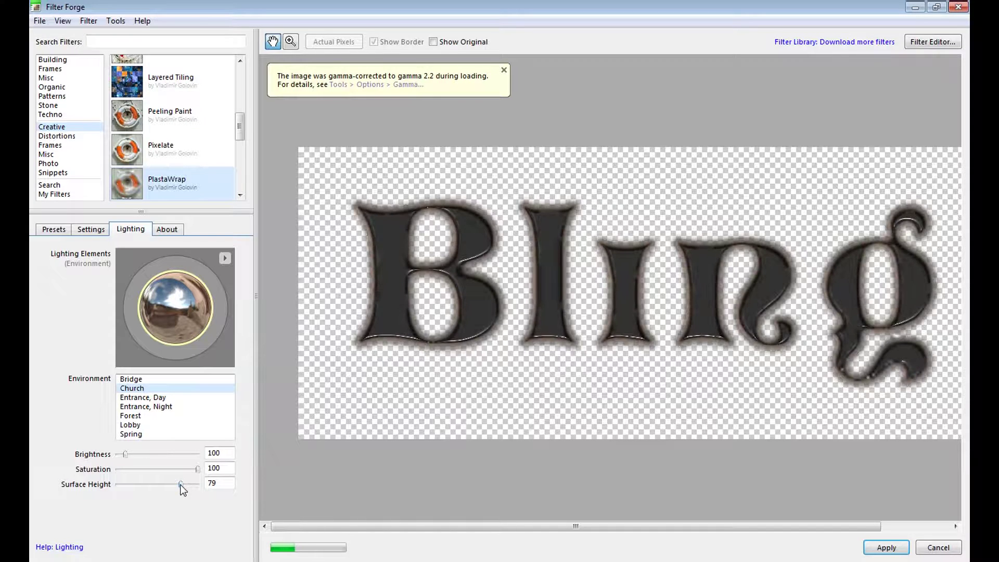
{"action": "left_click_drag", "start_coordinate": [181, 485], "coordinate": [157, 485]}
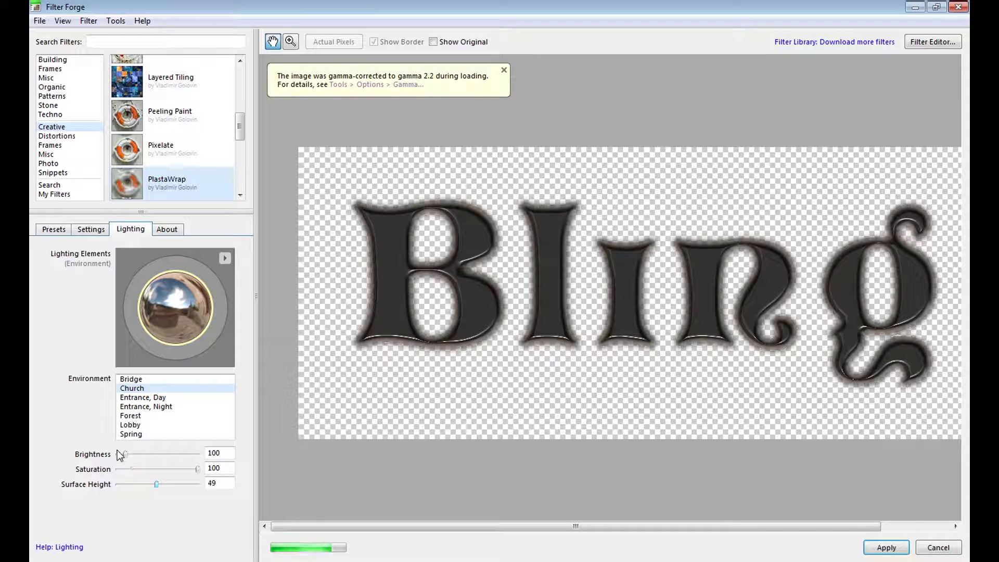
{"action": "left_click_drag", "start_coordinate": [125, 454], "coordinate": [133, 453]}
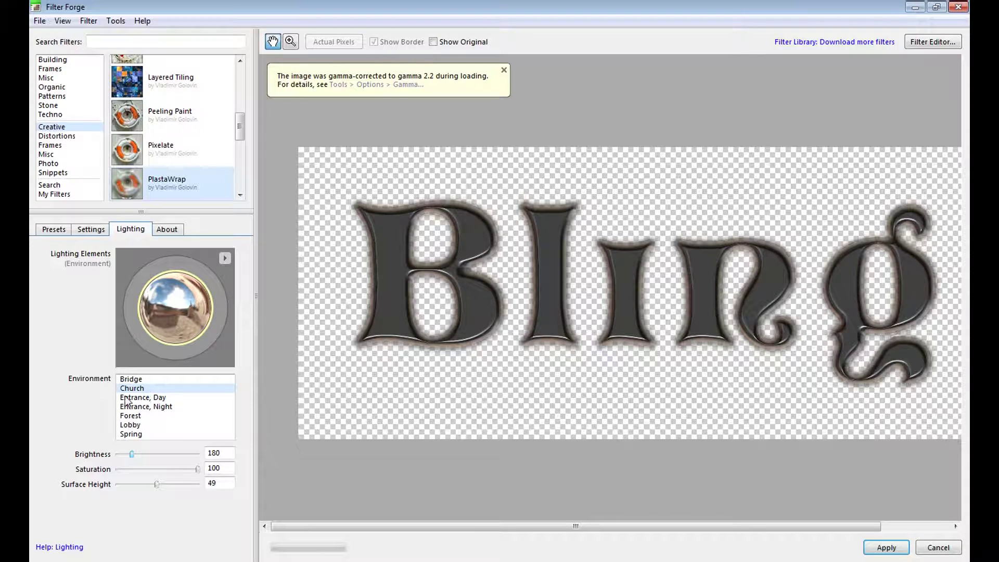
Step: Rotate the lighting environment sphere, try the Bridge and Entrance, Day environments, and settle on Entrance, Night
{"action": "mouse_move", "coordinate": [172, 300]}
{"action": "left_mouse_down"}
{"action": "mouse_move", "coordinate": [194, 305]}
{"action": "mouse_move", "coordinate": [151, 290]}
{"action": "mouse_move", "coordinate": [188, 320]}
{"action": "mouse_move", "coordinate": [182, 311]}
{"action": "left_mouse_up"}
{"action": "left_click_drag", "start_coordinate": [168, 308], "coordinate": [190, 301]}
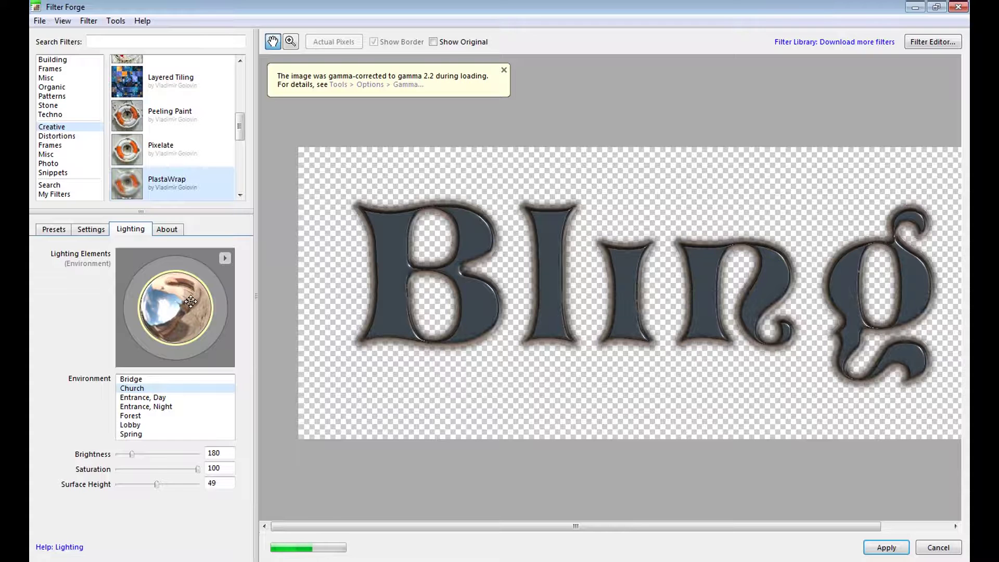
{"action": "left_click", "coordinate": [133, 387]}
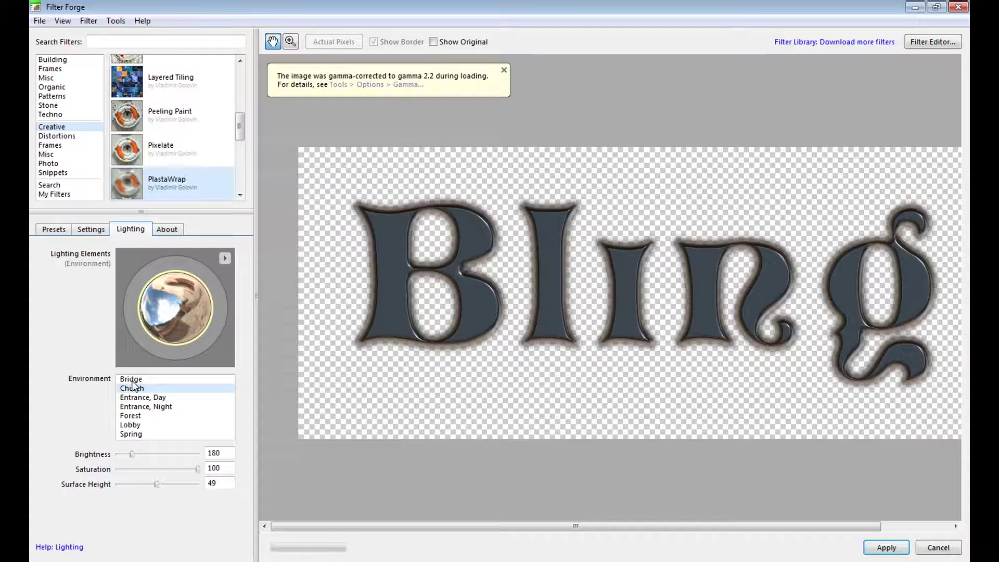
{"action": "left_click", "coordinate": [133, 380]}
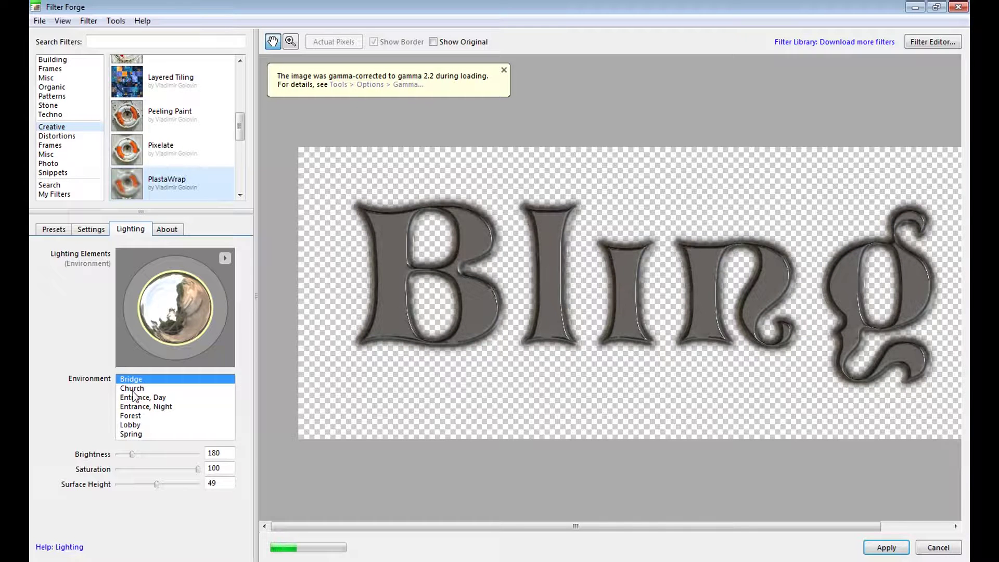
{"action": "left_click", "coordinate": [133, 398]}
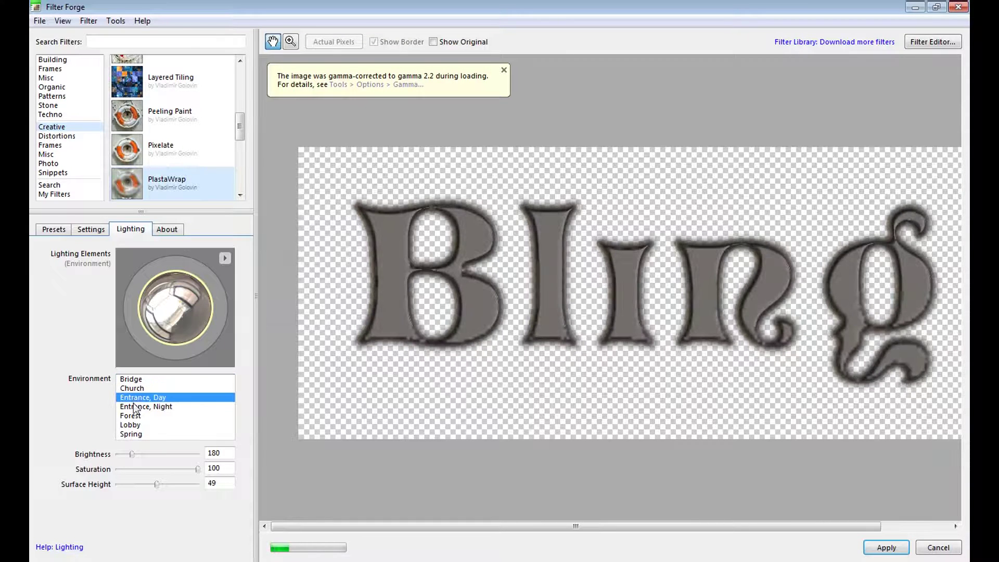
{"action": "left_click", "coordinate": [135, 408]}
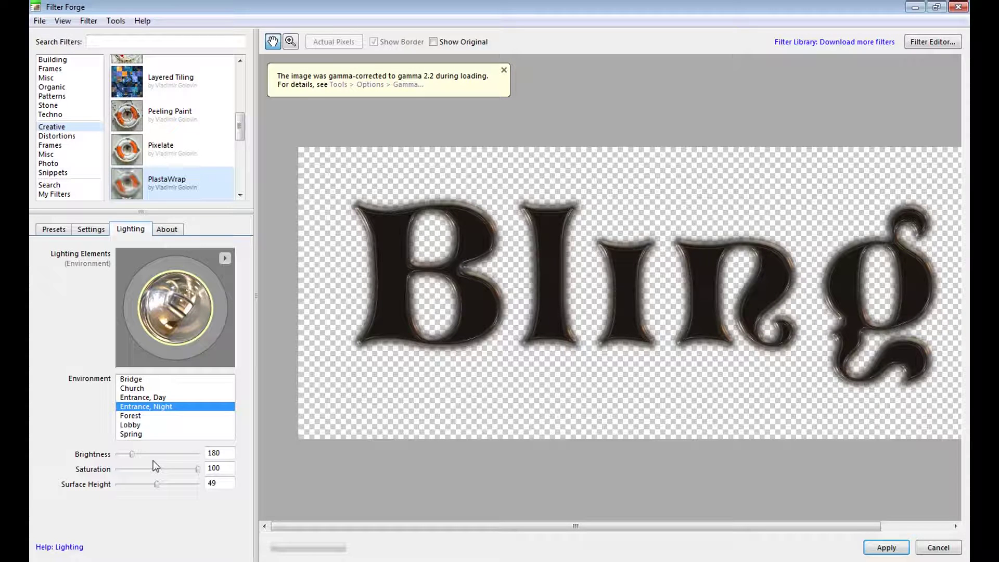
Step: Set the environment Brightness to 280 and rotate the Entrance, Night environment to adjust the reflections on the letters
{"action": "left_click_drag", "start_coordinate": [133, 455], "coordinate": [142, 454]}
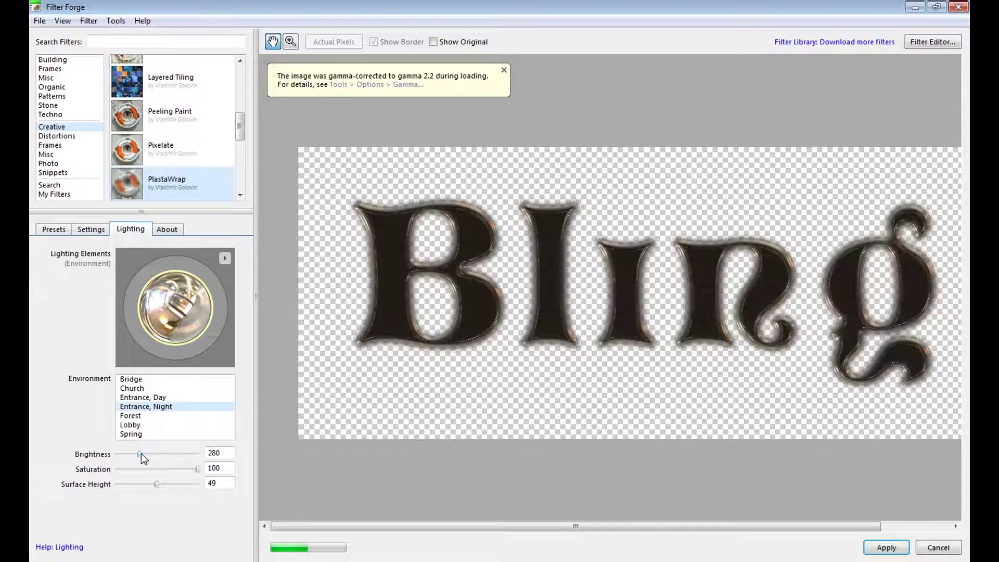
{"action": "left_click_drag", "start_coordinate": [164, 297], "coordinate": [197, 313]}
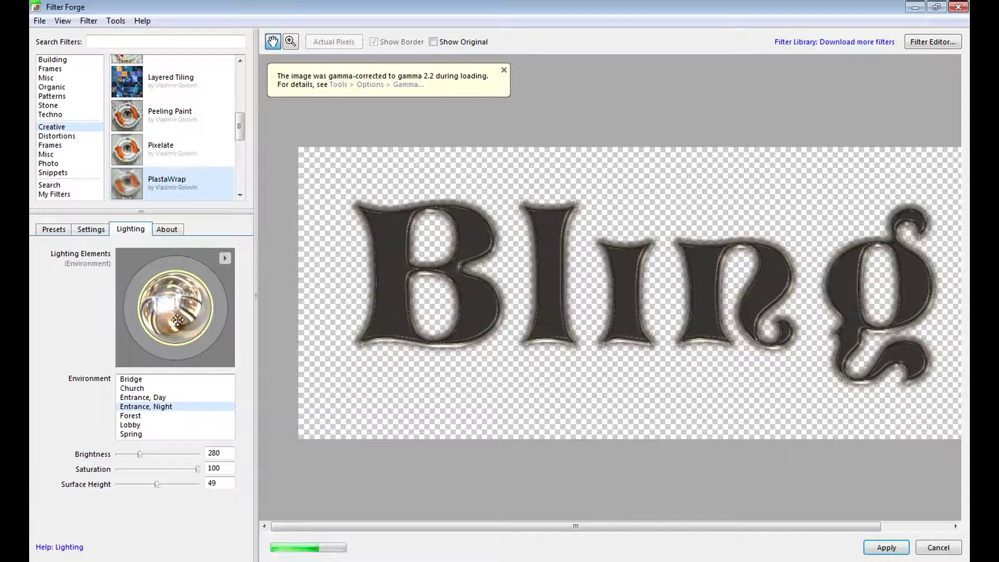
{"action": "left_click_drag", "start_coordinate": [161, 324], "coordinate": [179, 311]}
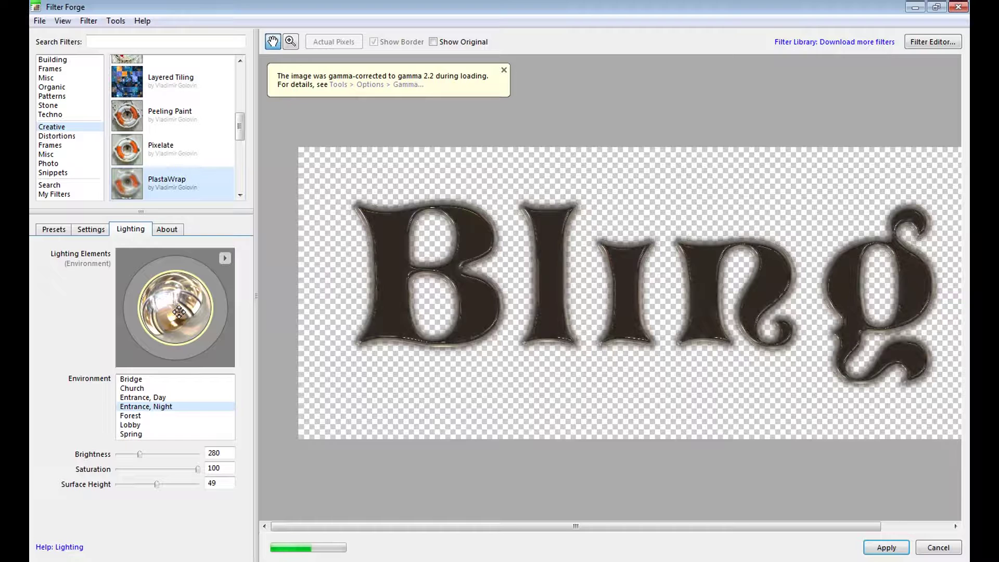
{"action": "left_click_drag", "start_coordinate": [179, 312], "coordinate": [177, 314]}
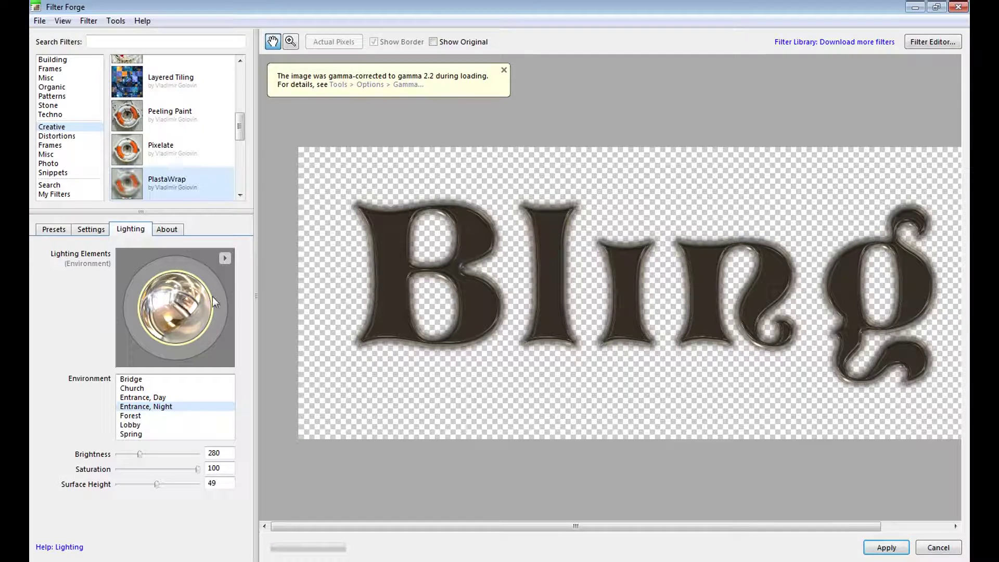
Step: Add a light on the lower-right part of the environment sphere with an Angular Width of 60°
{"action": "left_click", "coordinate": [226, 260]}
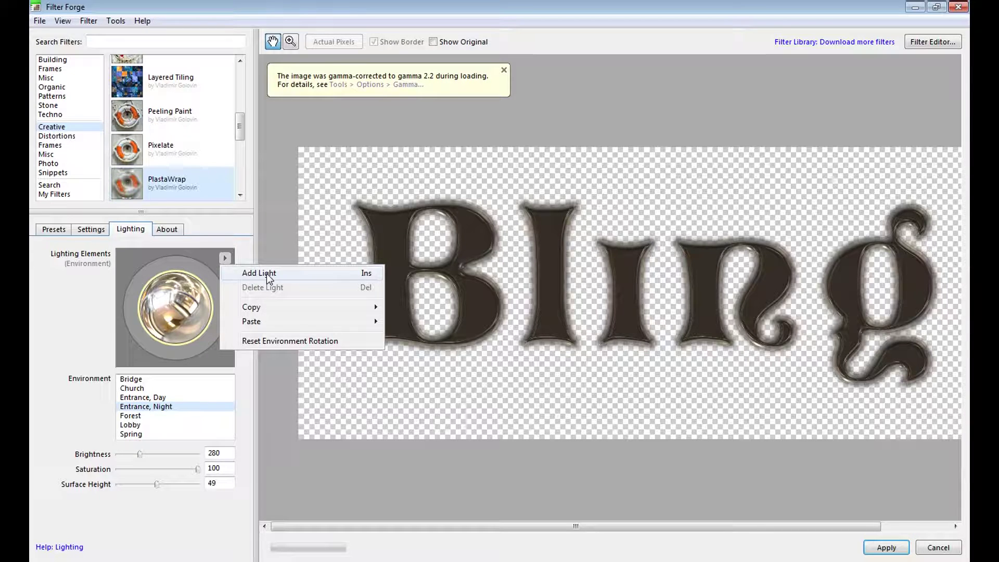
{"action": "left_click", "coordinate": [286, 274]}
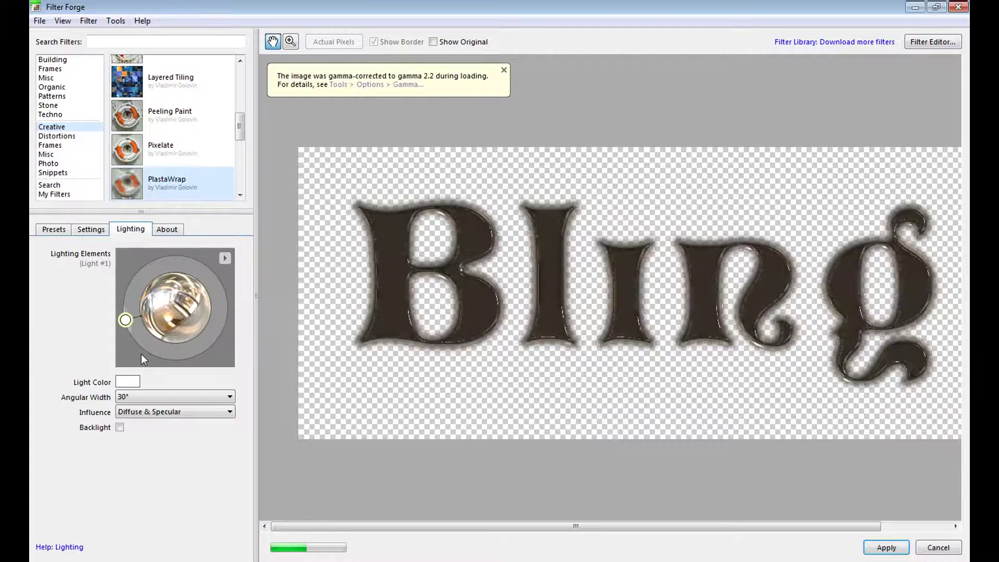
{"action": "mouse_move", "coordinate": [125, 320]}
{"action": "left_mouse_down"}
{"action": "mouse_move", "coordinate": [148, 289]}
{"action": "mouse_move", "coordinate": [130, 304]}
{"action": "mouse_move", "coordinate": [199, 327]}
{"action": "left_mouse_up"}
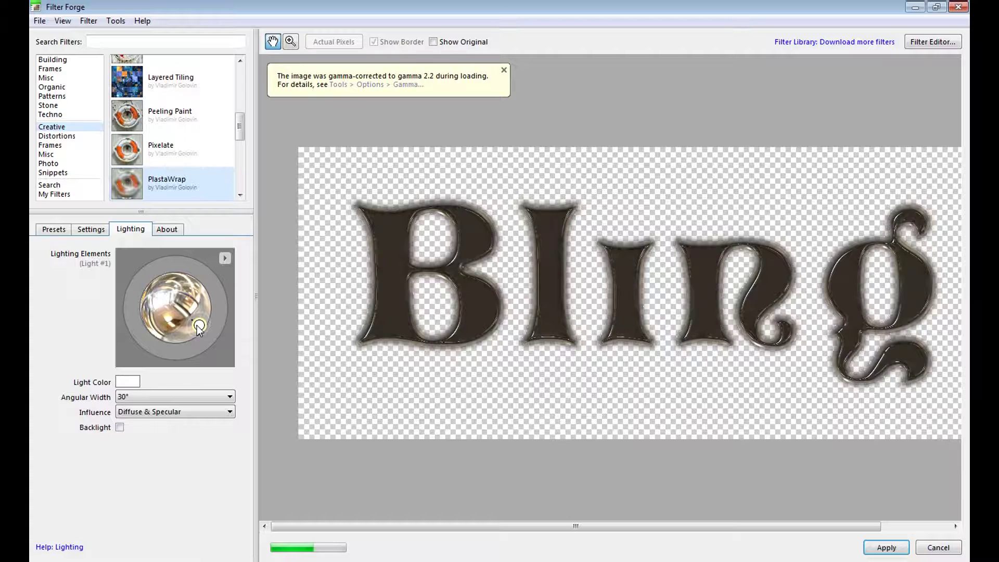
{"action": "left_click_drag", "start_coordinate": [200, 327], "coordinate": [198, 323]}
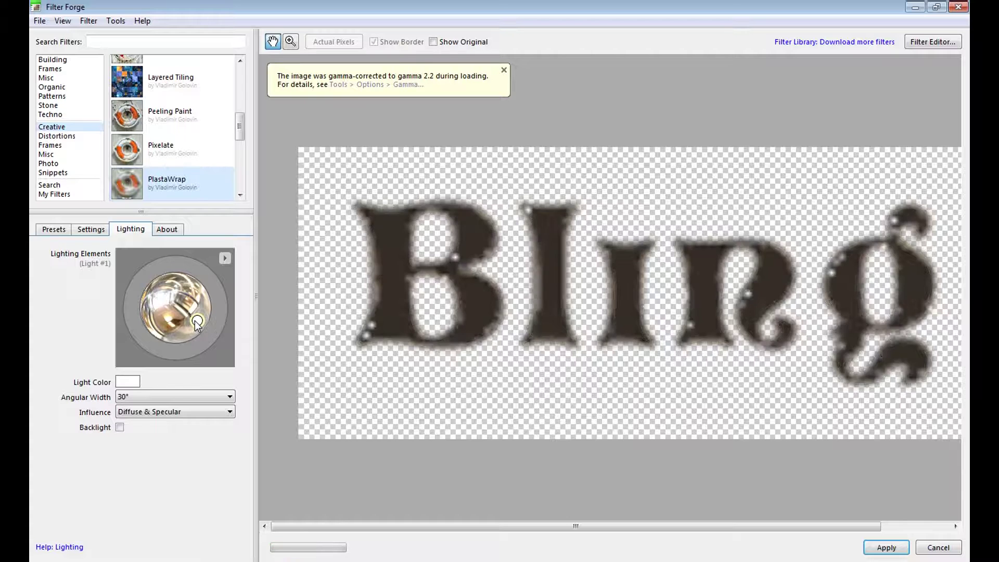
{"action": "left_click", "coordinate": [230, 396]}
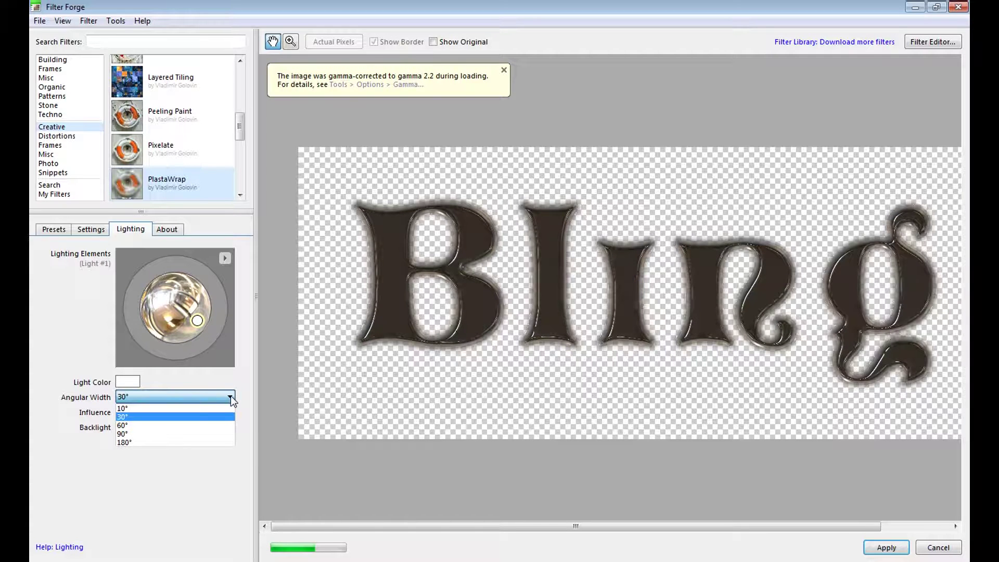
{"action": "left_click", "coordinate": [133, 424]}
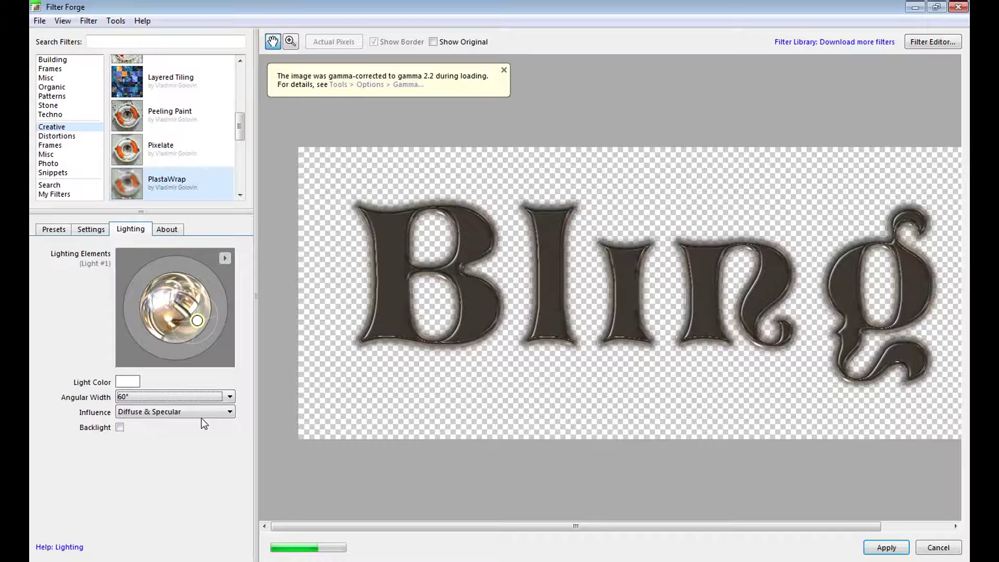
Step: Try Diffuse Only and Specular Only as the added light's Influence and return it to Diffuse & Specular
{"action": "left_click", "coordinate": [229, 411]}
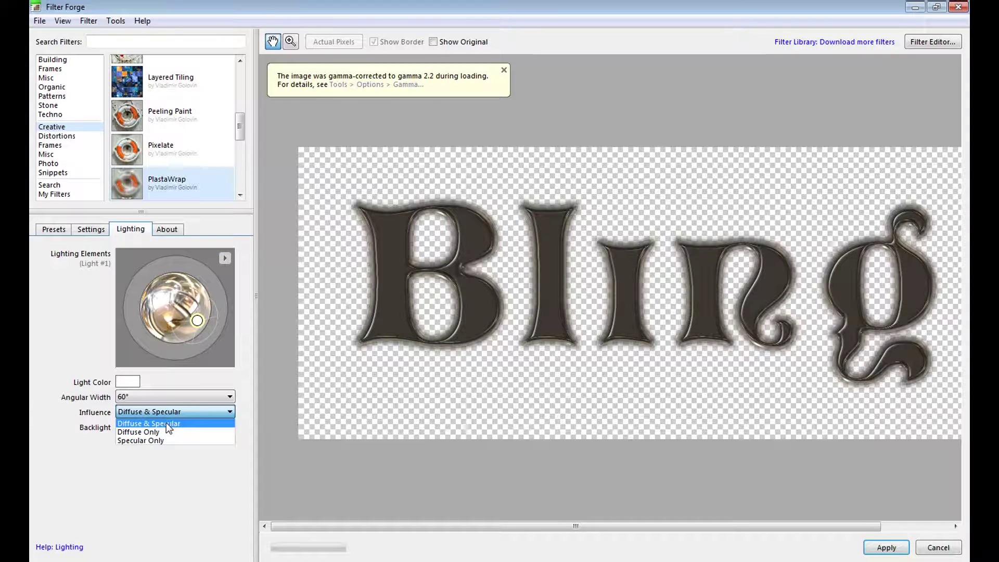
{"action": "left_click", "coordinate": [125, 433]}
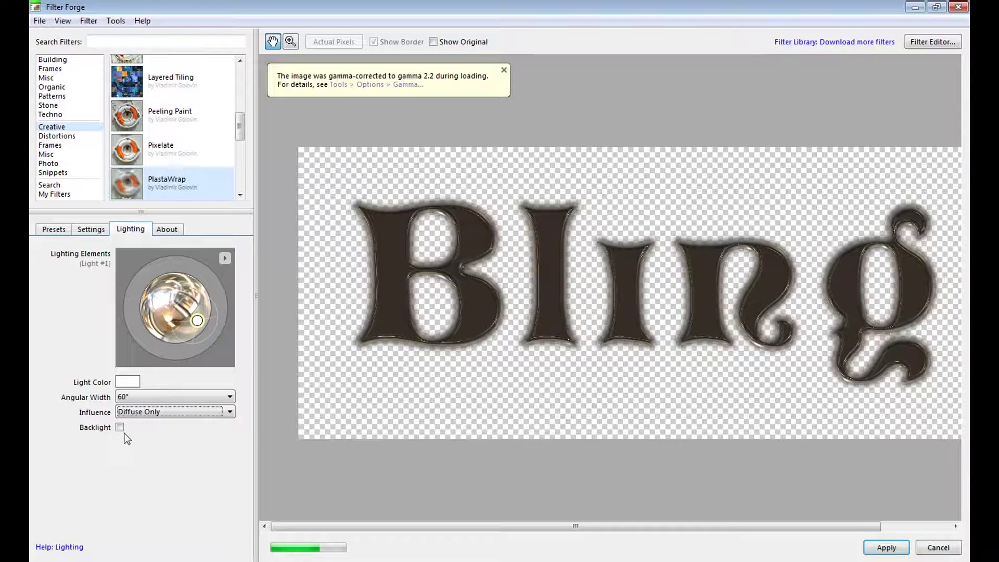
{"action": "left_click", "coordinate": [232, 412]}
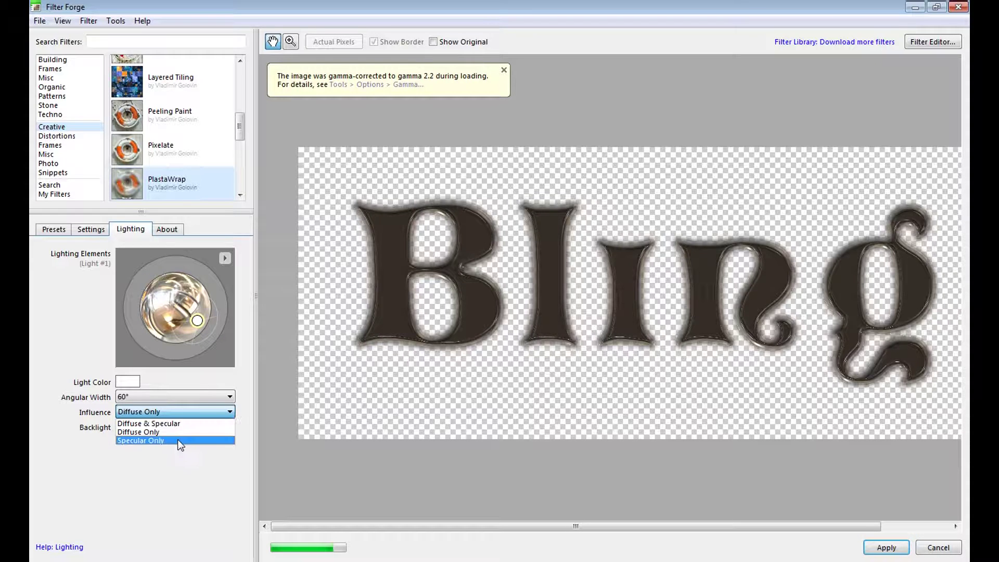
{"action": "left_click", "coordinate": [177, 439]}
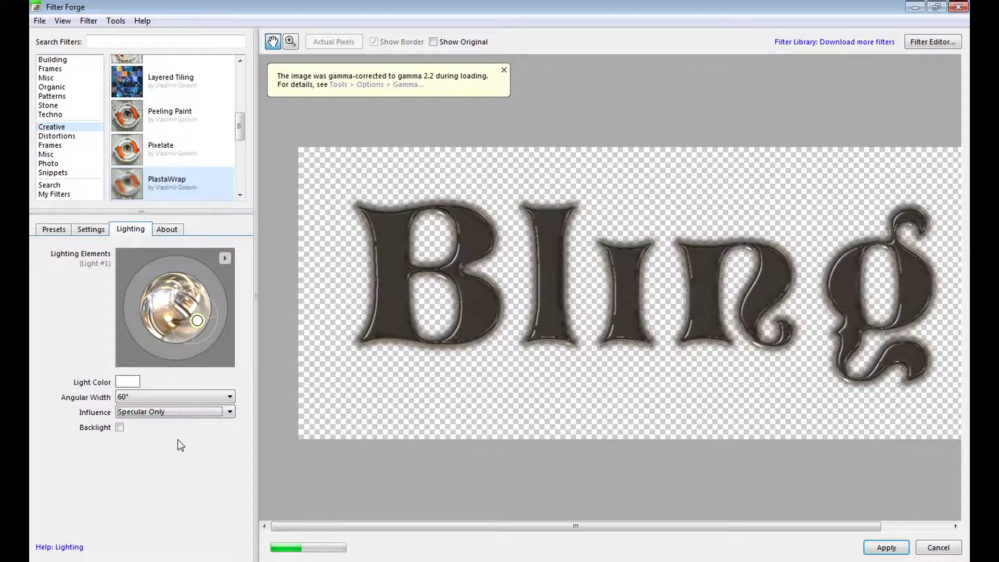
{"action": "left_click", "coordinate": [230, 412]}
{"action": "left_click", "coordinate": [186, 424]}
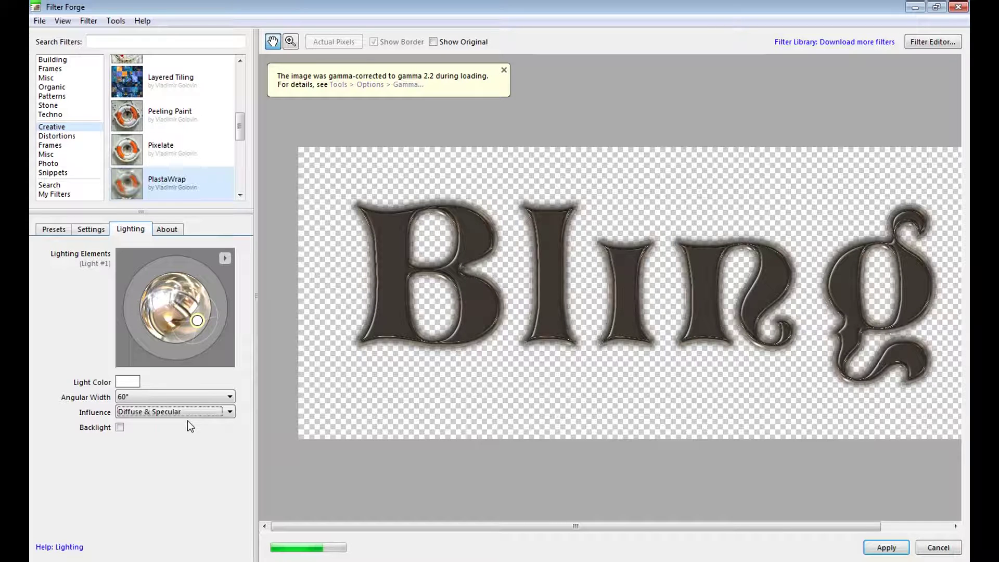
Step: Change the added light's color from the lighting settings to light red, FF7171
{"action": "left_click", "coordinate": [127, 383]}
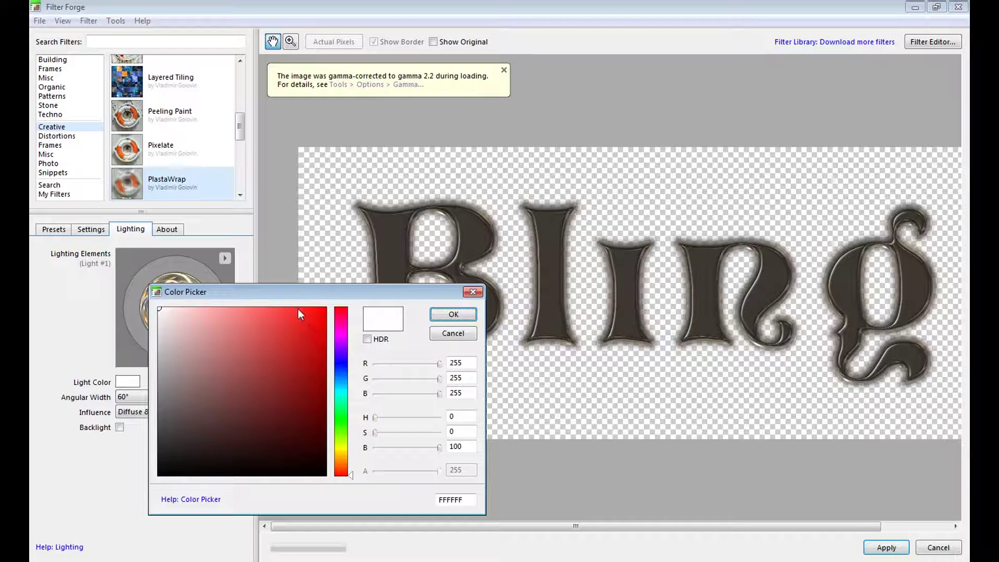
{"action": "left_click_drag", "start_coordinate": [248, 291], "coordinate": [415, 141]}
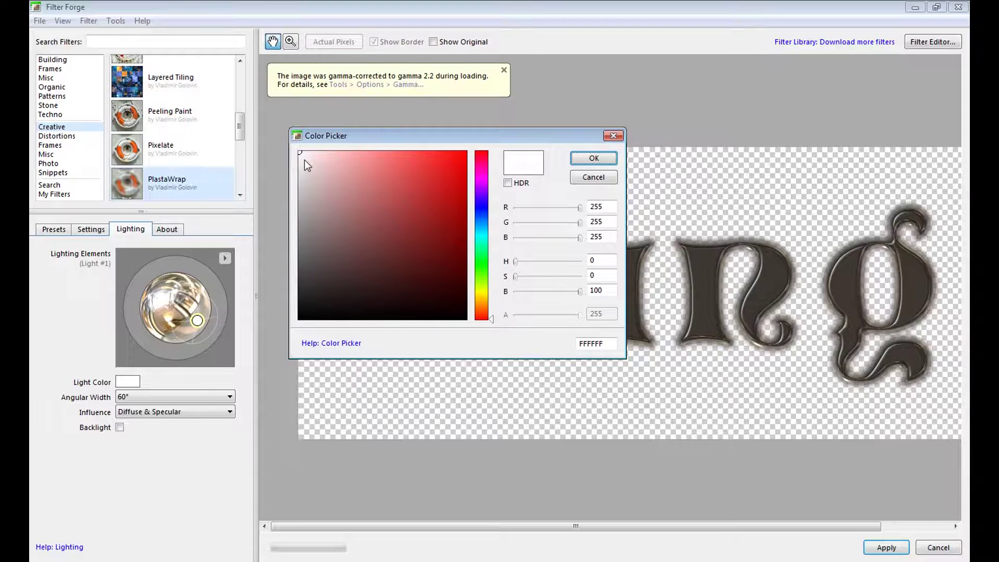
{"action": "mouse_move", "coordinate": [300, 152]}
{"action": "left_mouse_down"}
{"action": "mouse_move", "coordinate": [301, 161]}
{"action": "mouse_move", "coordinate": [357, 161]}
{"action": "mouse_move", "coordinate": [392, 150]}
{"action": "left_mouse_up"}
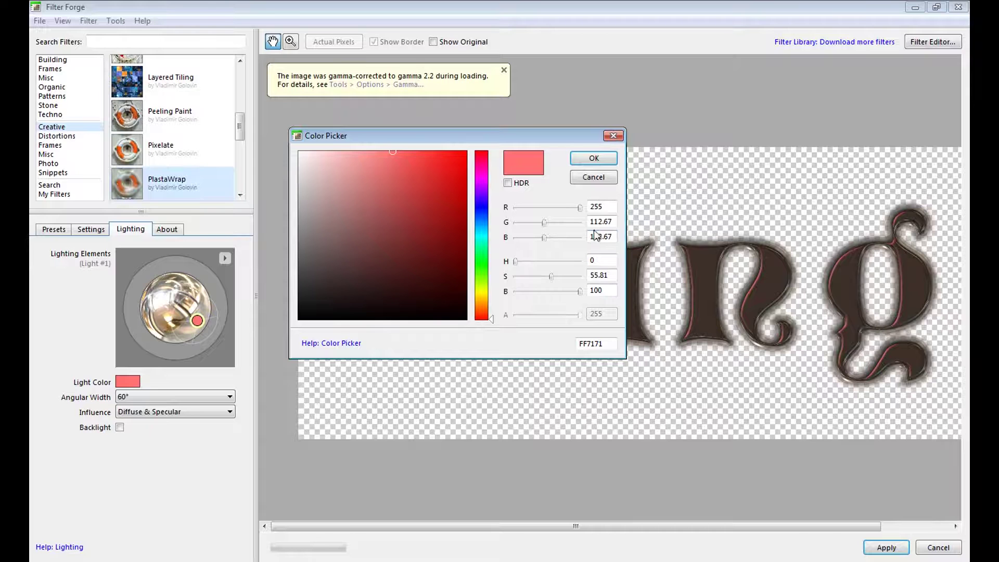
{"action": "left_click", "coordinate": [590, 158]}
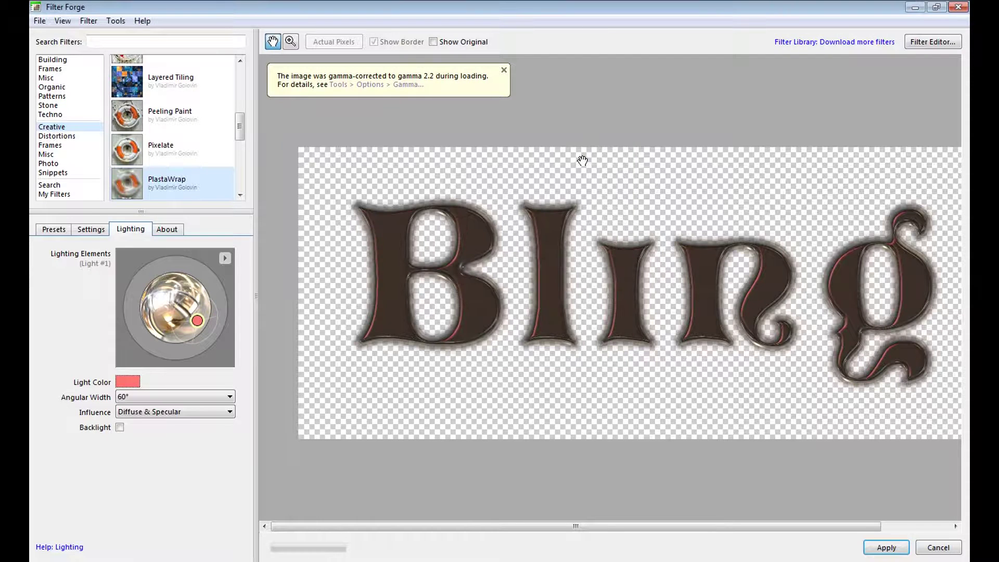
Step: Add a second light and place it near the upper edge of the environment sphere
{"action": "left_click", "coordinate": [224, 258]}
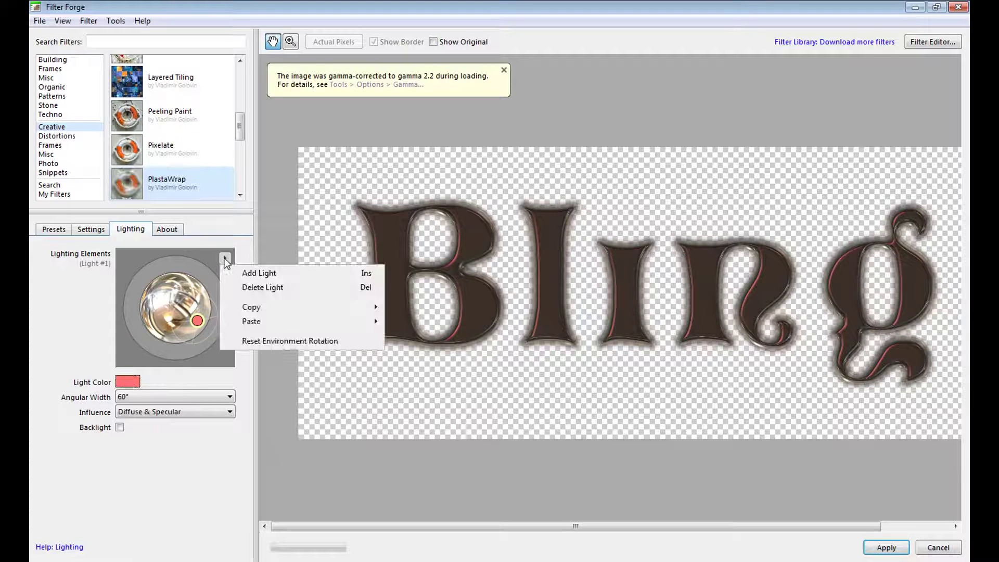
{"action": "left_click", "coordinate": [258, 275]}
{"action": "left_click_drag", "start_coordinate": [210, 281], "coordinate": [170, 277]}
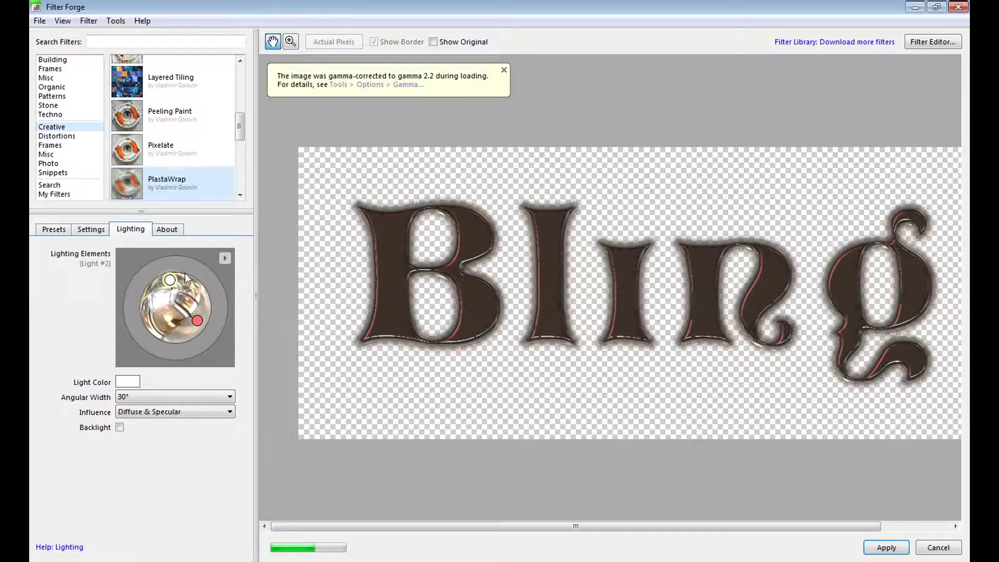
{"action": "left_click", "coordinate": [224, 258]}
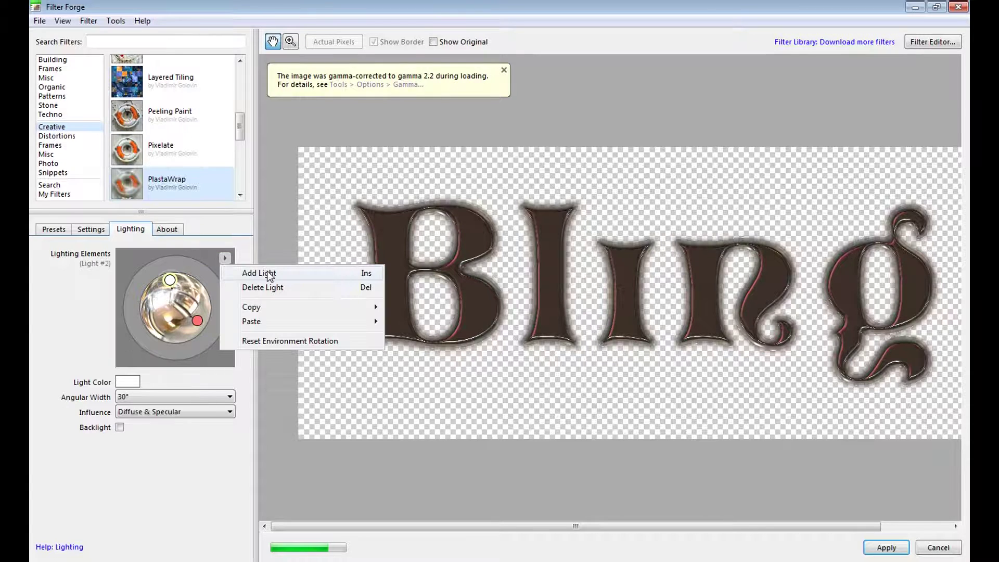
{"action": "left_click", "coordinate": [172, 283]}
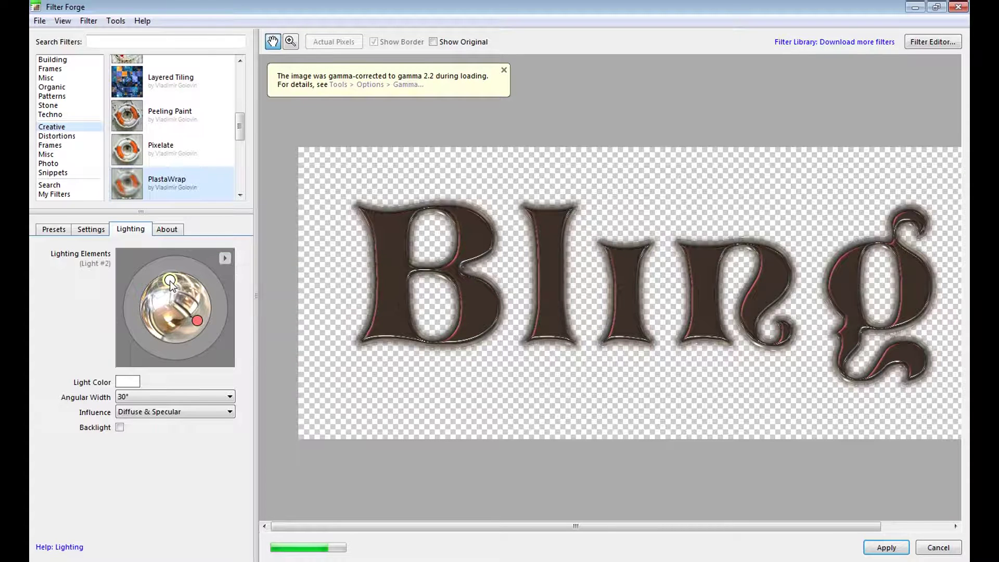
Step: Set the second light's color to a bright green, 4BD33B
{"action": "left_click", "coordinate": [128, 382]}
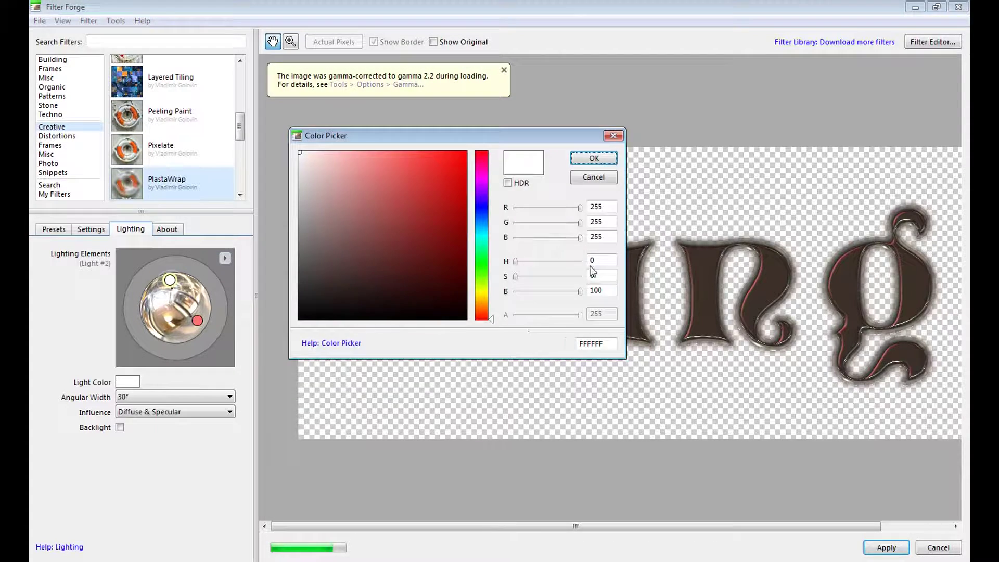
{"action": "left_click_drag", "start_coordinate": [492, 319], "coordinate": [490, 267]}
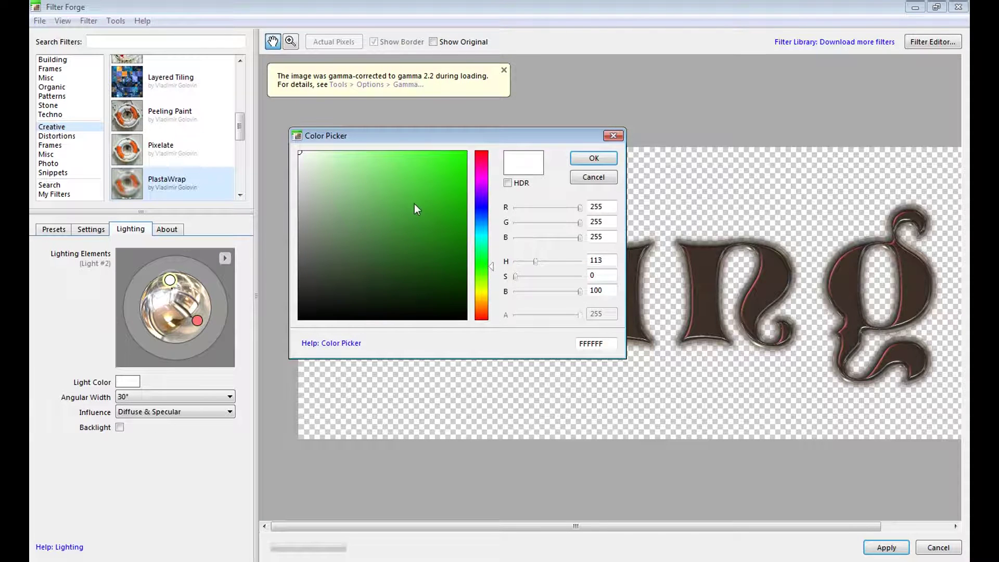
{"action": "left_click_drag", "start_coordinate": [299, 152], "coordinate": [379, 168]}
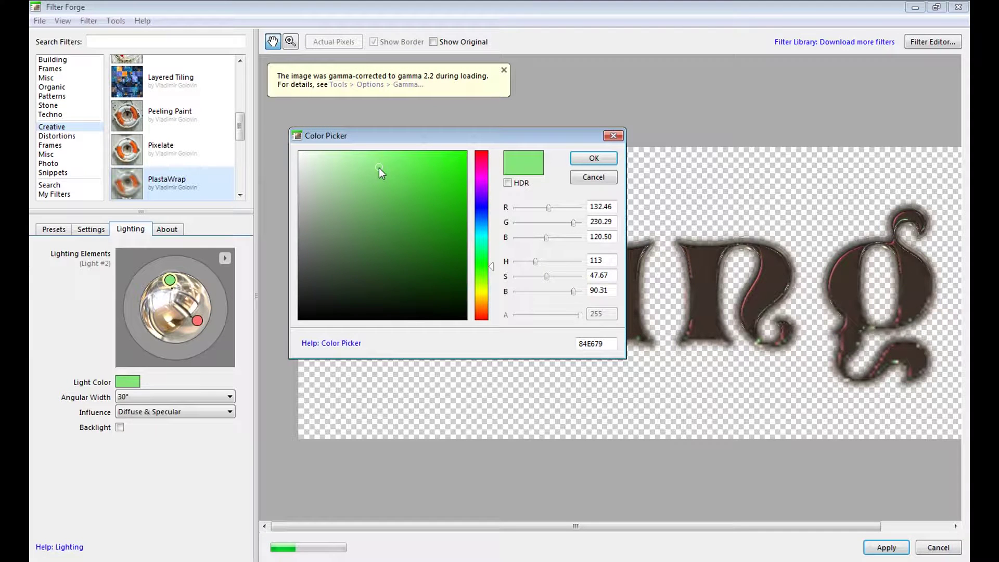
{"action": "left_click_drag", "start_coordinate": [379, 168], "coordinate": [410, 189]}
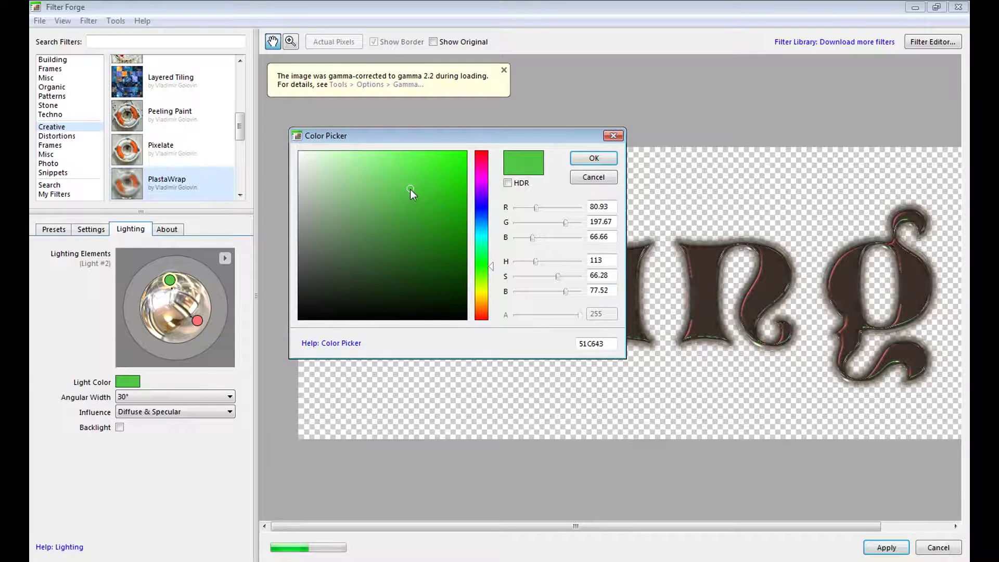
{"action": "left_click_drag", "start_coordinate": [410, 189], "coordinate": [420, 180]}
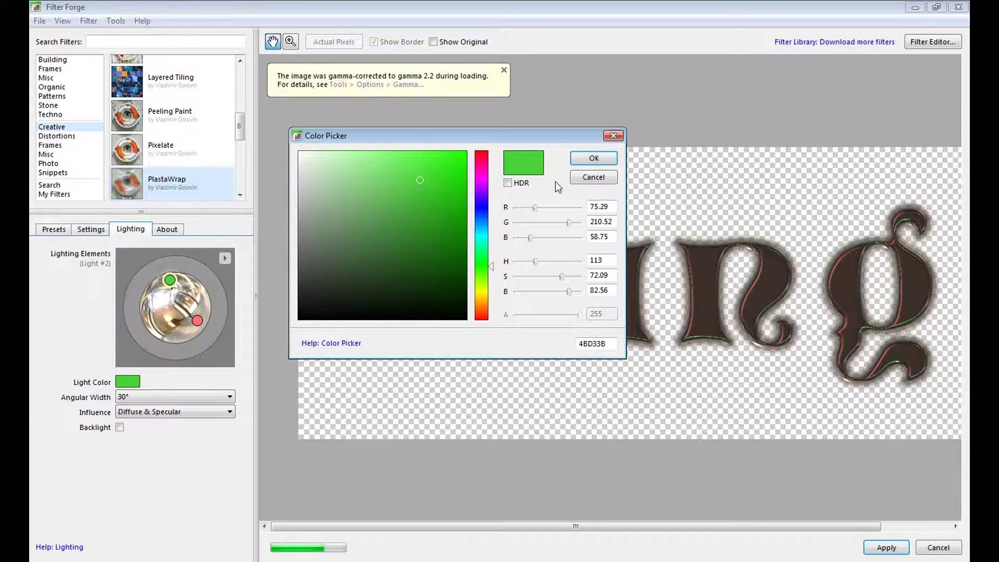
{"action": "left_click", "coordinate": [594, 159]}
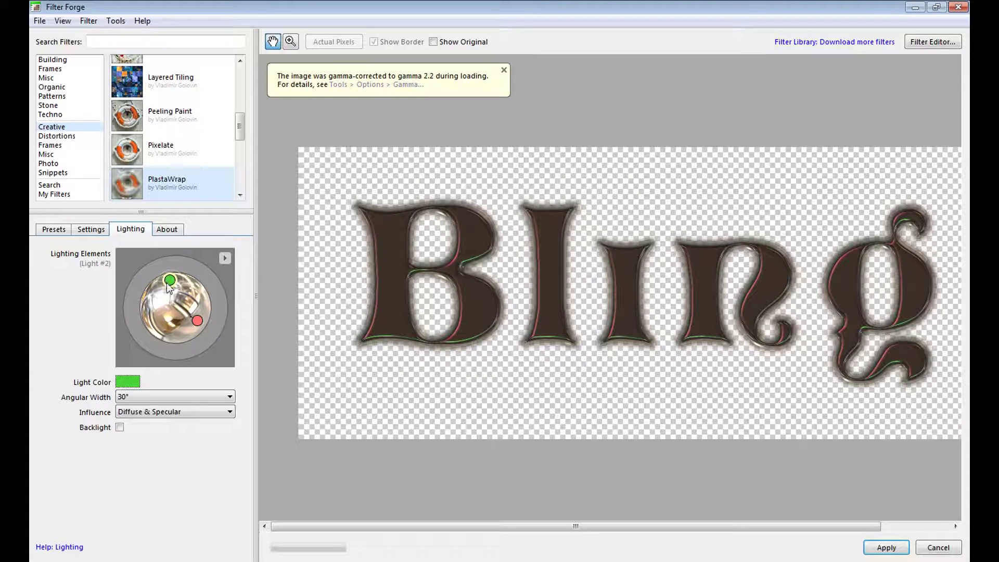
Step: Move the green and red lights slightly closer to the center of the environment sphere and apply the filter to the letters
{"action": "left_click_drag", "start_coordinate": [170, 280], "coordinate": [154, 295]}
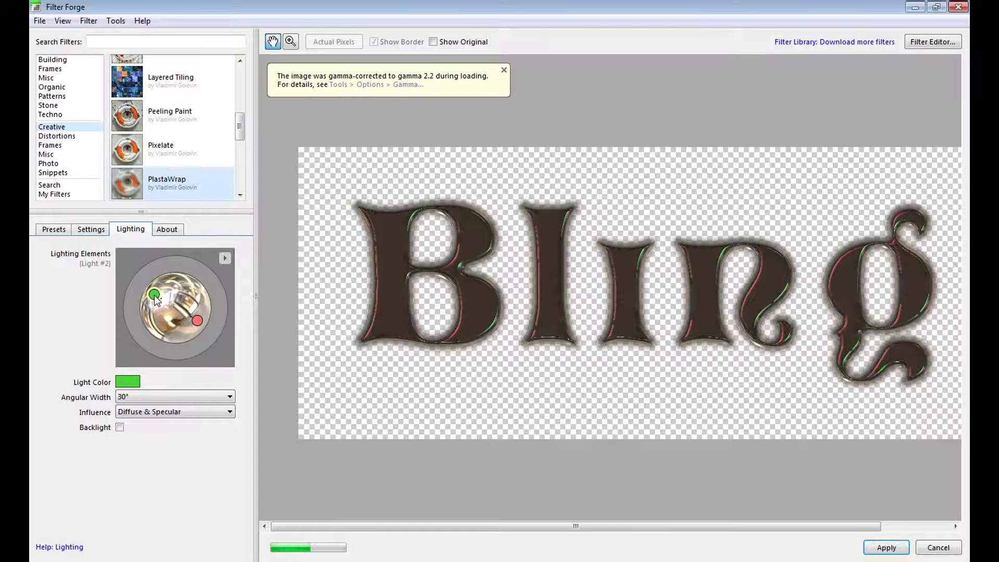
{"action": "left_click_drag", "start_coordinate": [199, 324], "coordinate": [194, 319]}
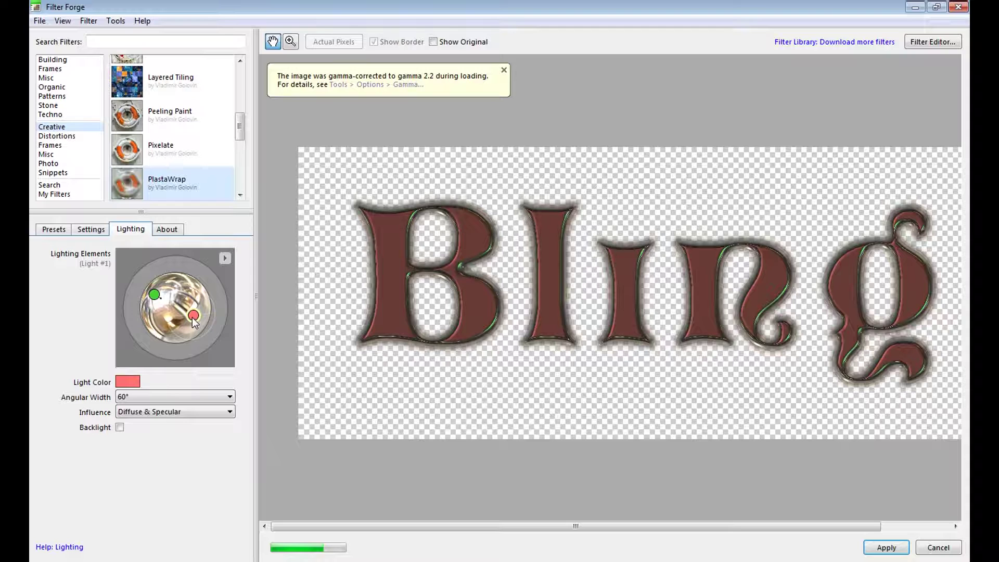
{"action": "left_click_drag", "start_coordinate": [194, 323], "coordinate": [195, 324]}
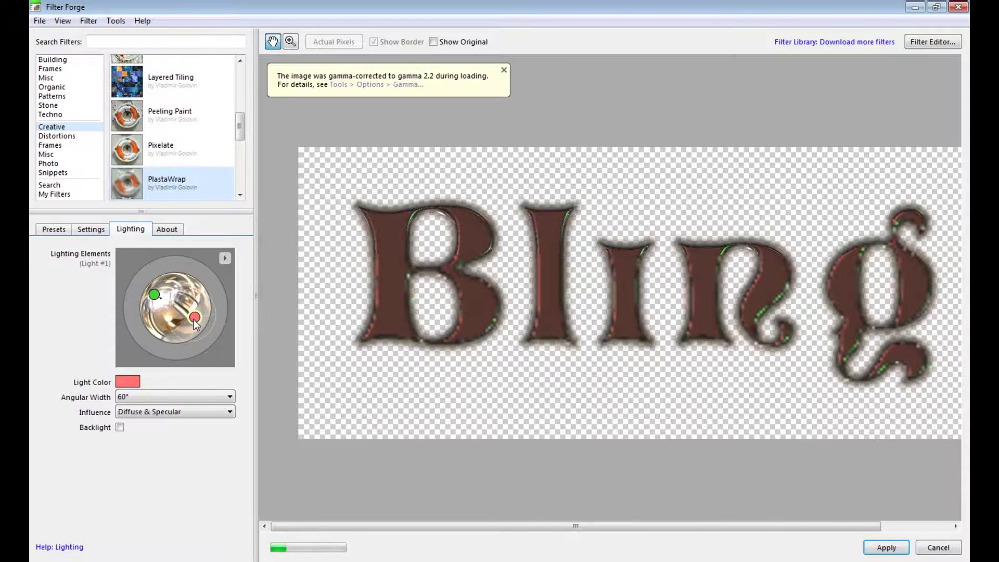
{"action": "left_click_drag", "start_coordinate": [156, 295], "coordinate": [162, 300]}
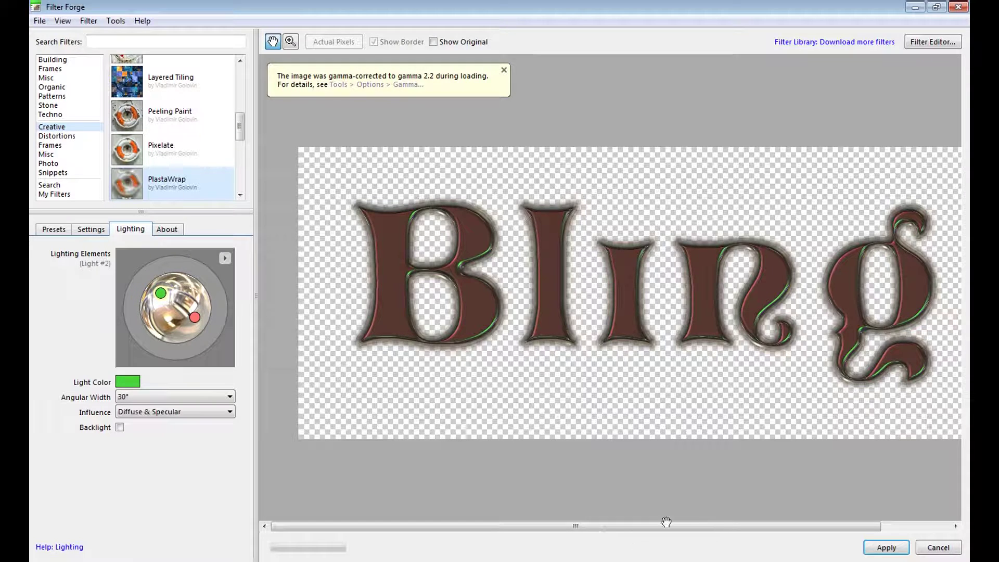
{"action": "left_click", "coordinate": [886, 547]}
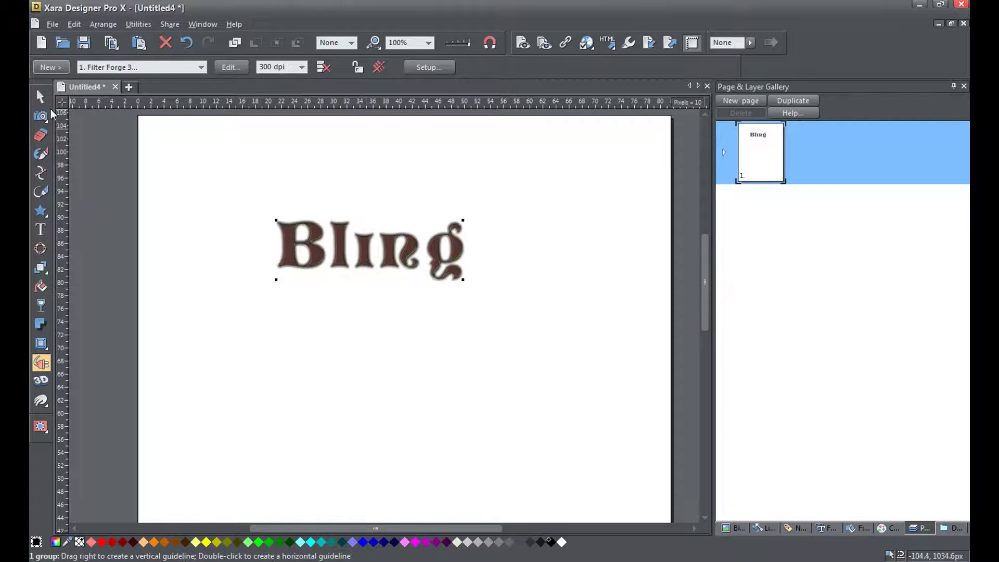
Step: Lock the Filter Forge 3 live effect on the "Bling" letter group
{"action": "left_click", "coordinate": [38, 96]}
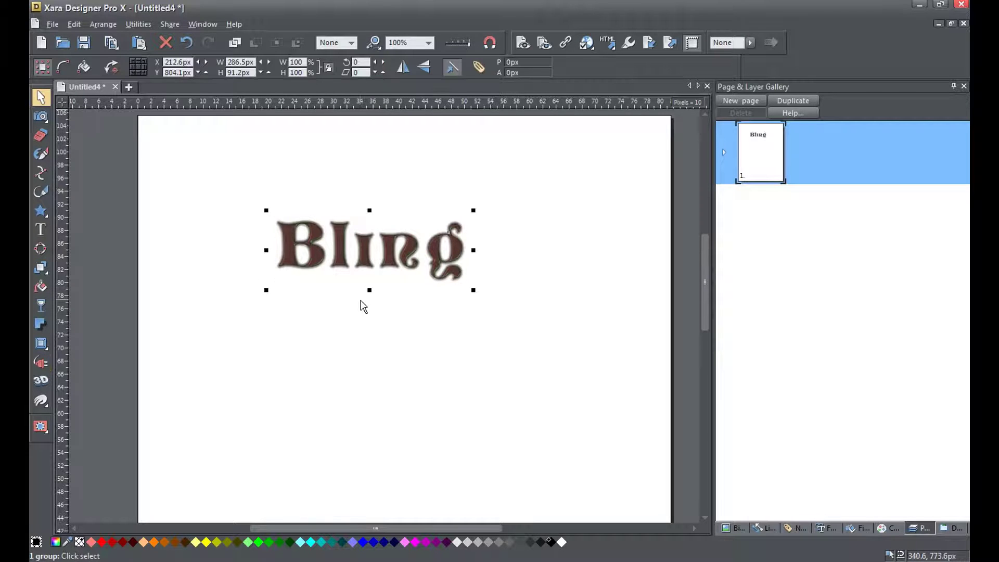
{"action": "scroll", "coordinate": [361, 299], "scroll_direction": "up", "scroll_amount": 1}
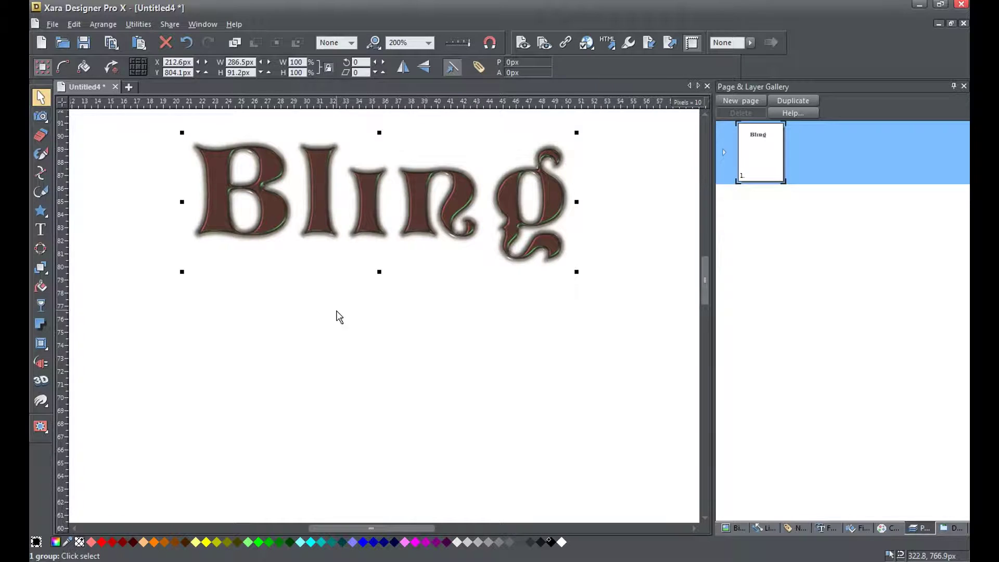
{"action": "left_click_drag", "start_coordinate": [704, 294], "coordinate": [707, 282]}
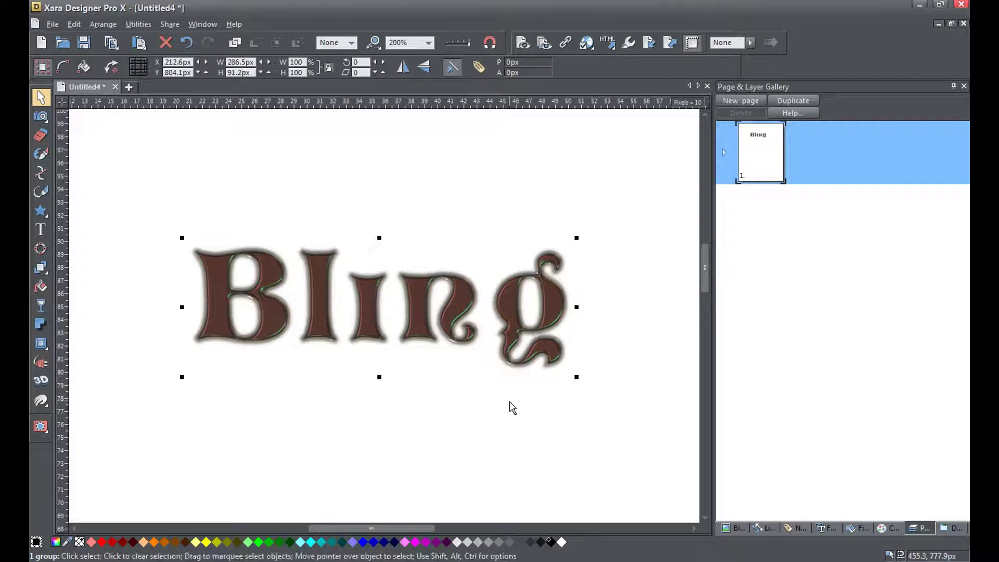
{"action": "left_click", "coordinate": [41, 363]}
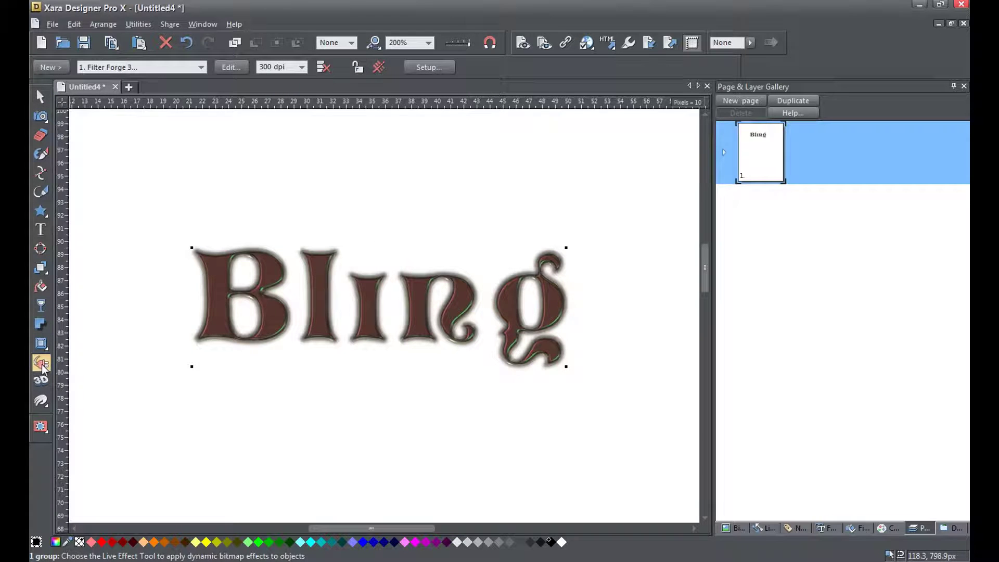
{"action": "left_click", "coordinate": [359, 70]}
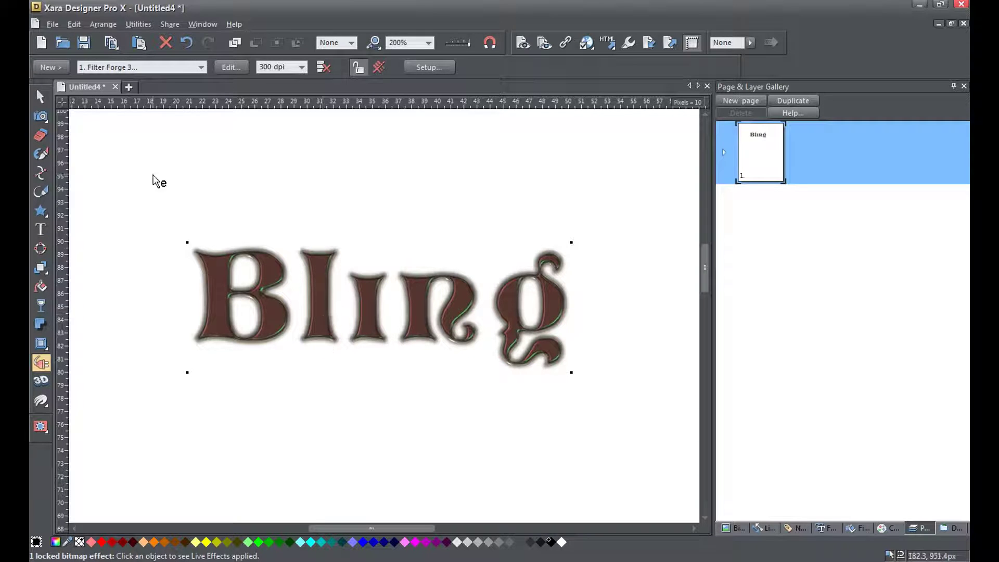
Step: Move the locked "Bling" graphic about 20 px down and 6 px to the right, and deselect it
{"action": "left_click", "coordinate": [40, 97]}
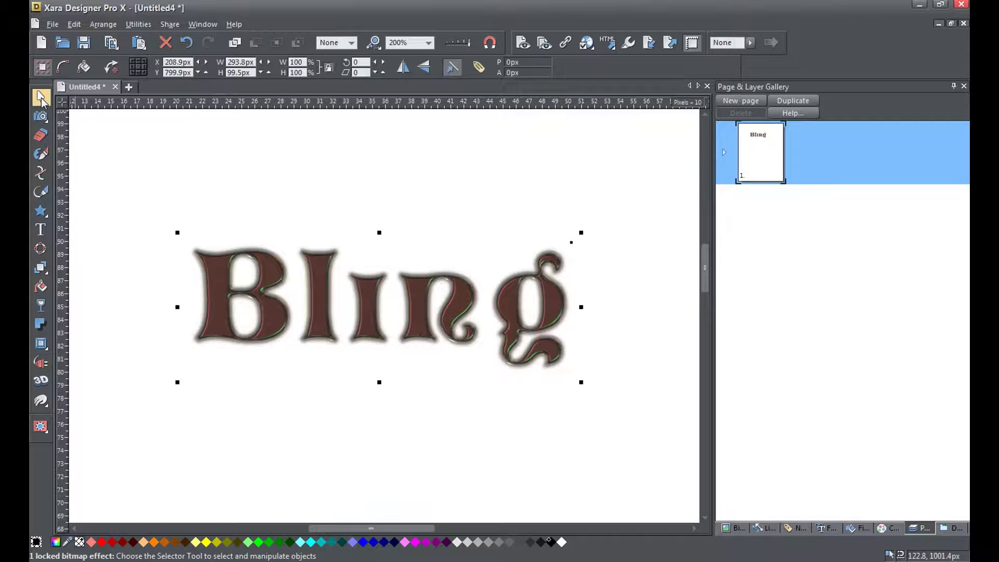
{"action": "left_click_drag", "start_coordinate": [213, 297], "coordinate": [218, 322]}
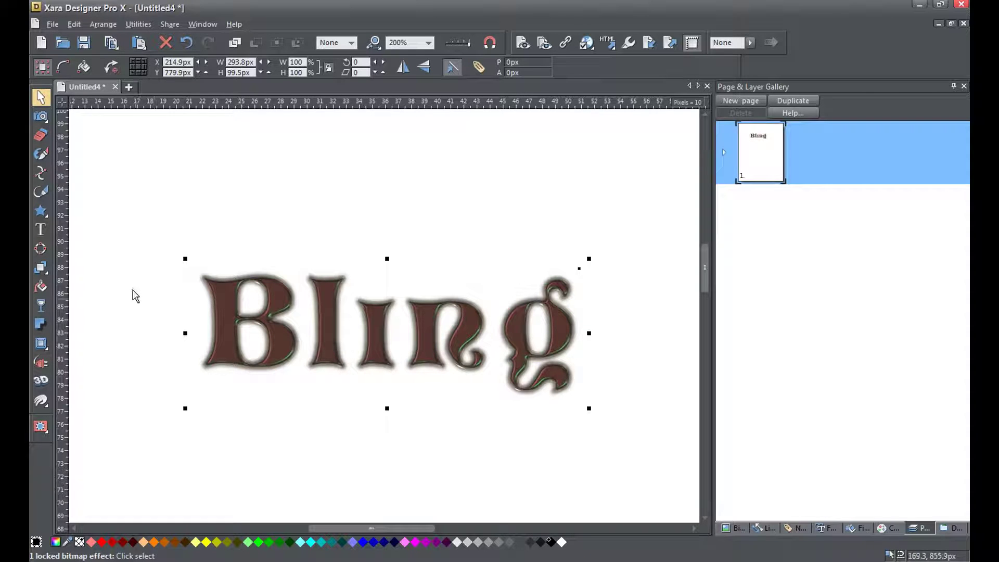
{"action": "left_click", "coordinate": [130, 274]}
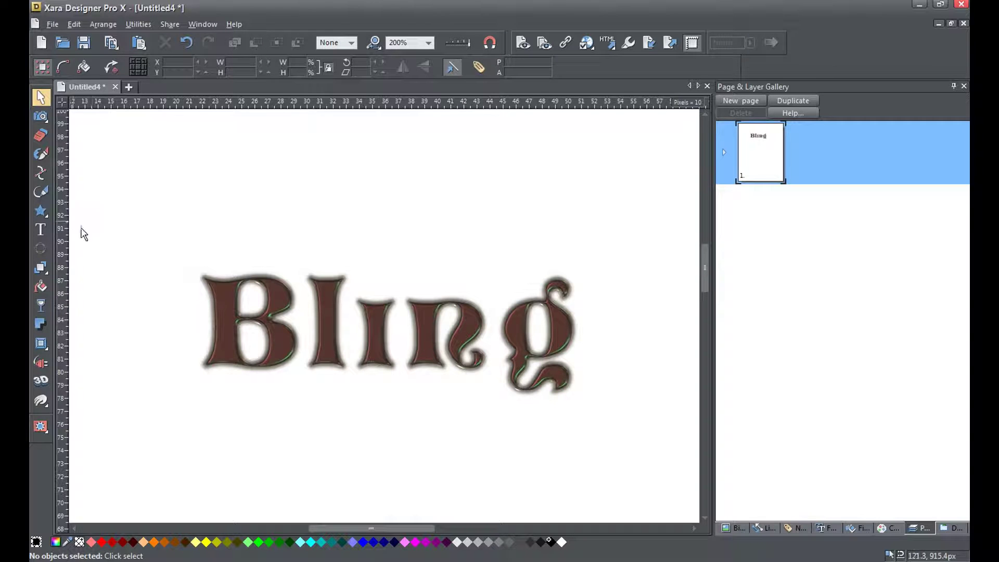
Step: Set the QuickShape Tool to create non-stellated polygons with 8 sides
{"action": "mouse_move", "coordinate": [39, 212]}
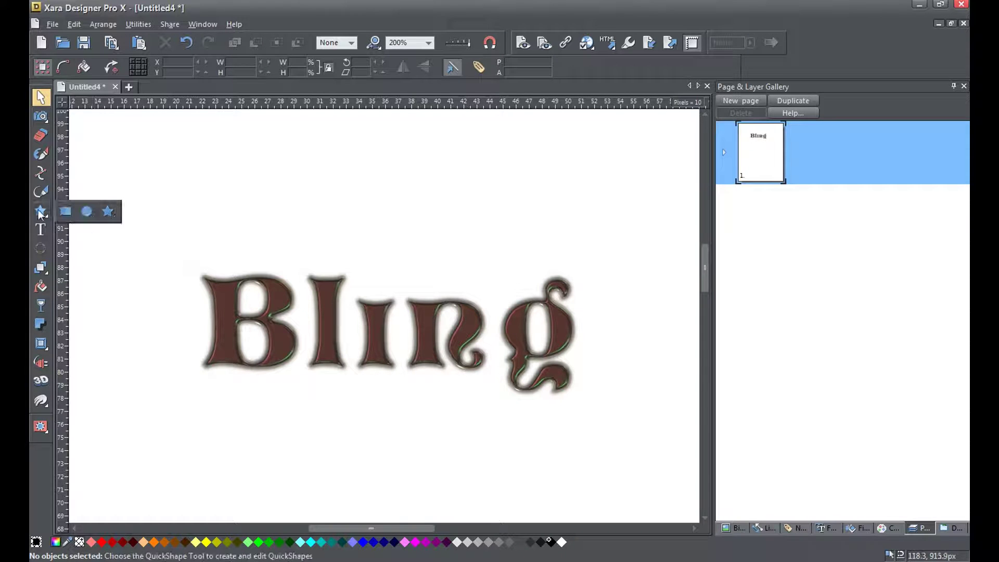
{"action": "left_click", "coordinate": [42, 213]}
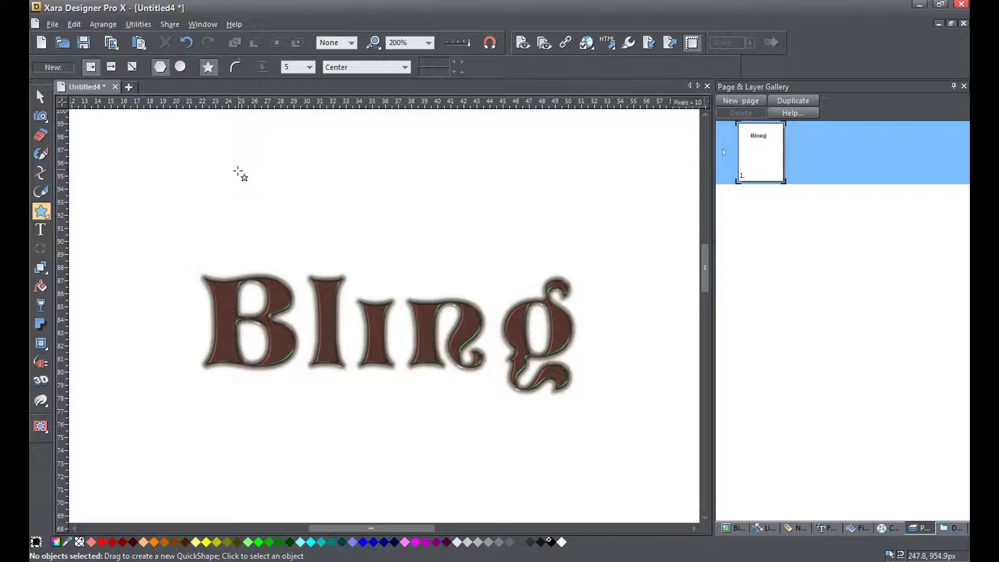
{"action": "left_click", "coordinate": [207, 67]}
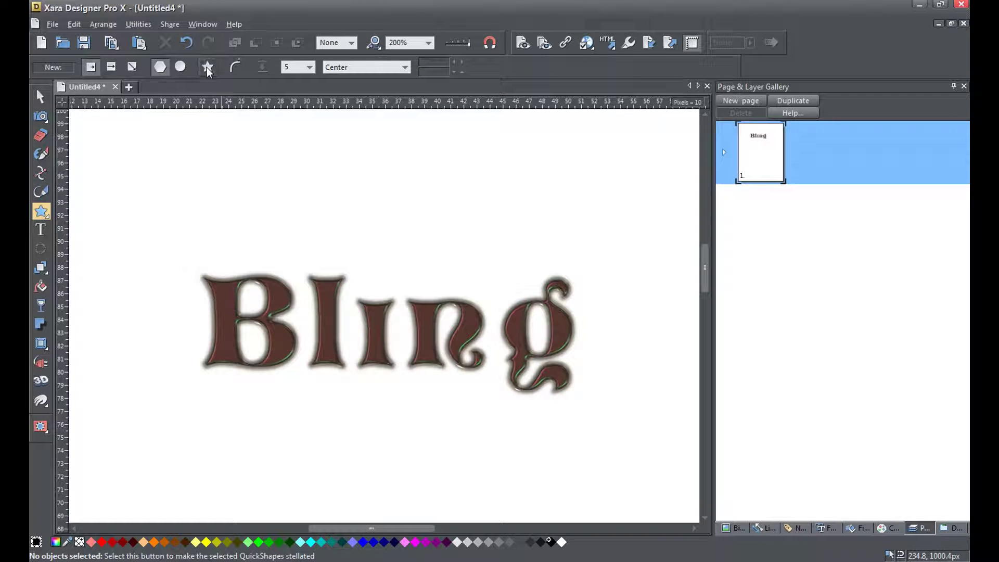
{"action": "left_click", "coordinate": [159, 70]}
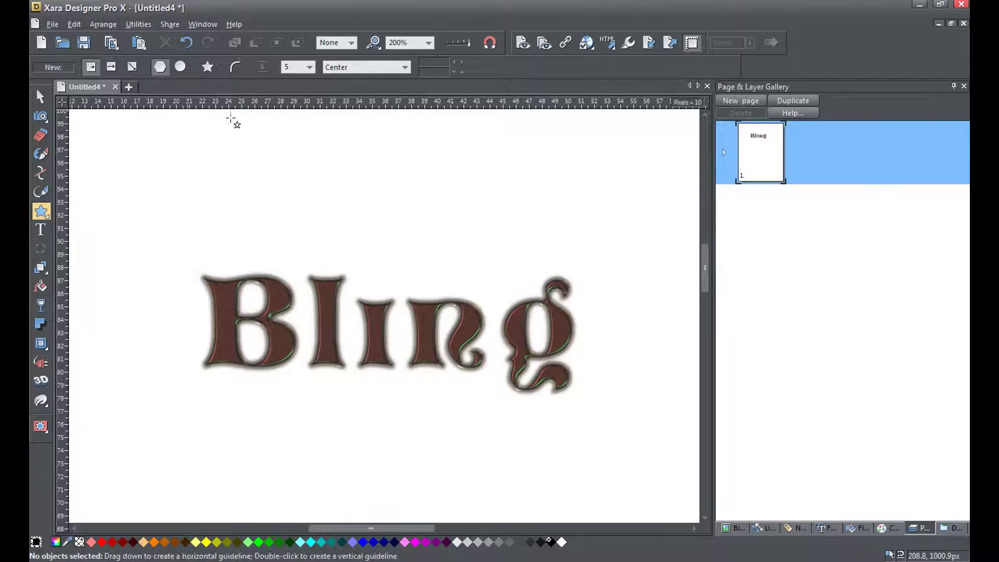
{"action": "left_click", "coordinate": [309, 68]}
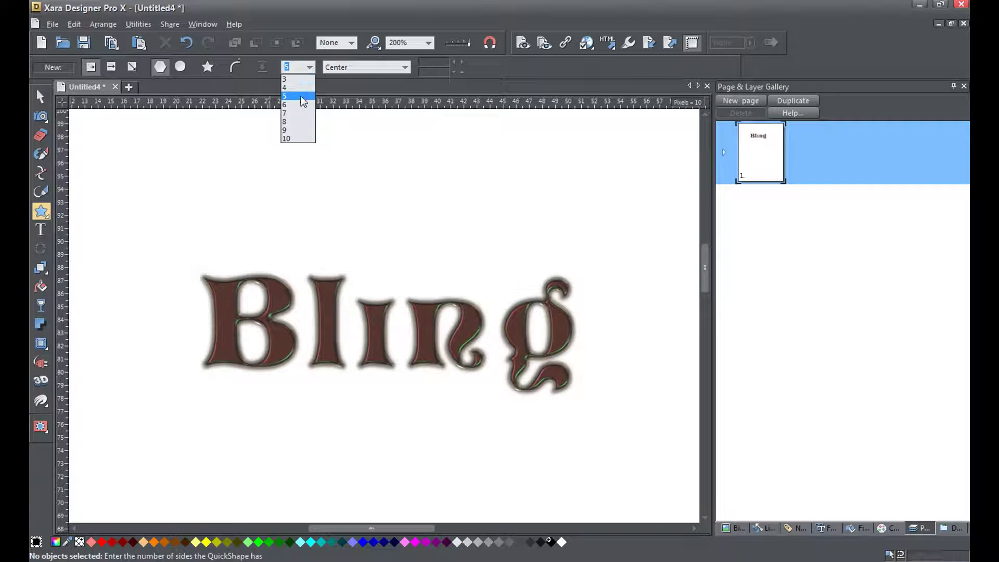
{"action": "left_click", "coordinate": [300, 122]}
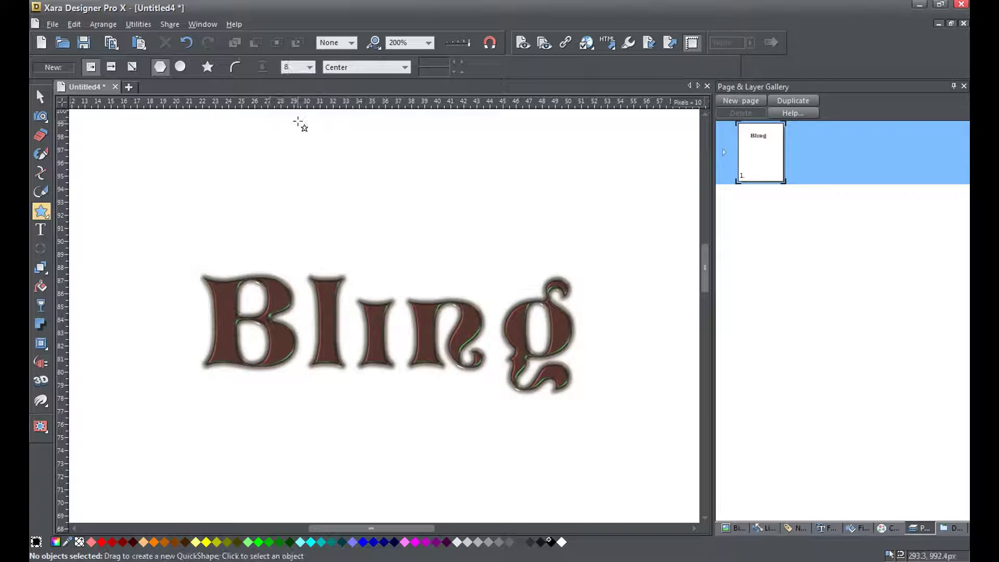
{"action": "left_click", "coordinate": [310, 68]}
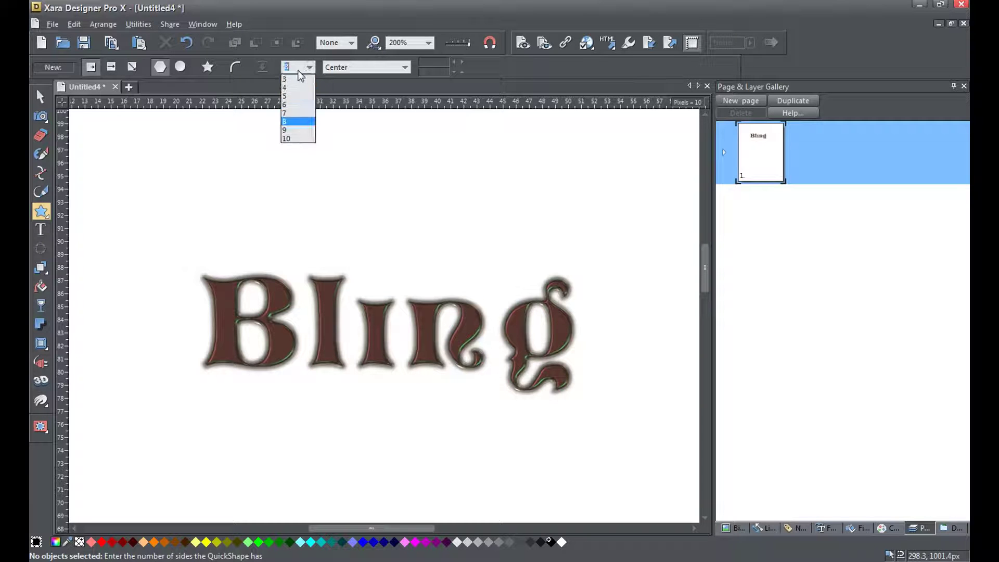
{"action": "left_click", "coordinate": [309, 67]}
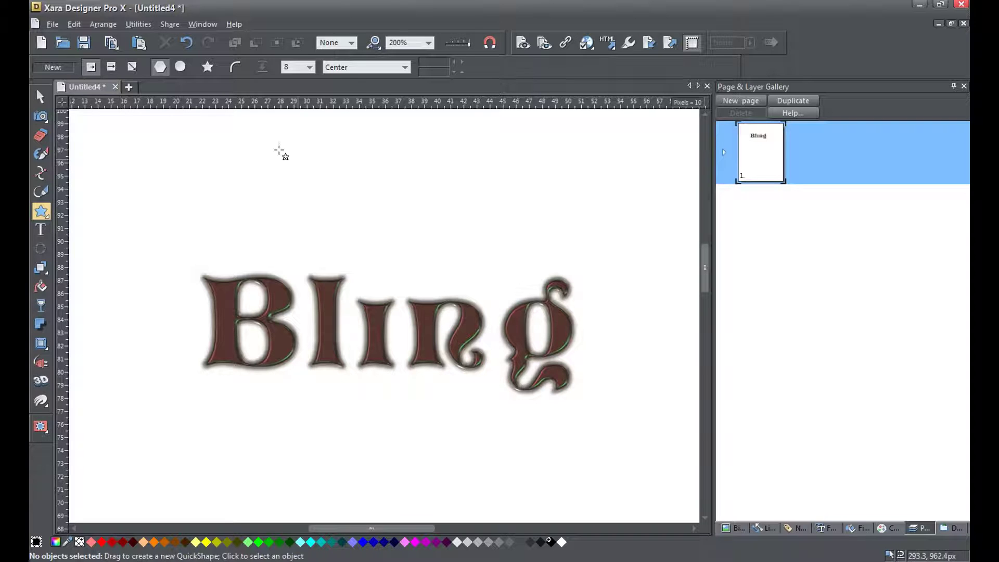
Step: Draw an octagon about 48 px wide above the "Bling" letters and move it closer, above the "i" and "n"
{"action": "left_click_drag", "start_coordinate": [276, 150], "coordinate": [293, 176]}
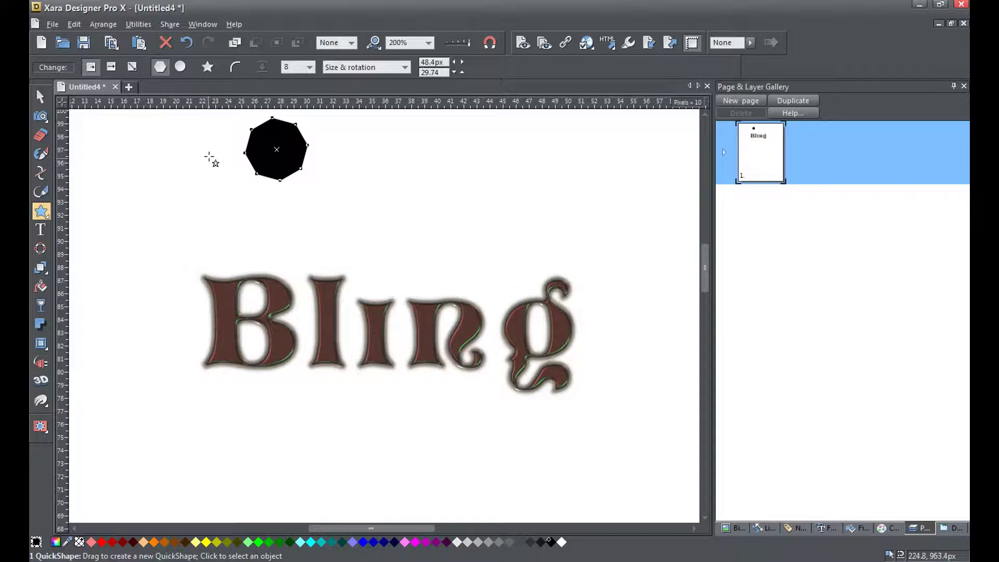
{"action": "left_click", "coordinate": [40, 96]}
{"action": "left_click_drag", "start_coordinate": [270, 157], "coordinate": [367, 202]}
{"action": "left_click_drag", "start_coordinate": [408, 227], "coordinate": [408, 223]}
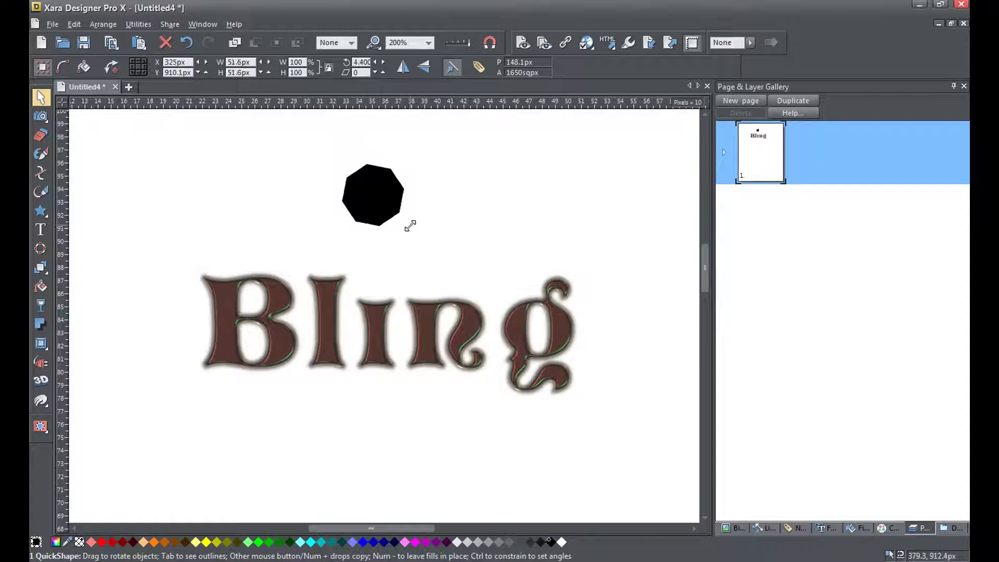
{"action": "left_click_drag", "start_coordinate": [367, 198], "coordinate": [395, 213]}
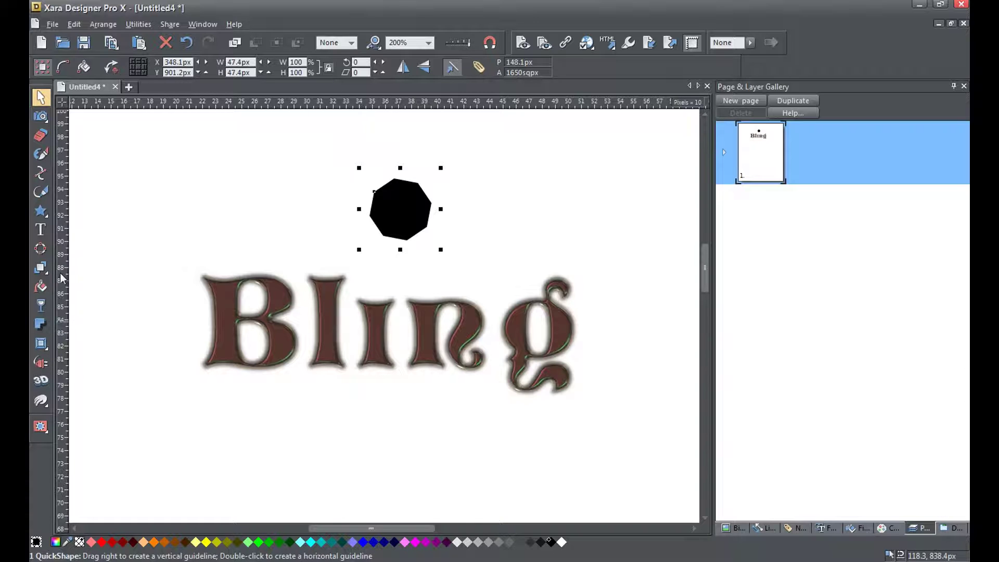
Step: Give the octagon a circular fill and extend the fill radius slightly beyond the shape's edge
{"action": "left_click", "coordinate": [41, 287]}
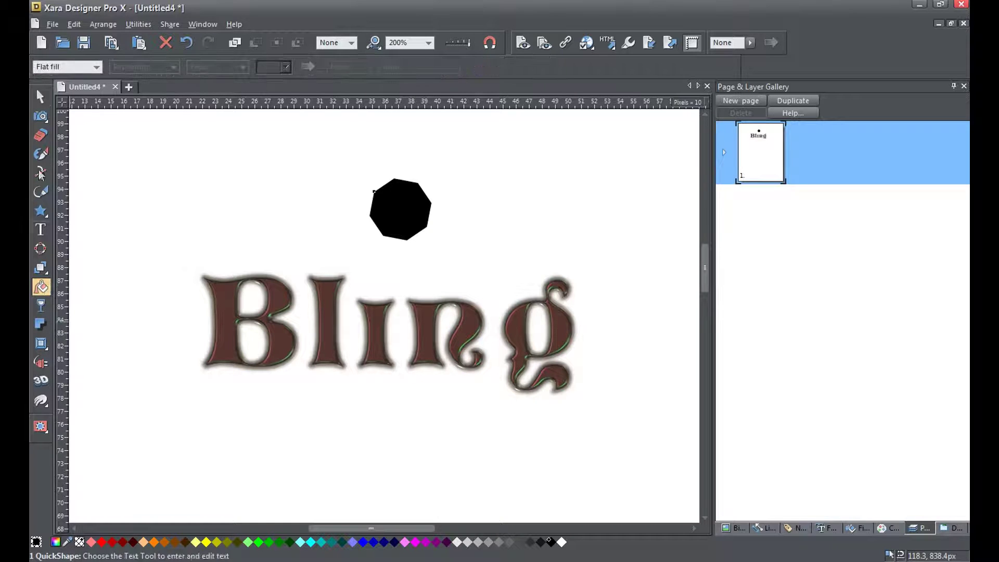
{"action": "left_click", "coordinate": [98, 69]}
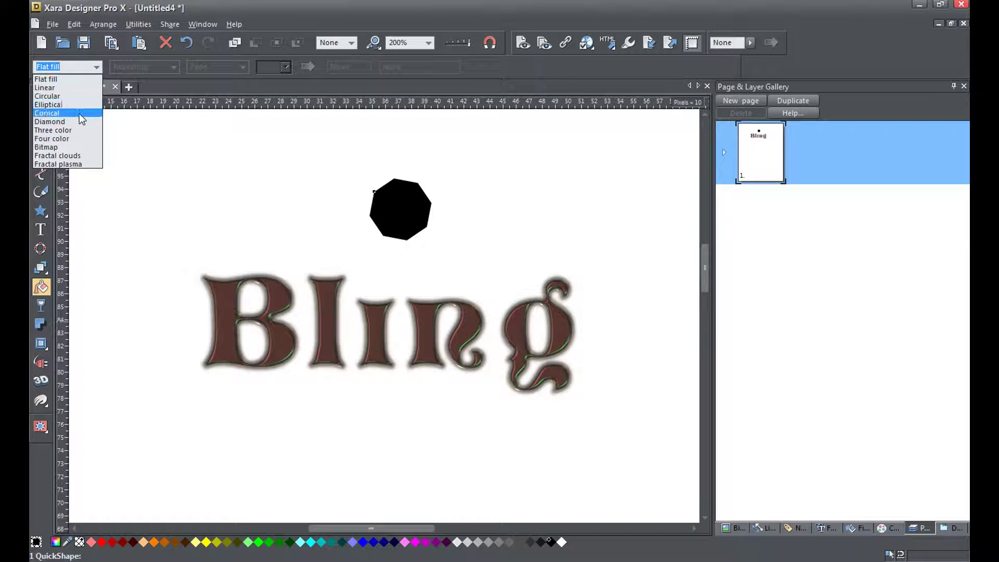
{"action": "left_click", "coordinate": [74, 97]}
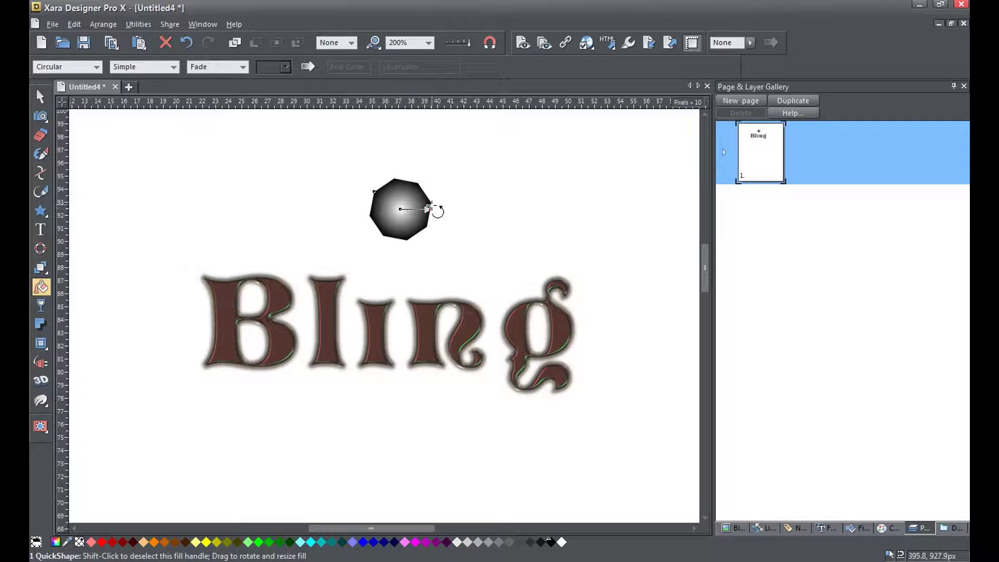
{"action": "left_click_drag", "start_coordinate": [431, 210], "coordinate": [448, 213]}
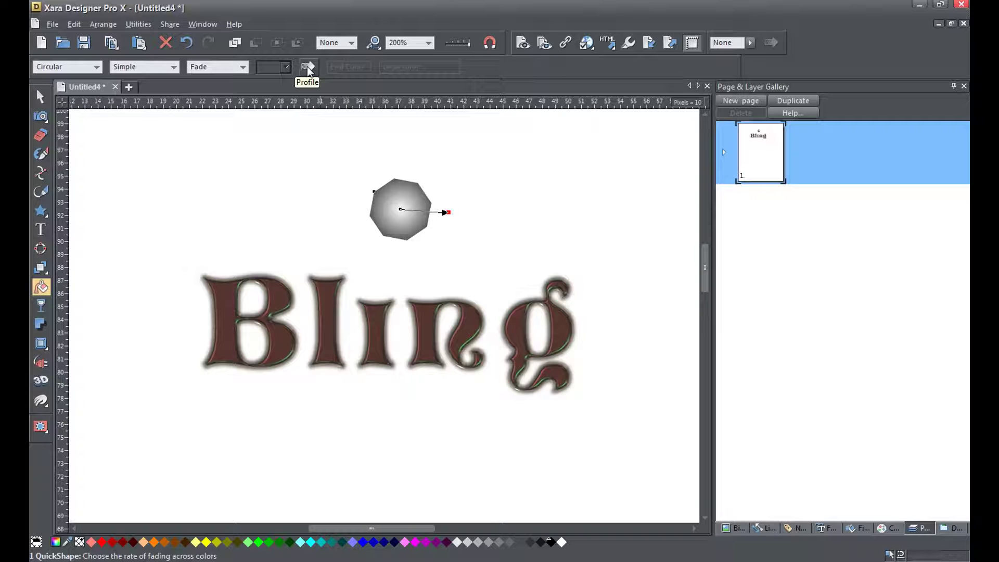
Step: Adjust the octagon's fill profile to -0.1 on the first value and -0.8 on the second
{"action": "left_click", "coordinate": [308, 68]}
{"action": "left_click_drag", "start_coordinate": [498, 187], "coordinate": [633, 115]}
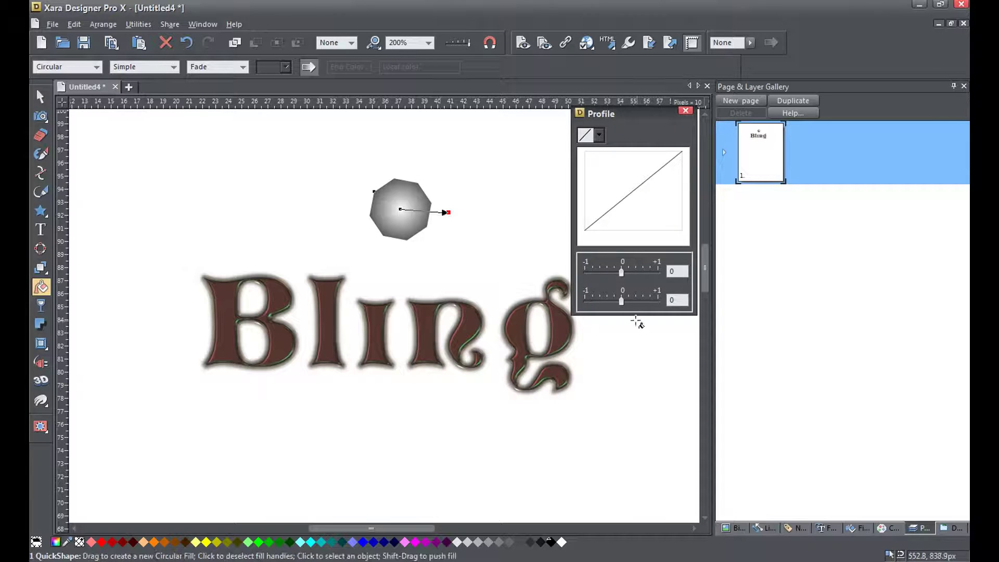
{"action": "left_click", "coordinate": [620, 301]}
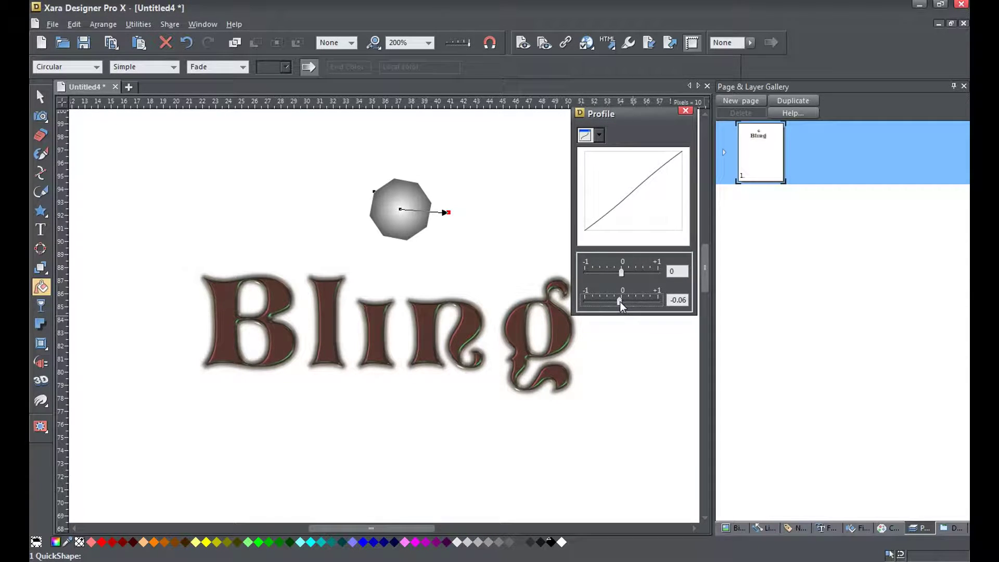
{"action": "mouse_move", "coordinate": [620, 301]}
{"action": "left_mouse_down"}
{"action": "mouse_move", "coordinate": [607, 305]}
{"action": "mouse_move", "coordinate": [629, 274]}
{"action": "mouse_move", "coordinate": [620, 274]}
{"action": "left_mouse_up"}
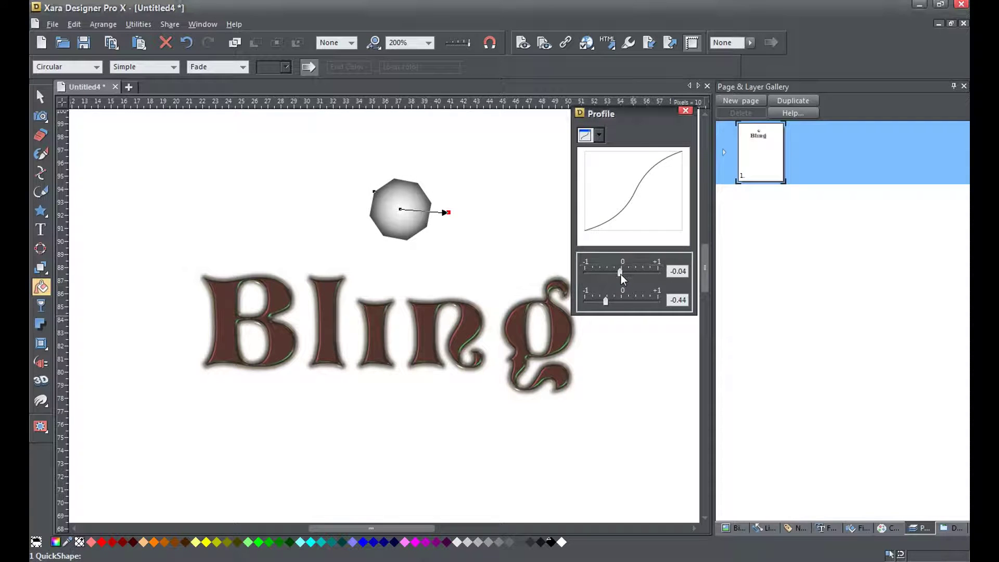
{"action": "left_click_drag", "start_coordinate": [607, 303], "coordinate": [601, 304]}
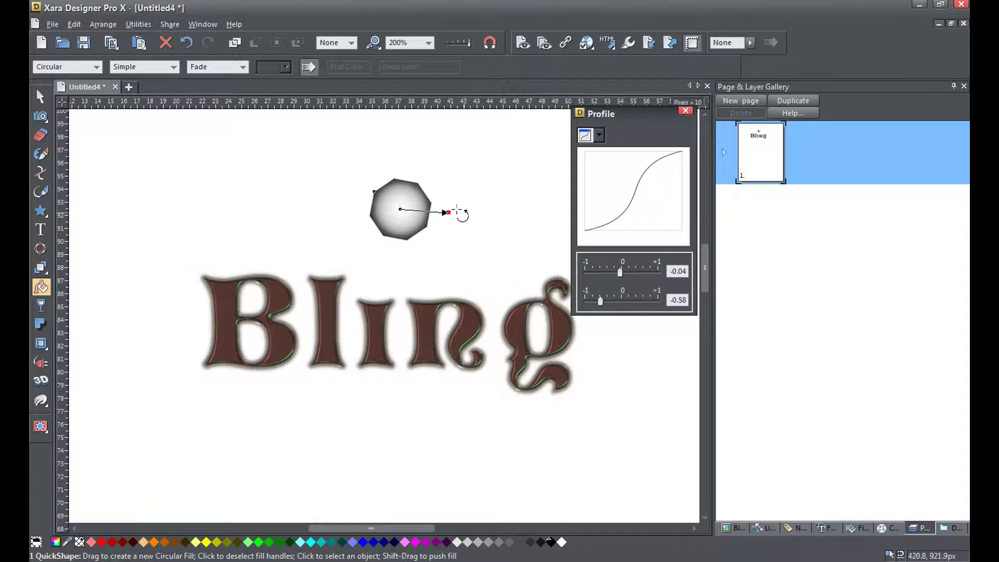
{"action": "scroll", "coordinate": [433, 229], "scroll_direction": "up", "scroll_amount": 8}
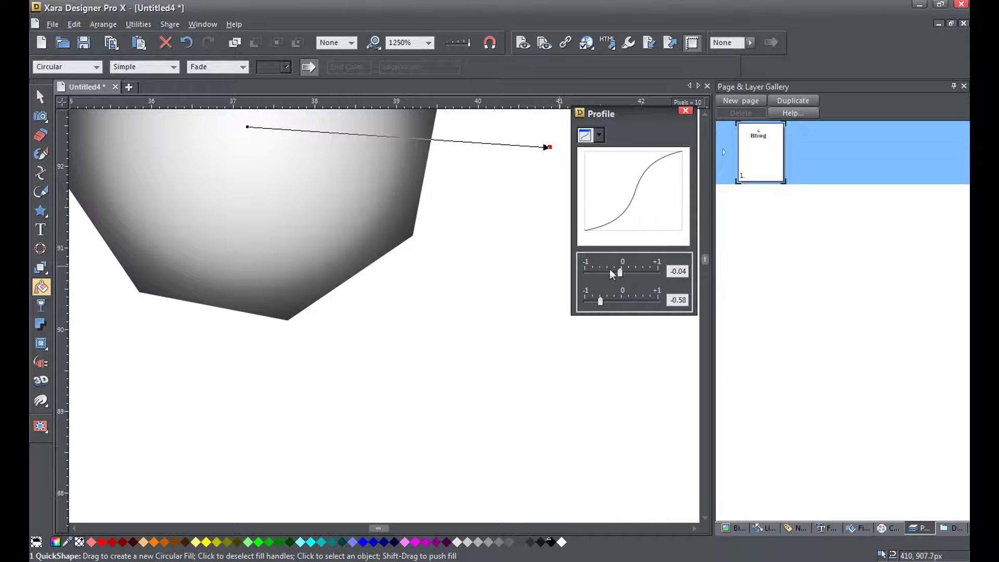
{"action": "left_click_drag", "start_coordinate": [620, 273], "coordinate": [593, 303]}
{"action": "left_click", "coordinate": [601, 302]}
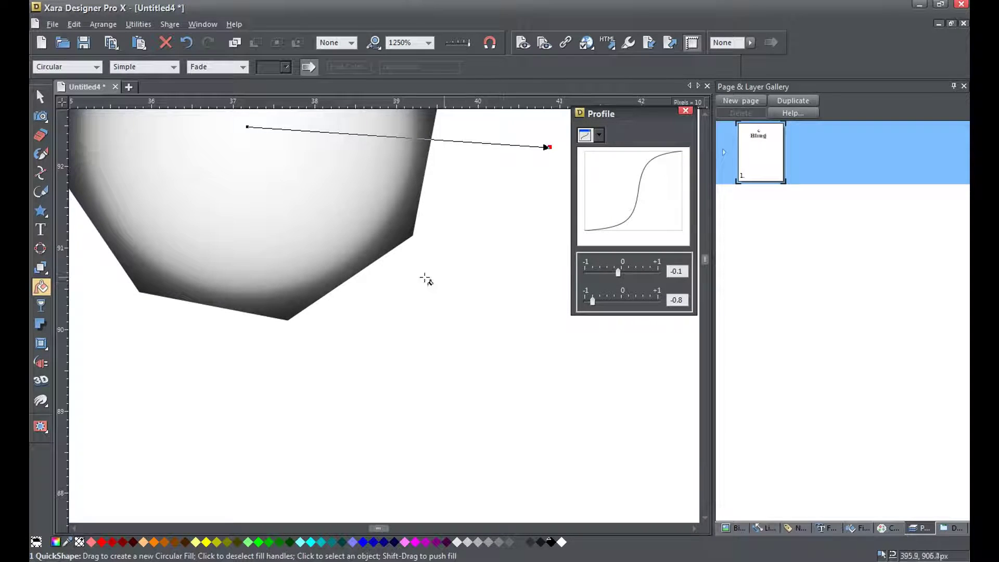
Step: Undo the small circular fill drawn near the octagon's corner and slightly lengthen the original fill radius
{"action": "left_click_drag", "start_coordinate": [390, 229], "coordinate": [364, 256]}
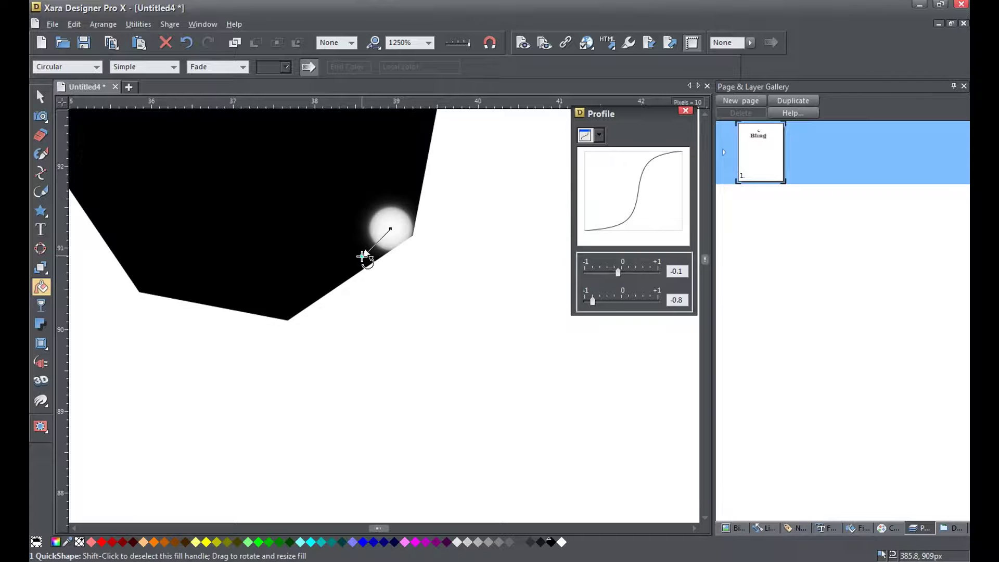
{"action": "left_click", "coordinate": [190, 42]}
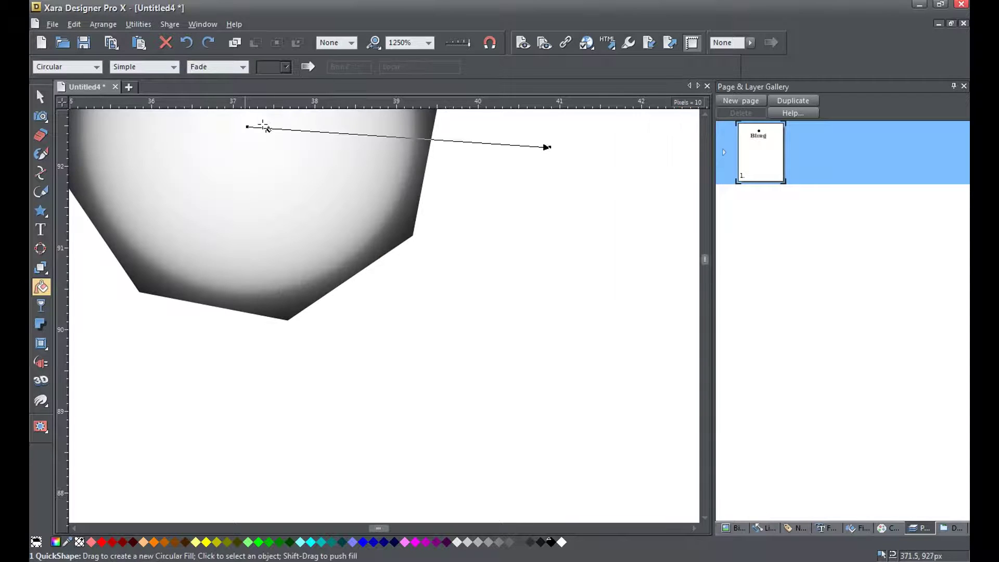
{"action": "scroll", "coordinate": [374, 239], "scroll_direction": "down", "scroll_amount": 2}
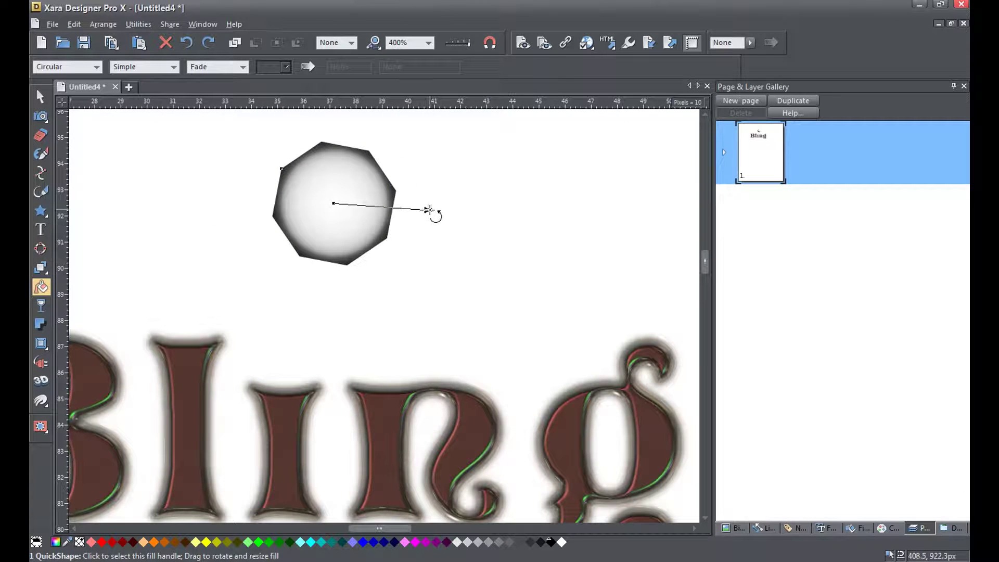
{"action": "left_click_drag", "start_coordinate": [429, 210], "coordinate": [435, 208]}
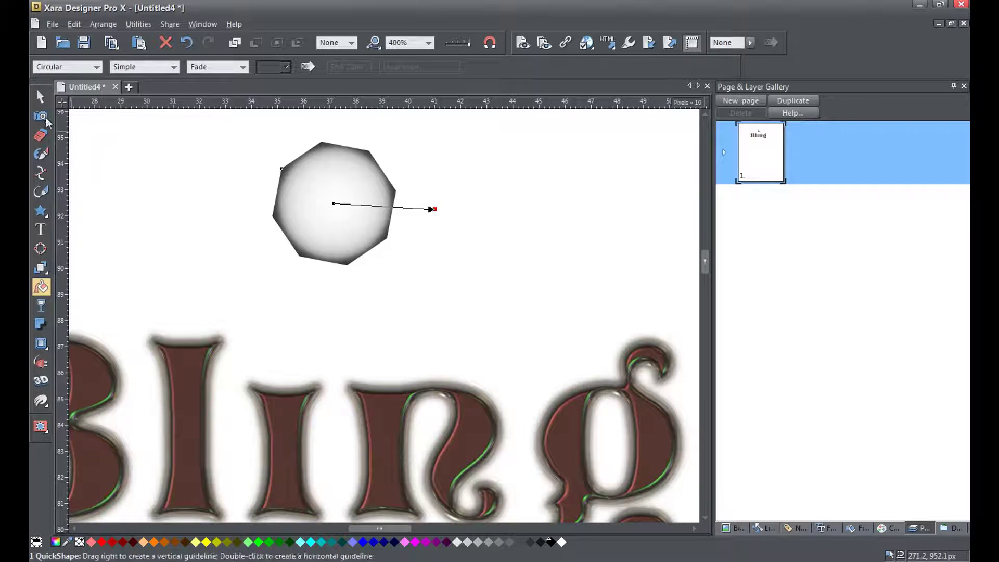
Step: Shrink the octagon to about 36 px wide and place it as the dot above the "i"
{"action": "left_click", "coordinate": [40, 97]}
{"action": "left_click_drag", "start_coordinate": [348, 222], "coordinate": [327, 283]}
{"action": "left_click_drag", "start_coordinate": [384, 194], "coordinate": [352, 243]}
{"action": "left_click_drag", "start_coordinate": [299, 316], "coordinate": [294, 364]}
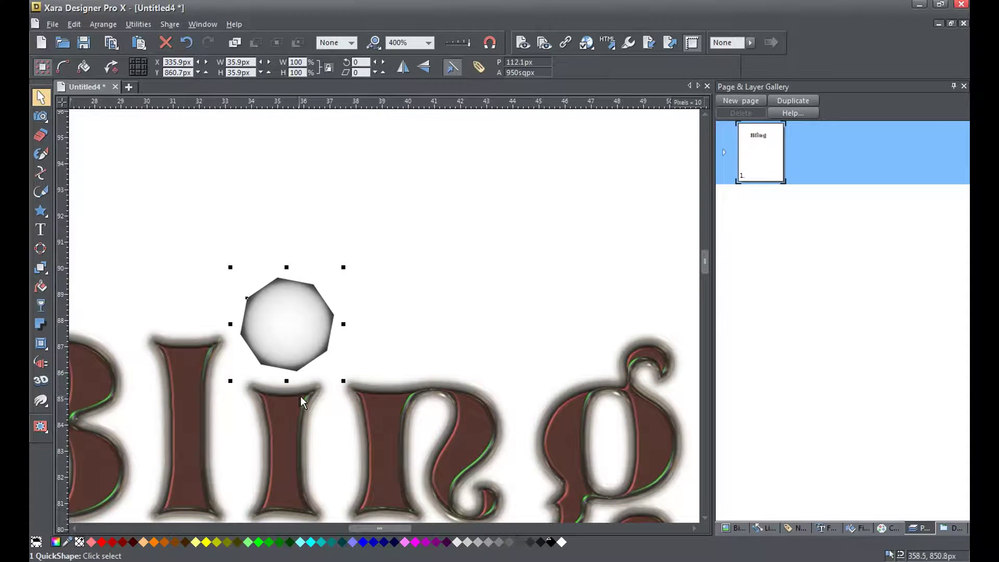
{"action": "scroll", "coordinate": [301, 396], "scroll_direction": "down", "scroll_amount": 3}
{"action": "left_click", "coordinate": [311, 359]}
{"action": "mouse_move", "coordinate": [327, 327]}
{"action": "left_mouse_down"}
{"action": "mouse_move", "coordinate": [324, 338]}
{"action": "mouse_move", "coordinate": [324, 330]}
{"action": "left_mouse_up"}
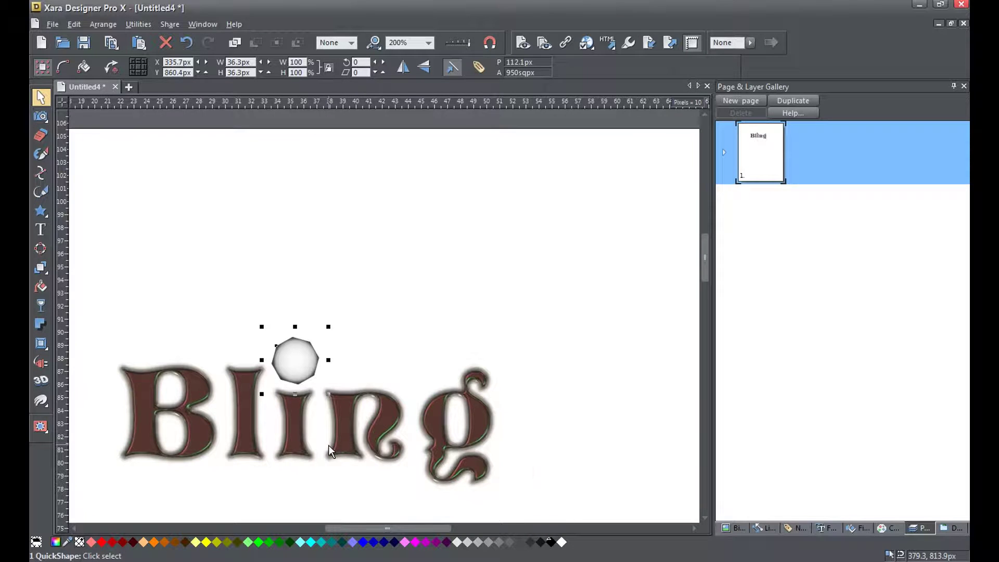
Step: Add a new Filter Forge 3 live effect to the octagon above the "i"
{"action": "scroll", "coordinate": [328, 445], "scroll_direction": "up", "scroll_amount": 1, "text": "ctrl"}
{"action": "scroll", "coordinate": [224, 401], "scroll_direction": "left", "scroll_amount": 3}
{"action": "scroll", "coordinate": [224, 401], "scroll_direction": "down", "scroll_amount": 1}
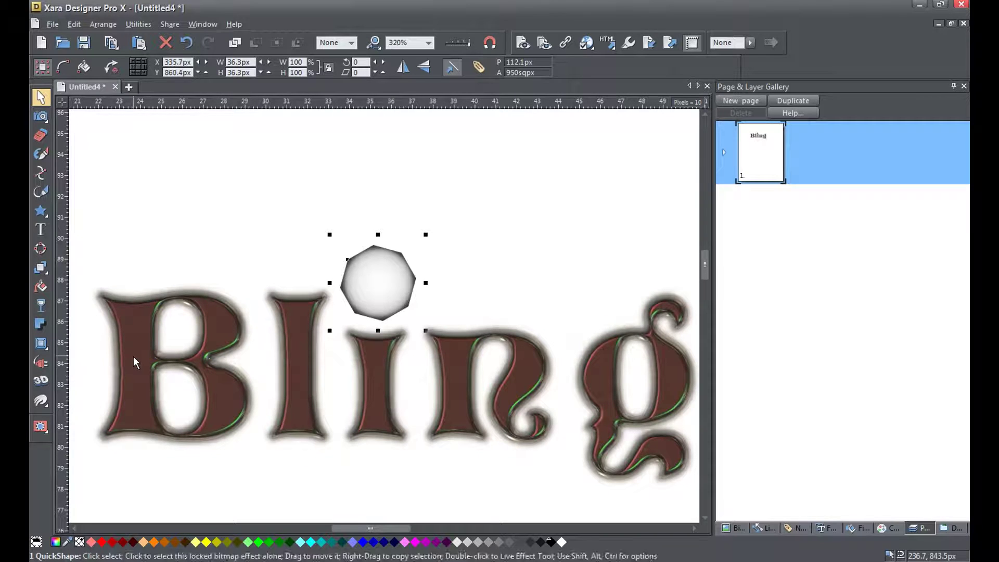
{"action": "left_click", "coordinate": [40, 364]}
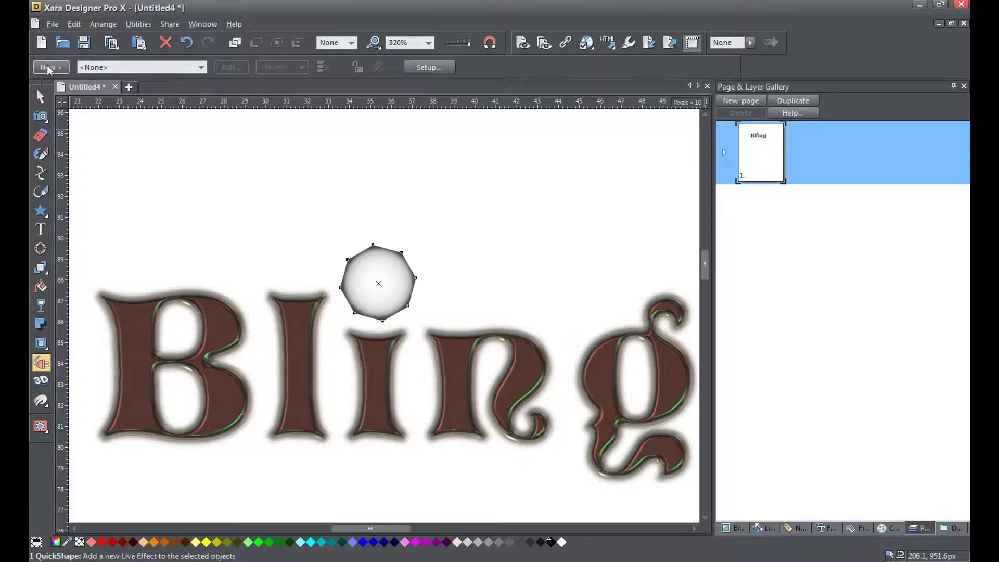
{"action": "left_click", "coordinate": [51, 68]}
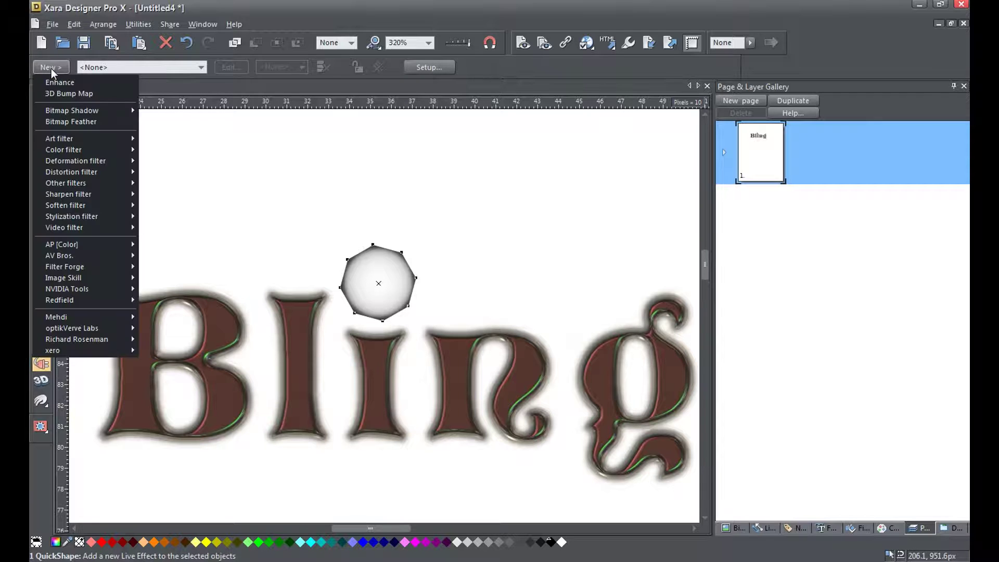
{"action": "mouse_move", "coordinate": [101, 267]}
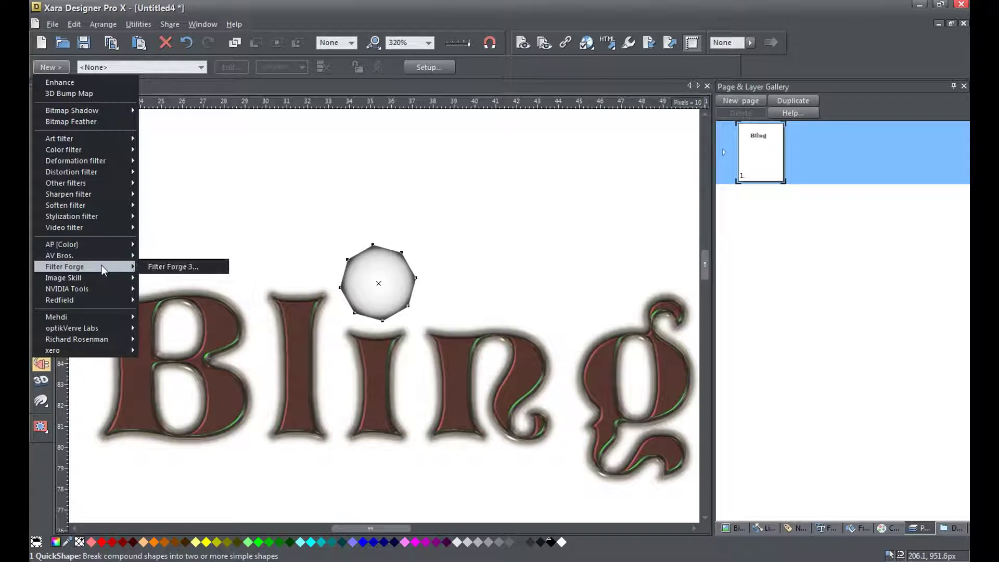
{"action": "left_click", "coordinate": [157, 266]}
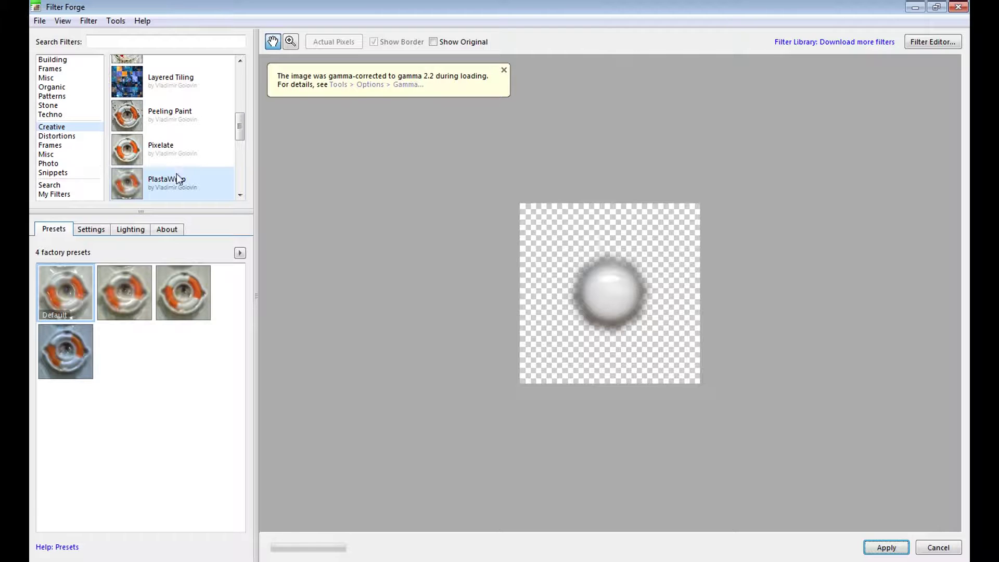
Step: Choose the gemstones filter from My Filters and preview it enlarged on the octagon
{"action": "left_click_drag", "start_coordinate": [238, 132], "coordinate": [240, 153]}
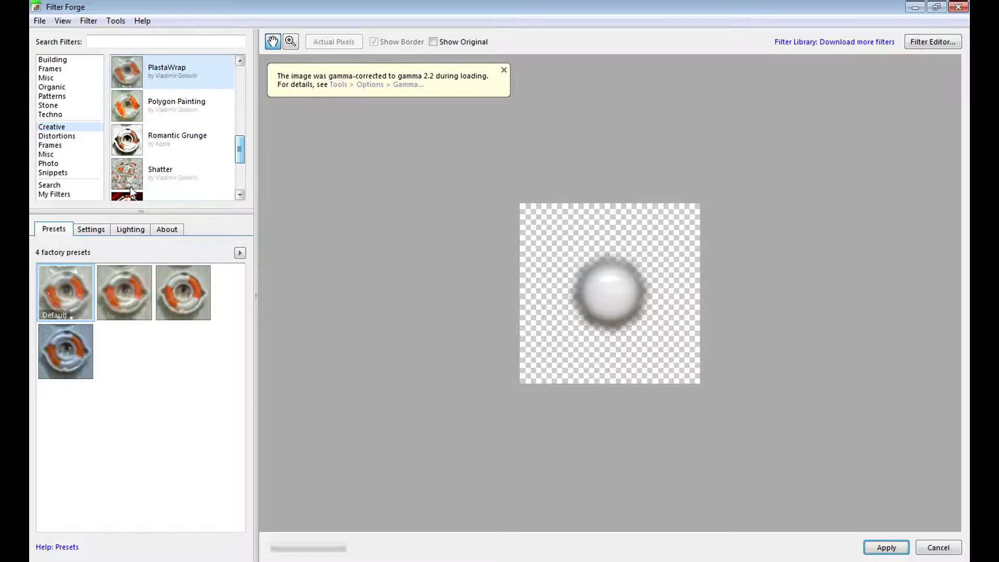
{"action": "left_click", "coordinate": [61, 194]}
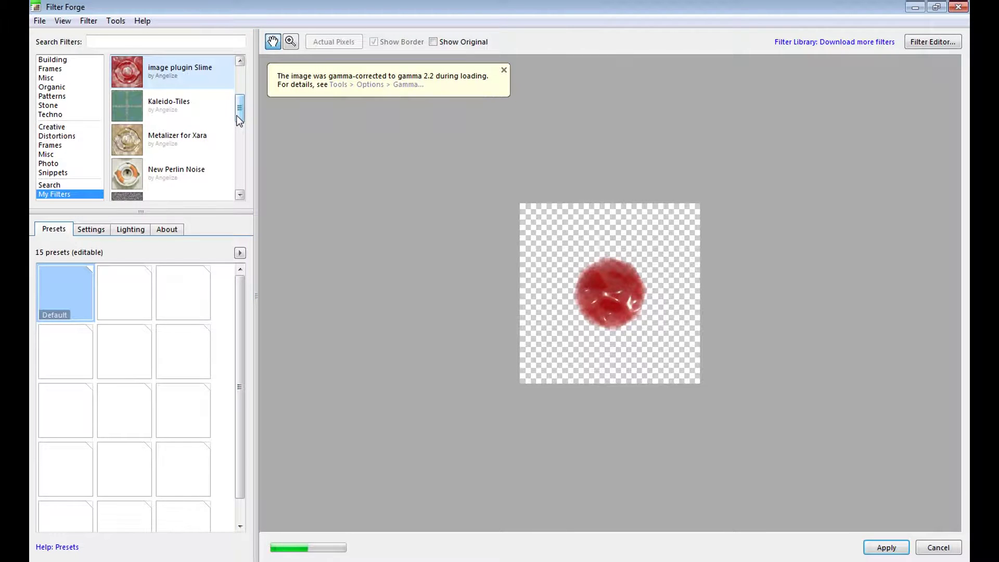
{"action": "mouse_move", "coordinate": [239, 119]}
{"action": "left_mouse_down"}
{"action": "mouse_move", "coordinate": [238, 181]}
{"action": "mouse_move", "coordinate": [235, 111]}
{"action": "left_mouse_up"}
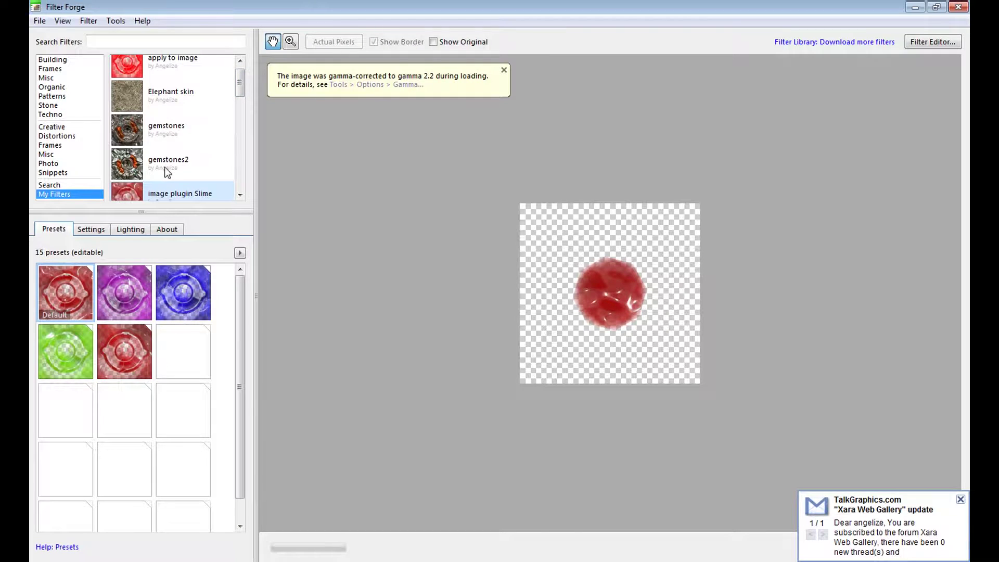
{"action": "left_click", "coordinate": [129, 131]}
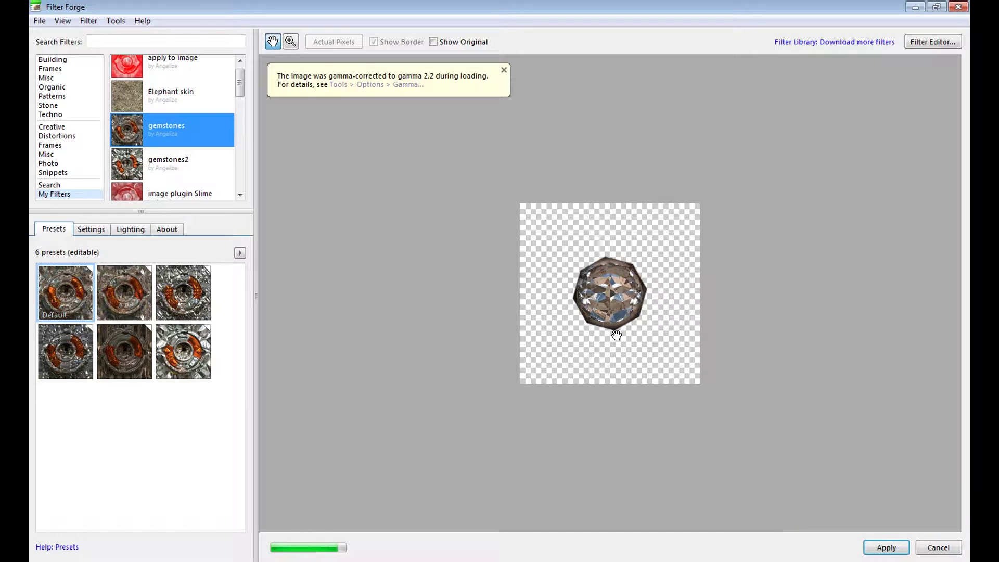
{"action": "scroll", "coordinate": [616, 335], "scroll_direction": "up", "scroll_amount": 1}
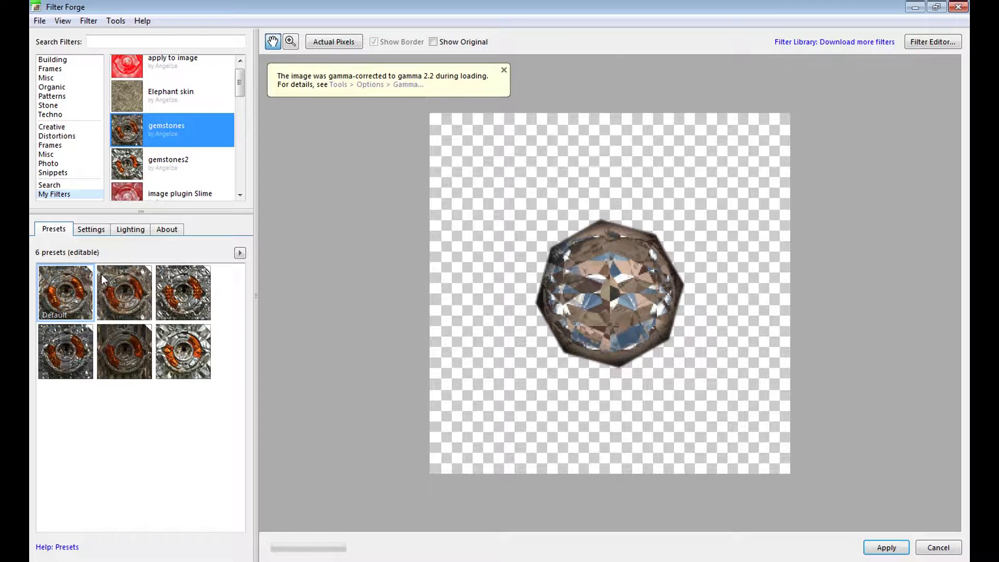
Step: Try the gemstones filter with Contrast 65, Details 16, Offset H 49 and Offset V 70
{"action": "left_click", "coordinate": [92, 233]}
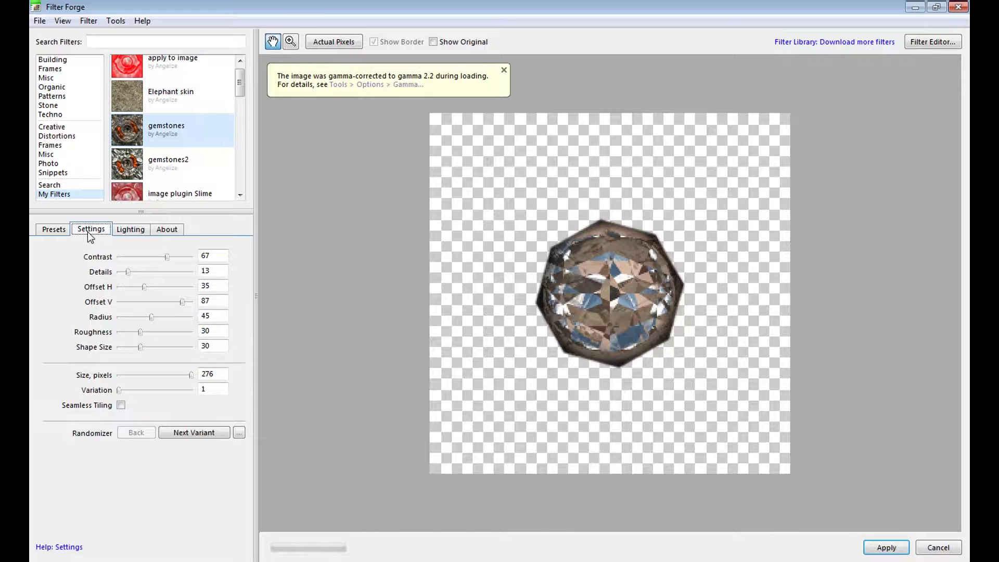
{"action": "mouse_move", "coordinate": [167, 256]}
{"action": "left_mouse_down"}
{"action": "mouse_move", "coordinate": [149, 263]}
{"action": "mouse_move", "coordinate": [164, 259]}
{"action": "left_mouse_up"}
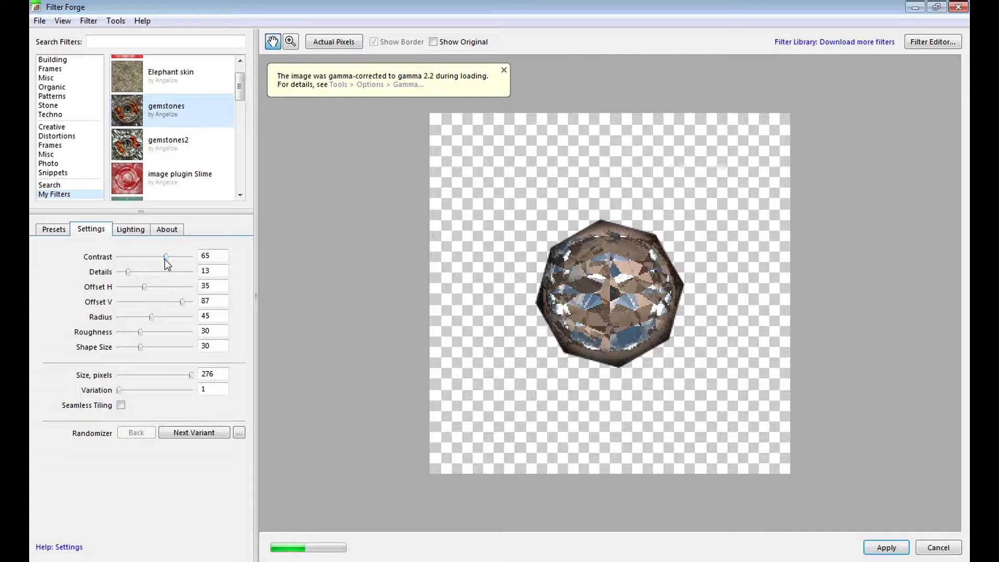
{"action": "left_click_drag", "start_coordinate": [130, 274], "coordinate": [142, 274]}
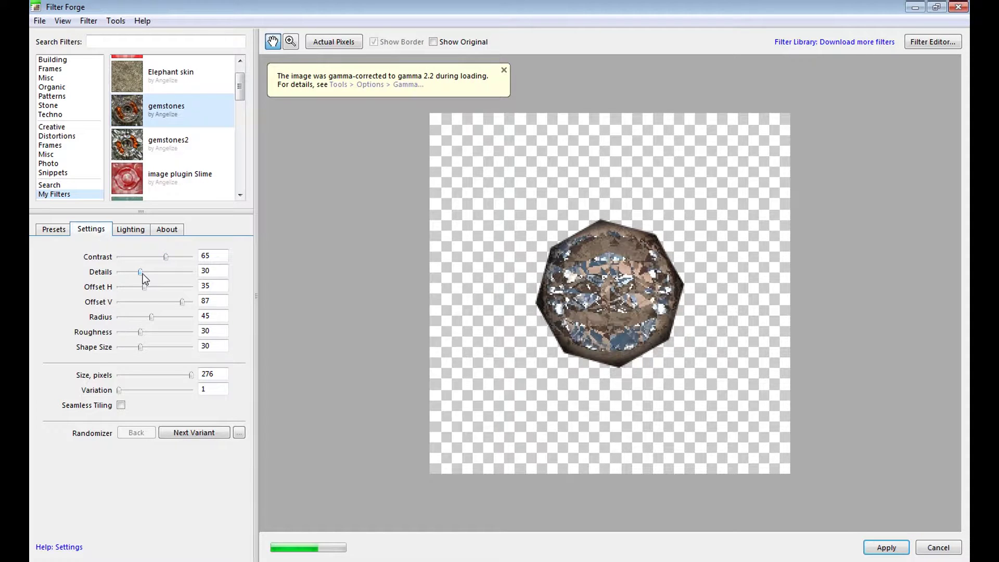
{"action": "mouse_move", "coordinate": [141, 274]}
{"action": "left_mouse_down"}
{"action": "mouse_move", "coordinate": [130, 274]}
{"action": "mouse_move", "coordinate": [154, 287]}
{"action": "left_mouse_up"}
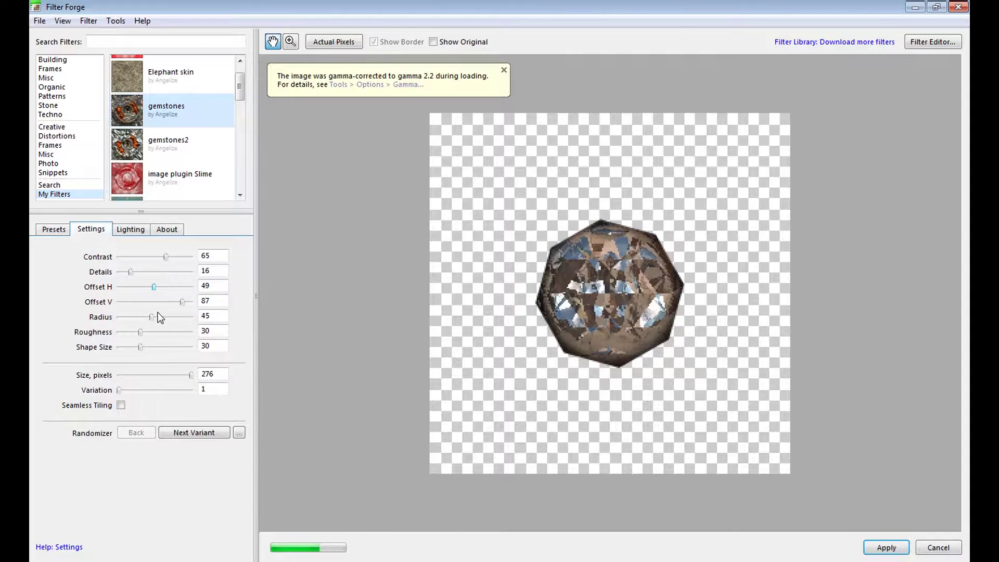
{"action": "mouse_move", "coordinate": [182, 302]}
{"action": "left_mouse_down"}
{"action": "mouse_move", "coordinate": [161, 303]}
{"action": "mouse_move", "coordinate": [171, 302]}
{"action": "left_mouse_up"}
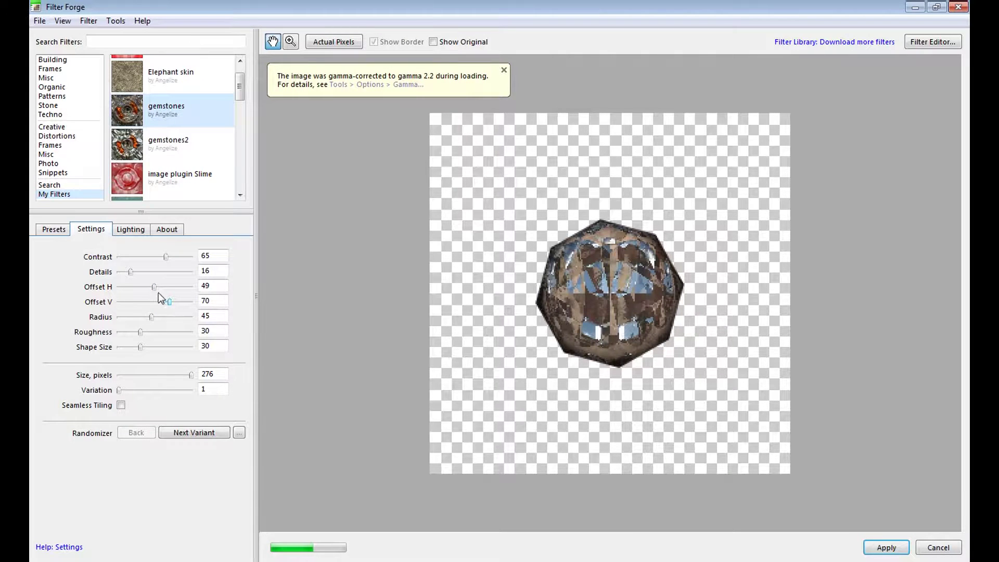
Step: Try Details 30, Roughness 32 and Shape Size 32, and return to the gemstones filter's Default preset
{"action": "left_click_drag", "start_coordinate": [133, 273], "coordinate": [142, 273]}
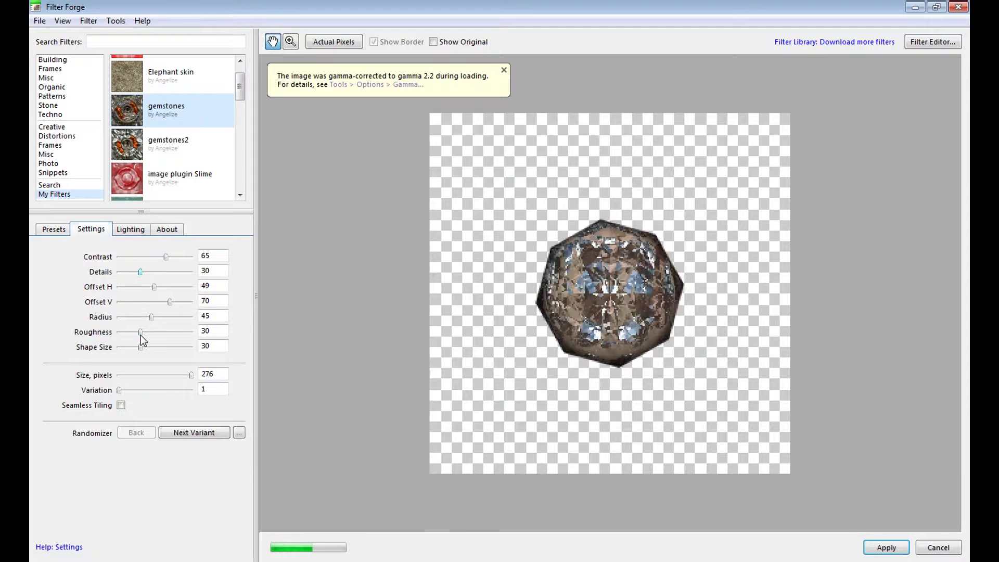
{"action": "left_click_drag", "start_coordinate": [141, 333], "coordinate": [149, 332]}
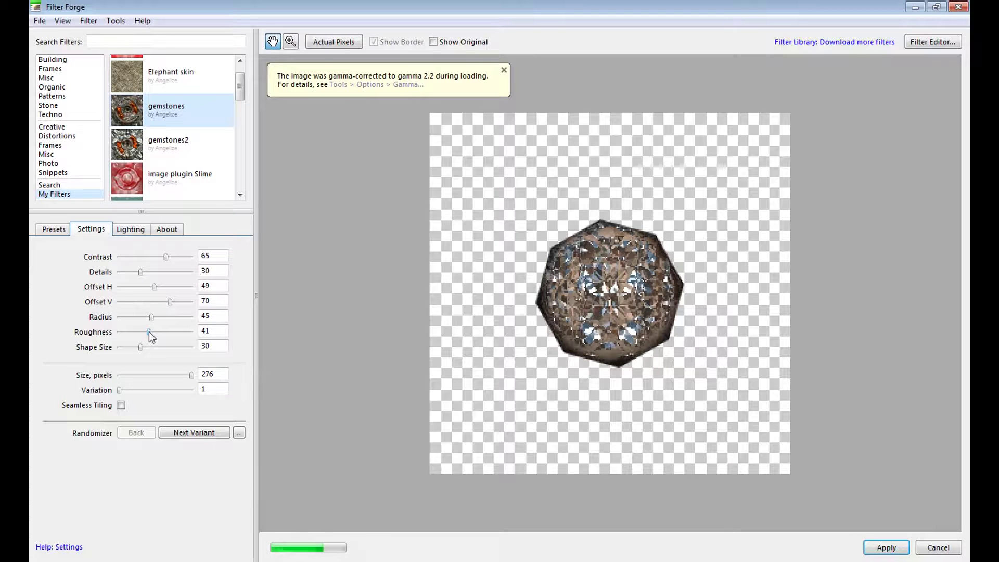
{"action": "left_click_drag", "start_coordinate": [149, 332], "coordinate": [142, 332]}
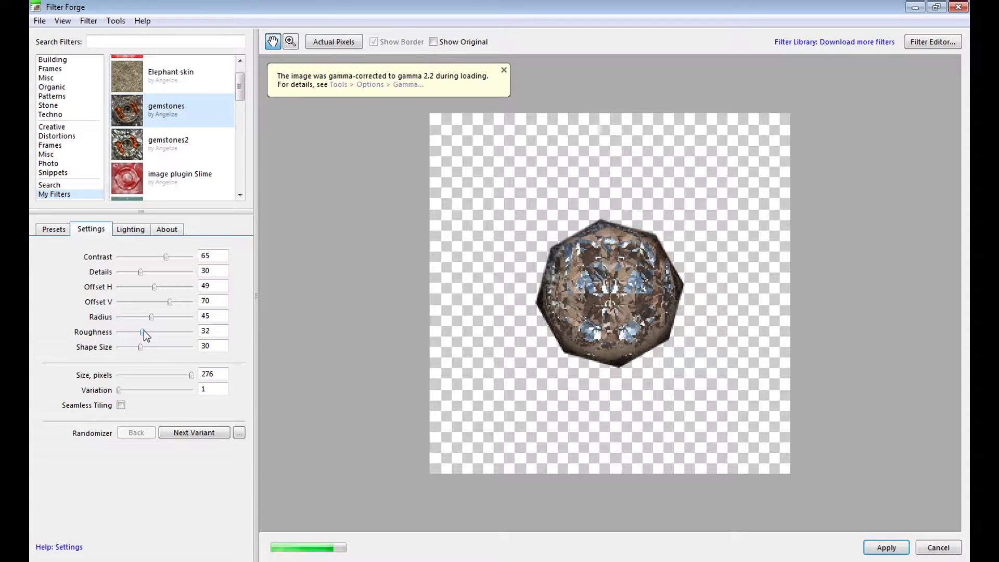
{"action": "mouse_move", "coordinate": [138, 349]}
{"action": "left_mouse_down"}
{"action": "mouse_move", "coordinate": [151, 346]}
{"action": "mouse_move", "coordinate": [141, 347]}
{"action": "left_mouse_up"}
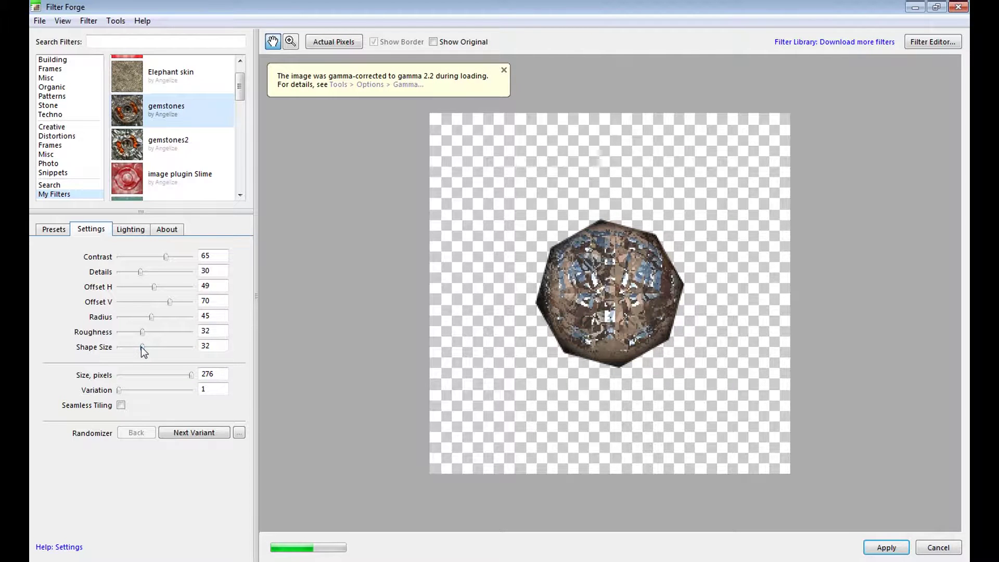
{"action": "left_click", "coordinate": [55, 230]}
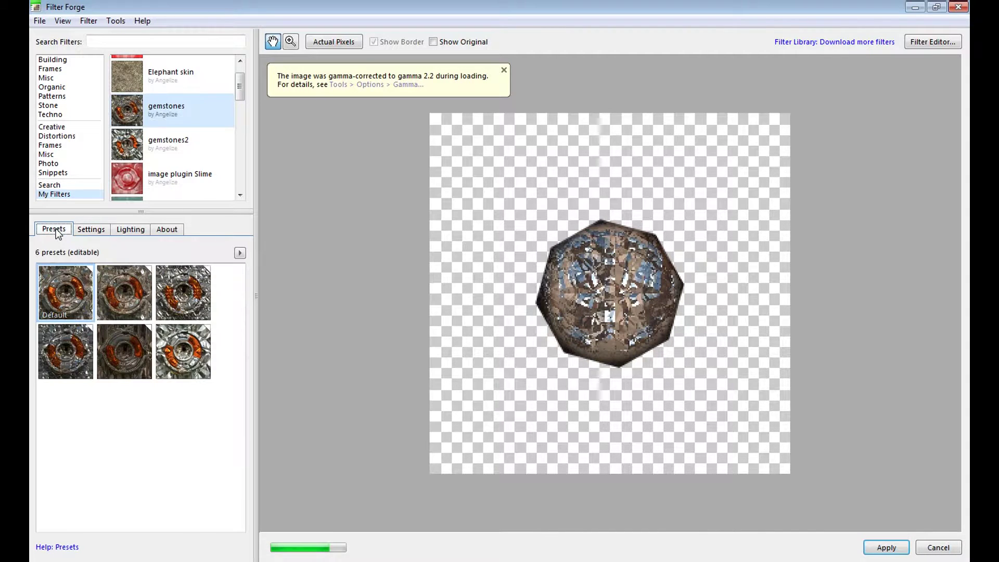
{"action": "left_click", "coordinate": [69, 292]}
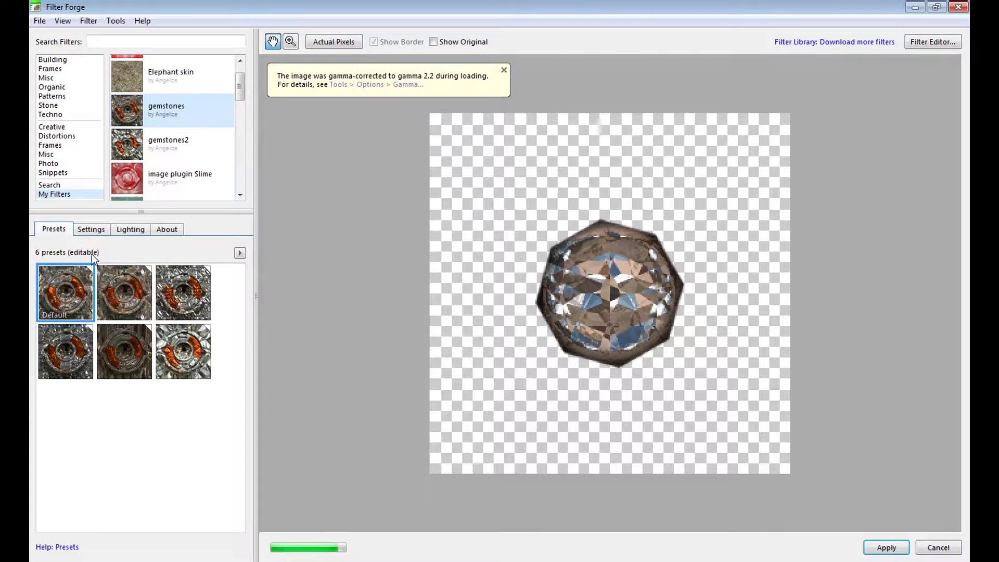
Step: Light the gem with the rotated Entrance, Day environment, using Surface Height 9 and Brightness 70
{"action": "left_click", "coordinate": [128, 232]}
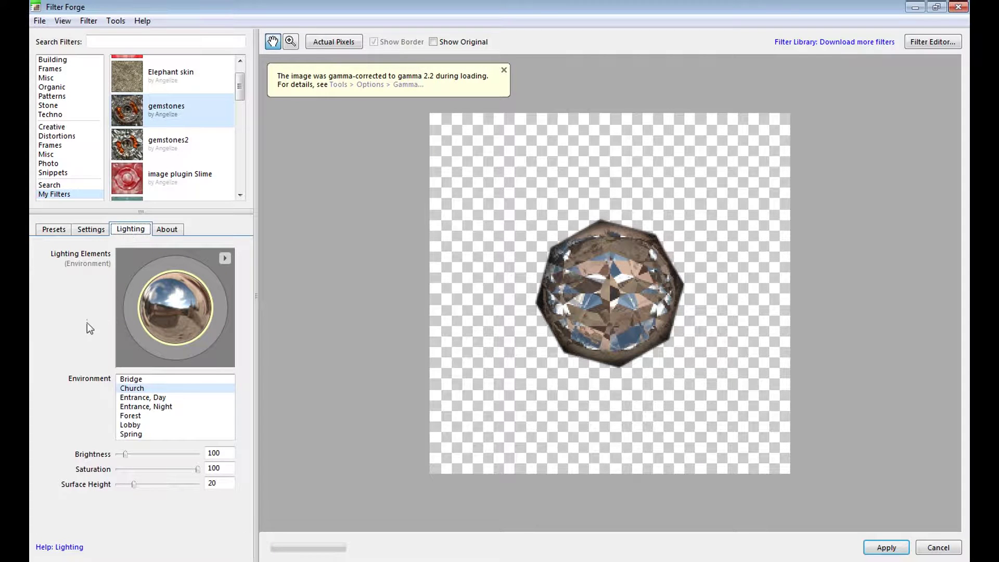
{"action": "left_click", "coordinate": [167, 398]}
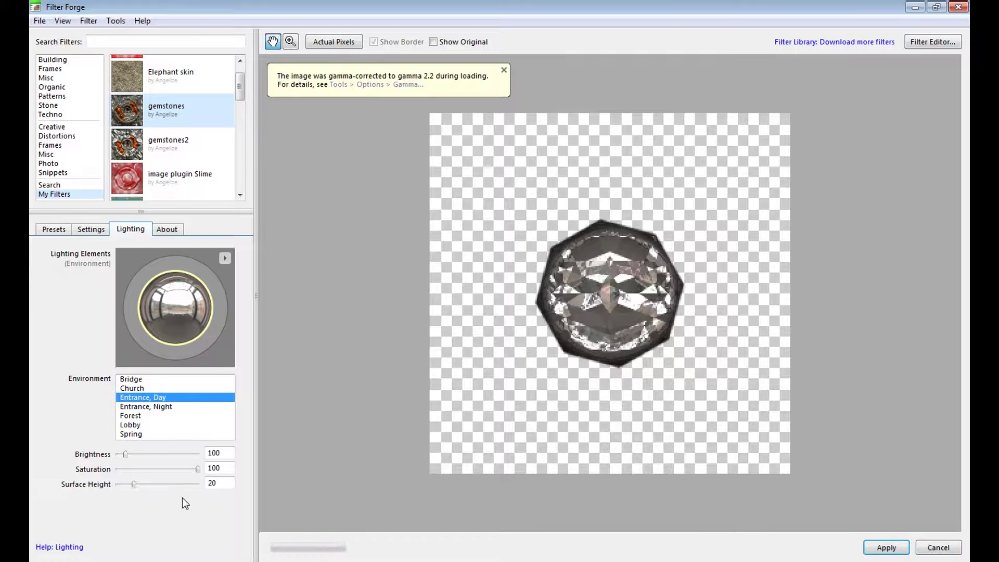
{"action": "left_click_drag", "start_coordinate": [134, 482], "coordinate": [125, 484]}
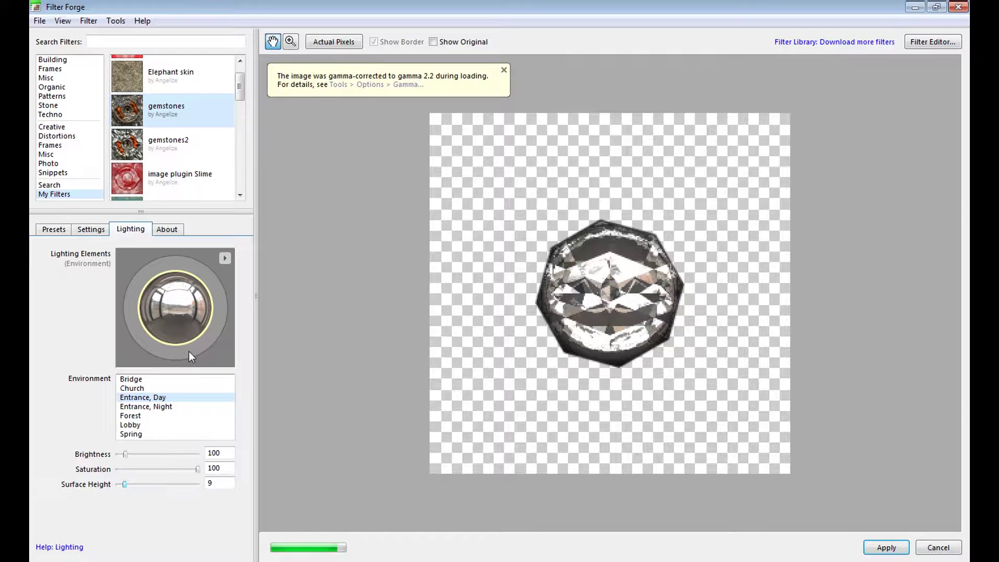
{"action": "mouse_move", "coordinate": [190, 306]}
{"action": "left_mouse_down"}
{"action": "mouse_move", "coordinate": [171, 299]}
{"action": "mouse_move", "coordinate": [160, 319]}
{"action": "mouse_move", "coordinate": [164, 294]}
{"action": "mouse_move", "coordinate": [162, 305]}
{"action": "mouse_move", "coordinate": [188, 310]}
{"action": "left_mouse_up"}
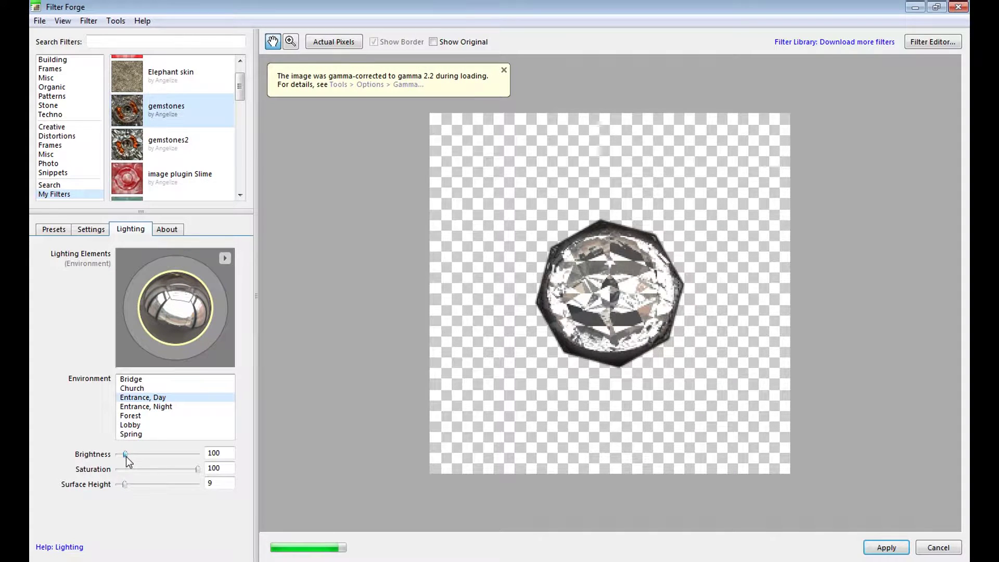
{"action": "left_click_drag", "start_coordinate": [126, 456], "coordinate": [123, 457]}
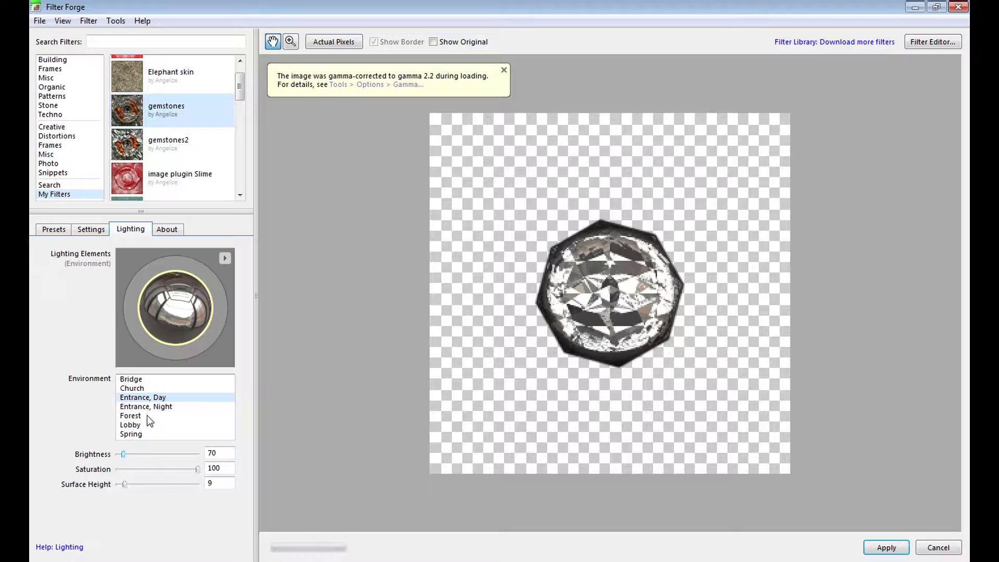
Step: Try the Entrance, Night environment, rotate the environment's reflections, and return to Entrance, Day
{"action": "left_click", "coordinate": [158, 407]}
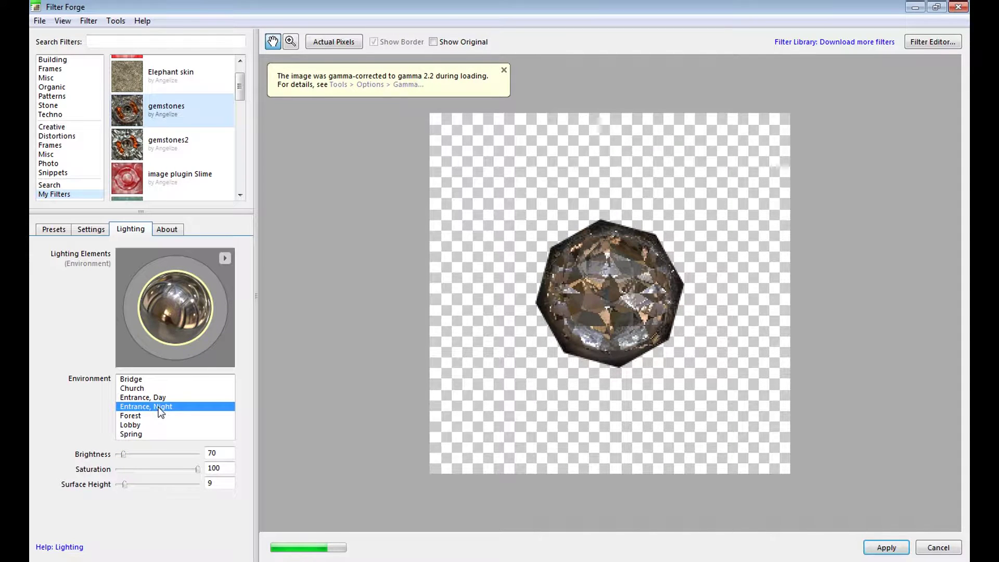
{"action": "left_click_drag", "start_coordinate": [199, 321], "coordinate": [195, 300]}
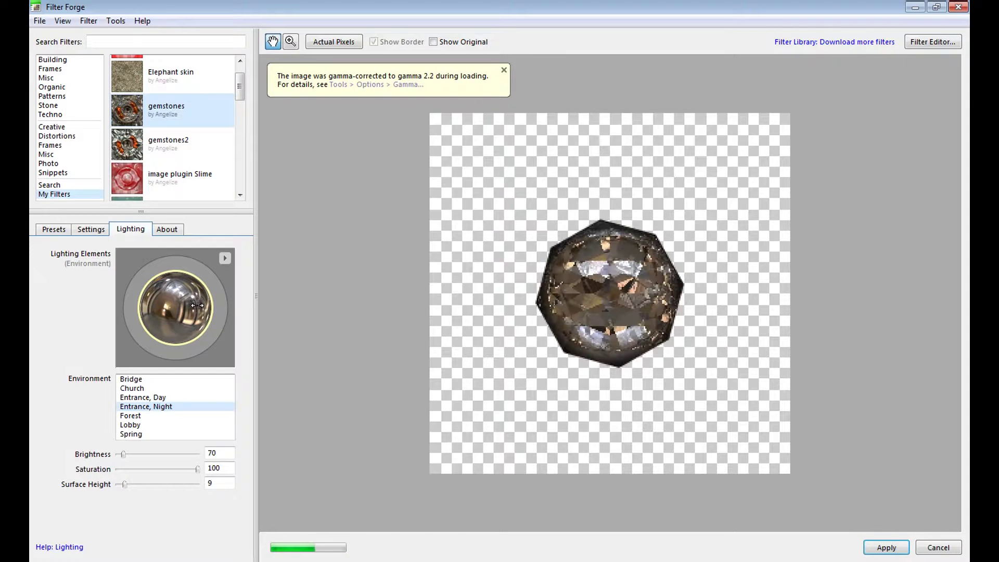
{"action": "mouse_move", "coordinate": [199, 308]}
{"action": "left_mouse_down"}
{"action": "mouse_move", "coordinate": [166, 289]}
{"action": "mouse_move", "coordinate": [189, 300]}
{"action": "left_mouse_up"}
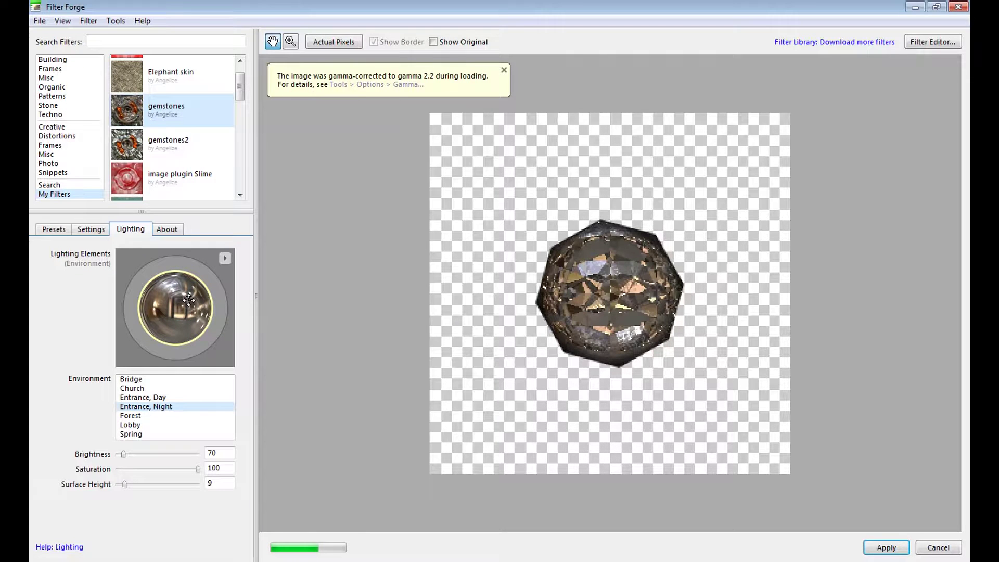
{"action": "left_click", "coordinate": [160, 398]}
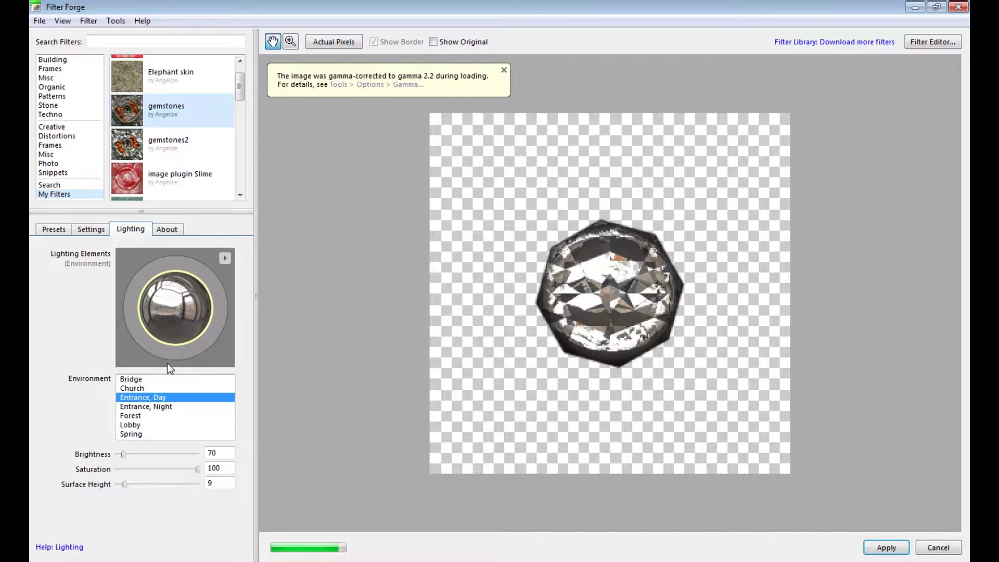
Step: Set the gemstone's Radius to 50 and apply the filter to the octagon
{"action": "left_click", "coordinate": [92, 231]}
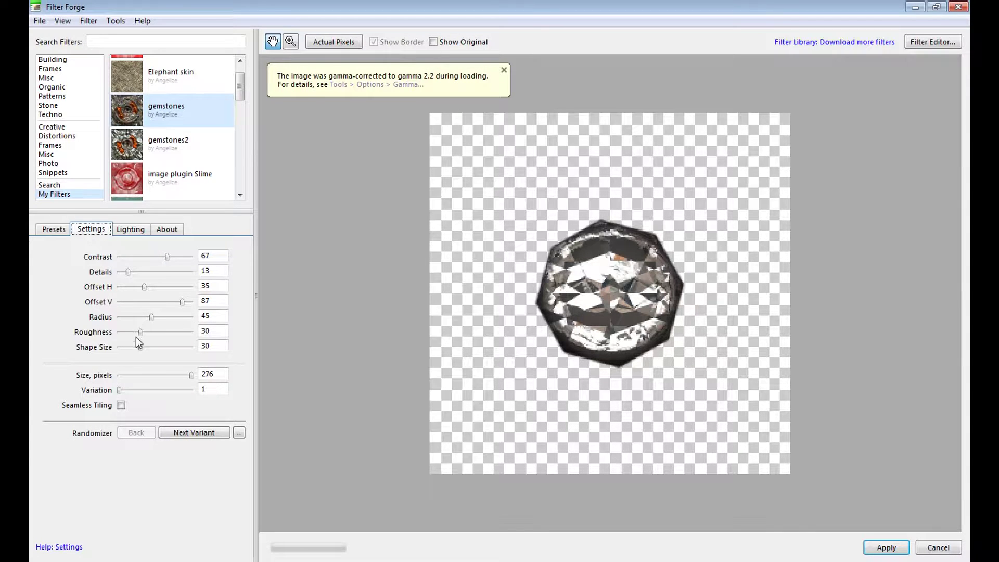
{"action": "left_click", "coordinate": [151, 318]}
{"action": "left_click_drag", "start_coordinate": [151, 318], "coordinate": [150, 318]}
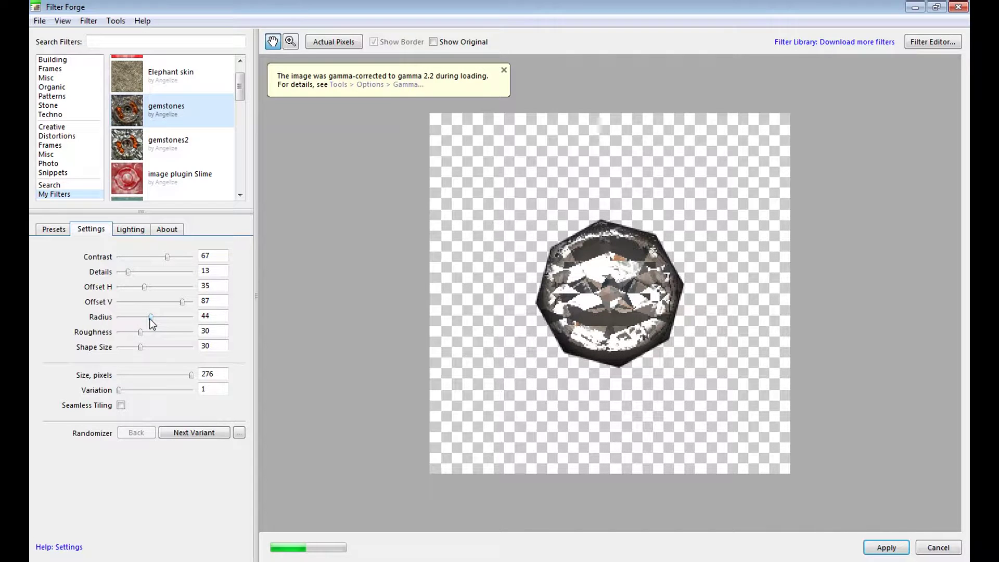
{"action": "left_click_drag", "start_coordinate": [151, 318], "coordinate": [154, 316]}
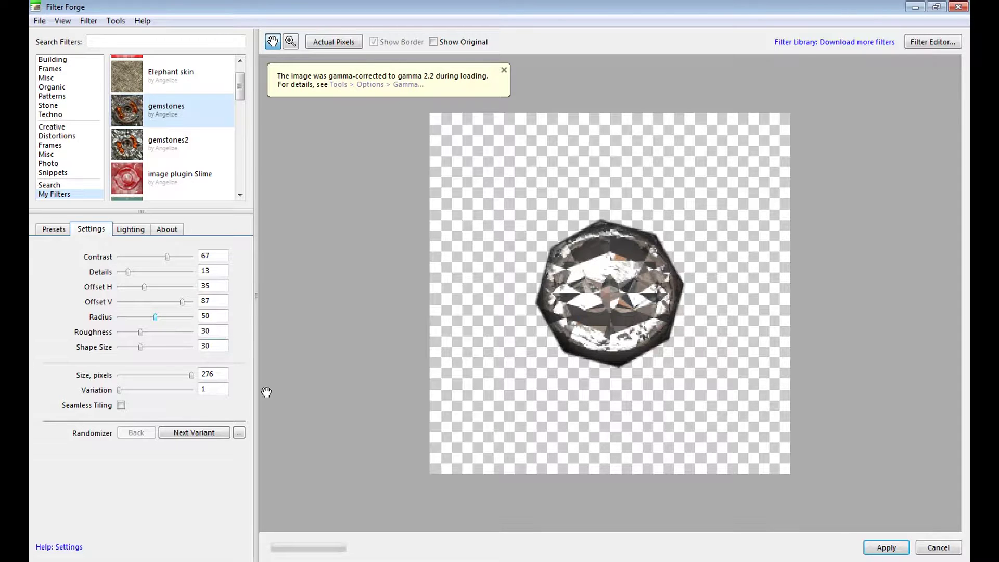
{"action": "left_click", "coordinate": [886, 548]}
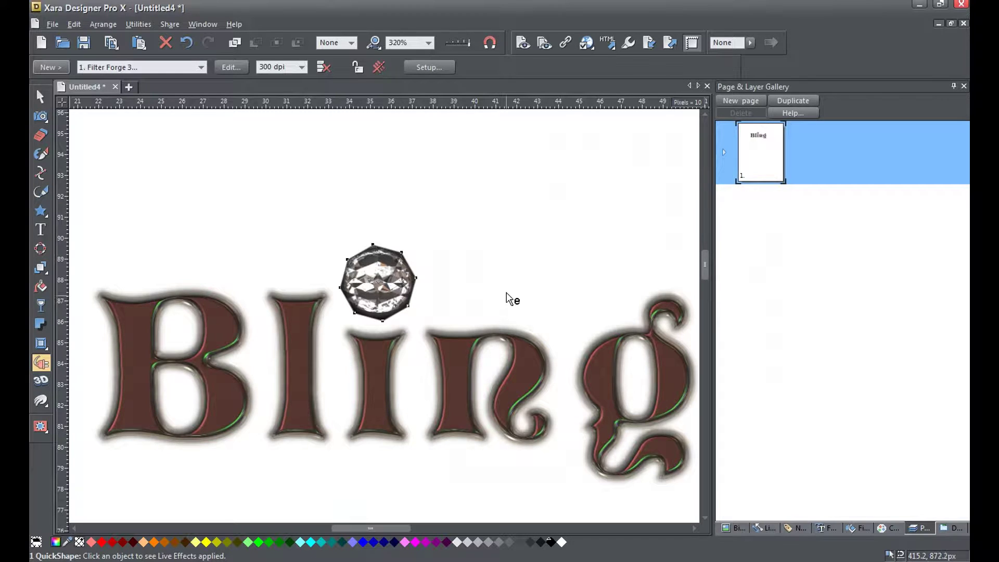
Step: Lock the Filter Forge 3 live effect on the gem above the "i" and deselect it
{"action": "scroll", "coordinate": [506, 309], "scroll_direction": "down", "scroll_amount": 1}
{"action": "left_click", "coordinate": [245, 240]}
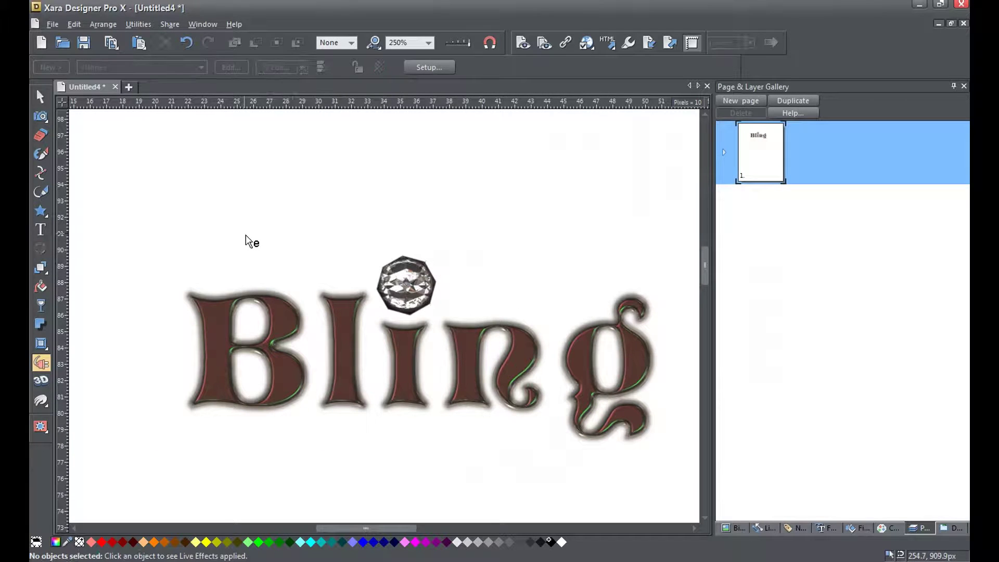
{"action": "left_click", "coordinate": [401, 286]}
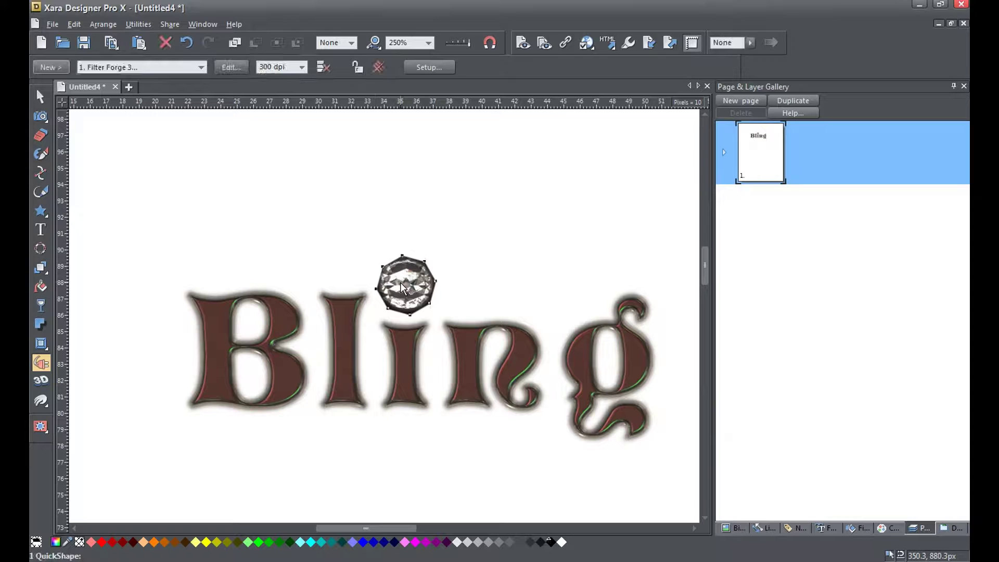
{"action": "left_click", "coordinate": [358, 69]}
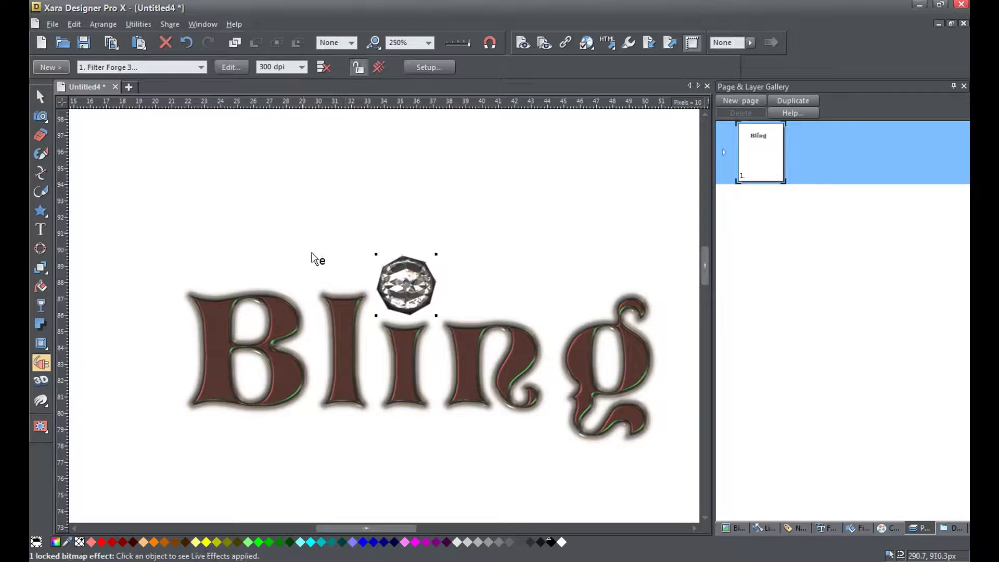
{"action": "left_click", "coordinate": [47, 98]}
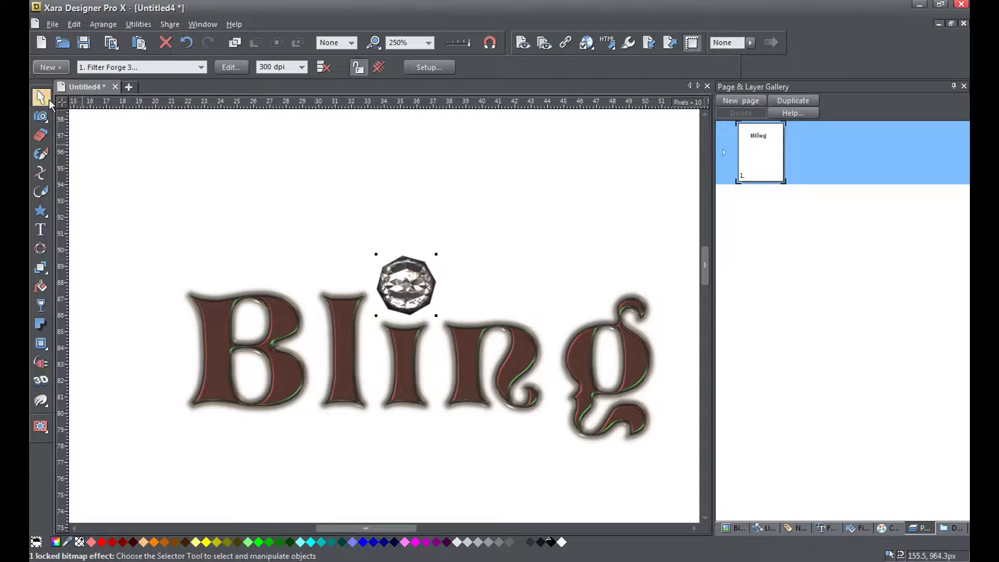
{"action": "left_click", "coordinate": [187, 250]}
Step: Draw a rectangle about 371 × 158 px covering the whole "Bling" lettering and its gemstone
{"action": "scroll", "coordinate": [187, 249], "scroll_direction": "down", "scroll_amount": 2}
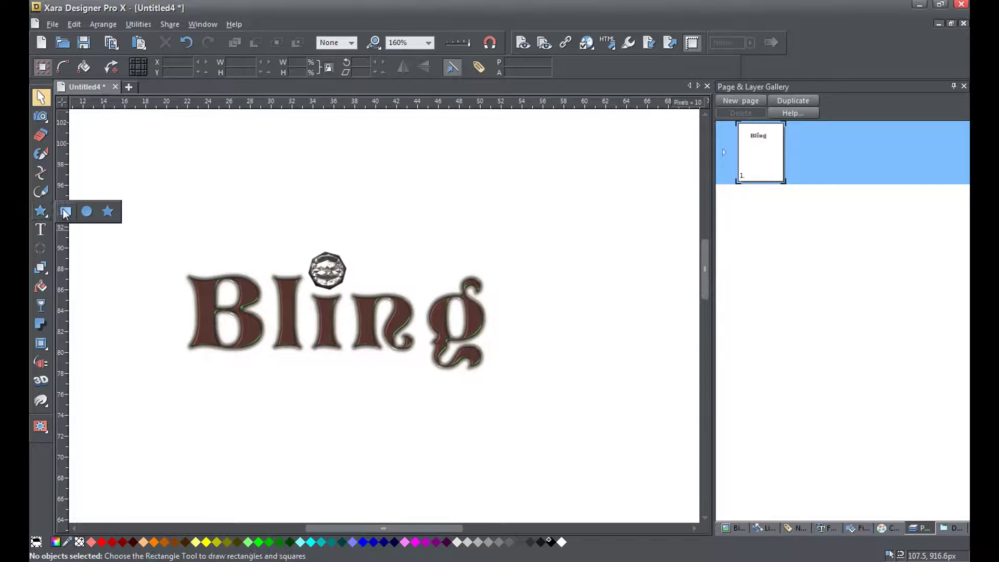
{"action": "left_click", "coordinate": [65, 213]}
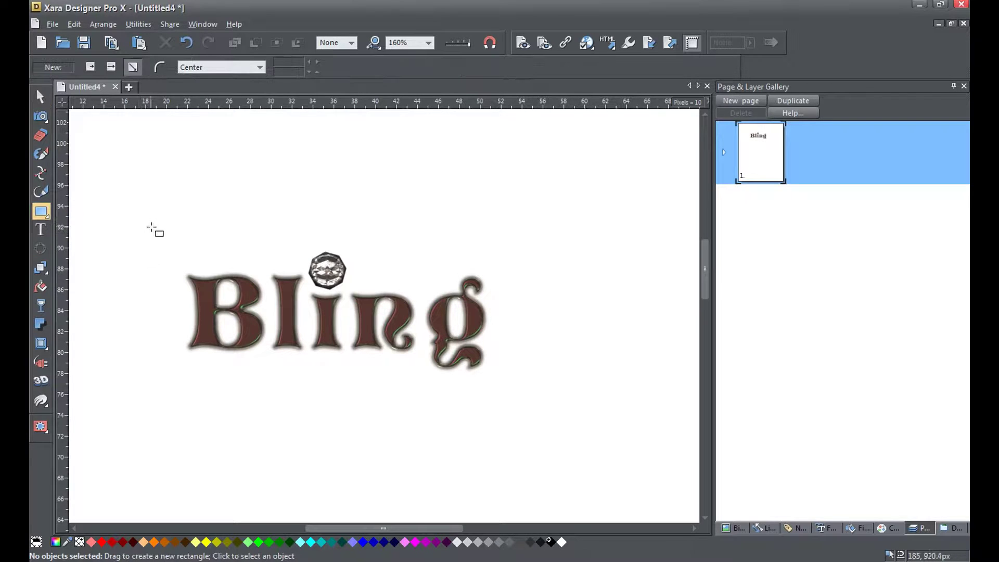
{"action": "left_click_drag", "start_coordinate": [144, 222], "coordinate": [530, 386]}
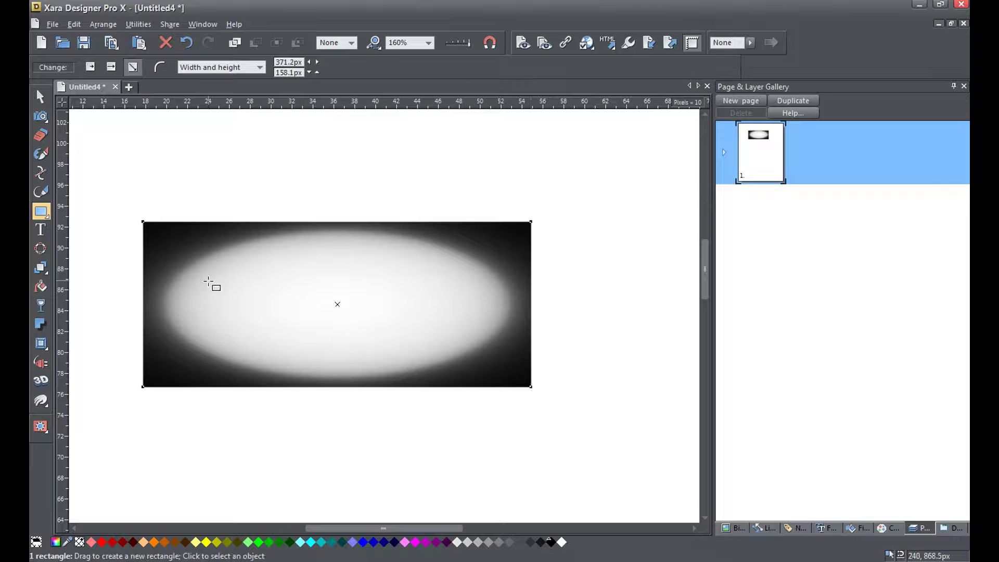
Step: Give the rectangle a repeating linear fill running diagonally from its upper-left corner to near its lower-right corner
{"action": "left_click", "coordinate": [42, 289]}
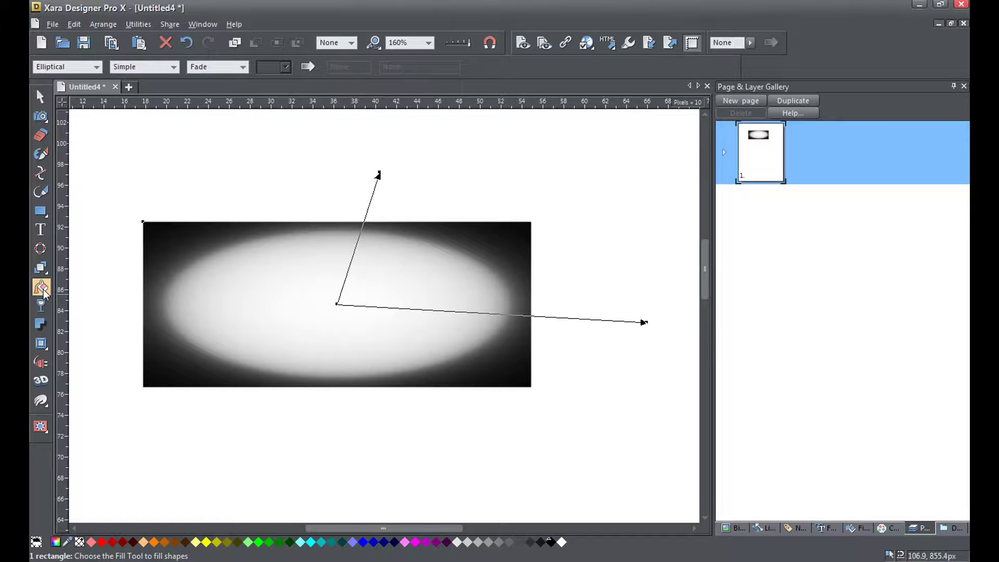
{"action": "left_click", "coordinate": [98, 67]}
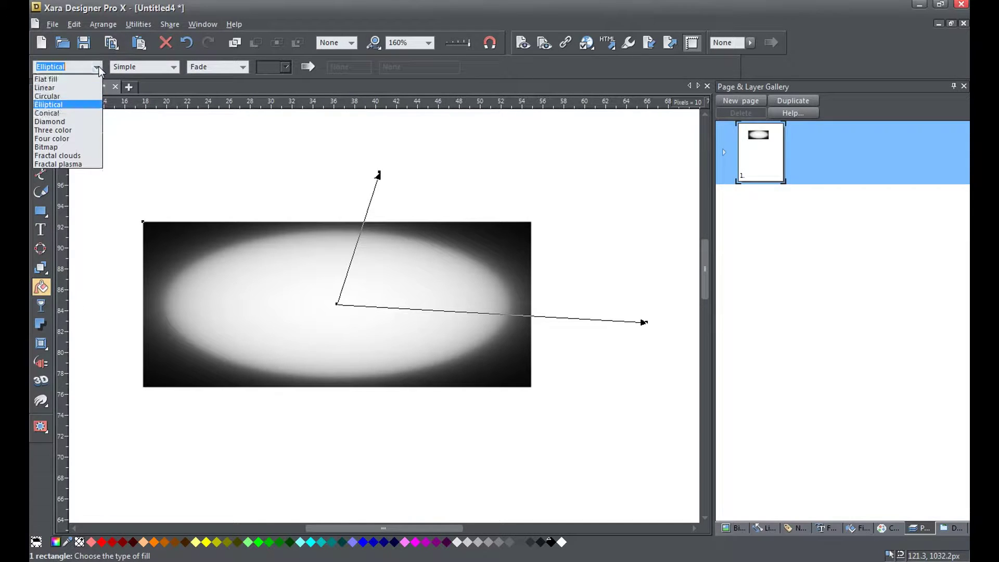
{"action": "left_click", "coordinate": [72, 88]}
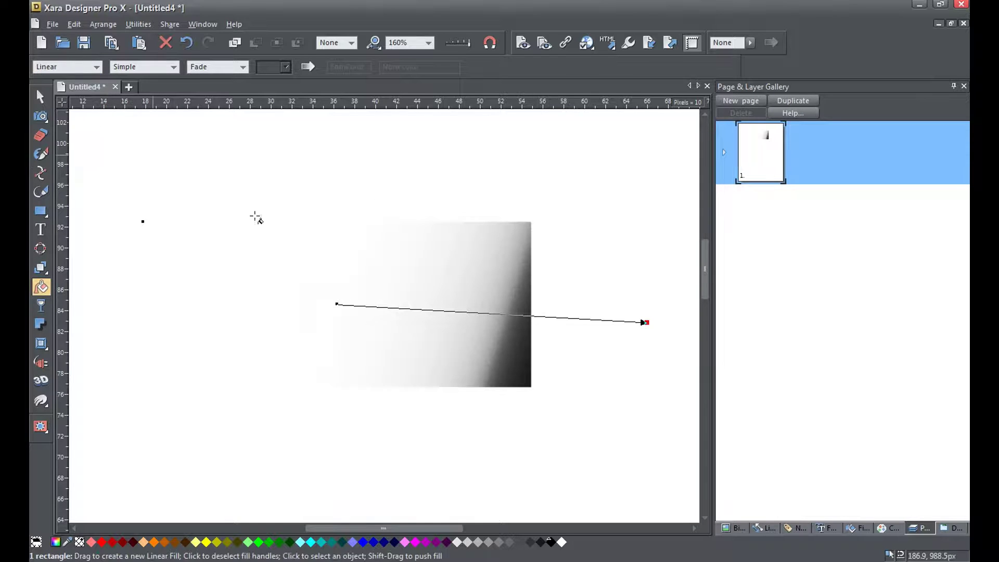
{"action": "left_click_drag", "start_coordinate": [337, 304], "coordinate": [143, 225]}
{"action": "left_click_drag", "start_coordinate": [645, 321], "coordinate": [531, 373]}
{"action": "left_click", "coordinate": [171, 67]}
{"action": "left_click", "coordinate": [169, 88]}
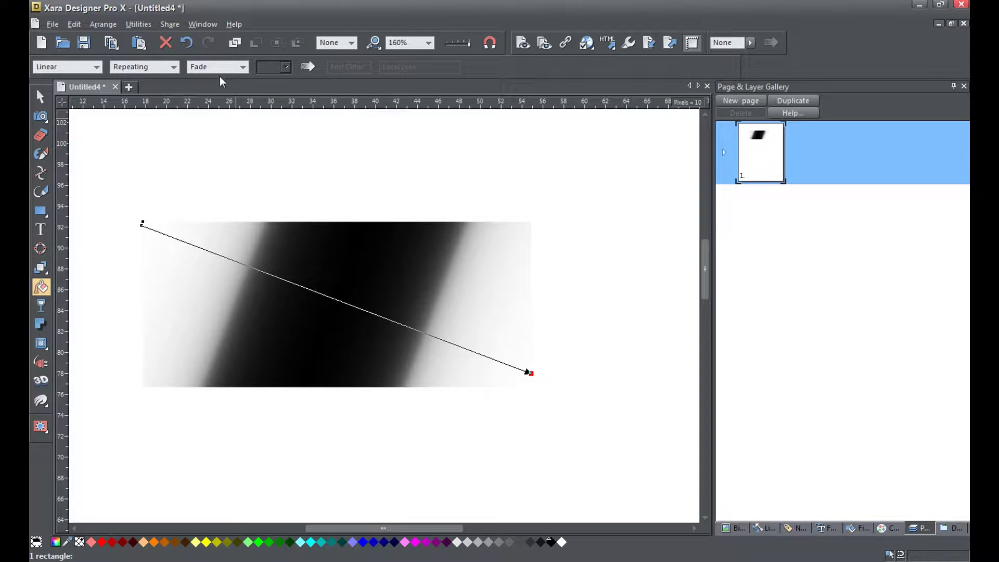
Step: Shorten the rectangle's repeating fill to about half its span, shift it slightly up and left, and set its second profile value to -0.3
{"action": "left_click", "coordinate": [311, 67]}
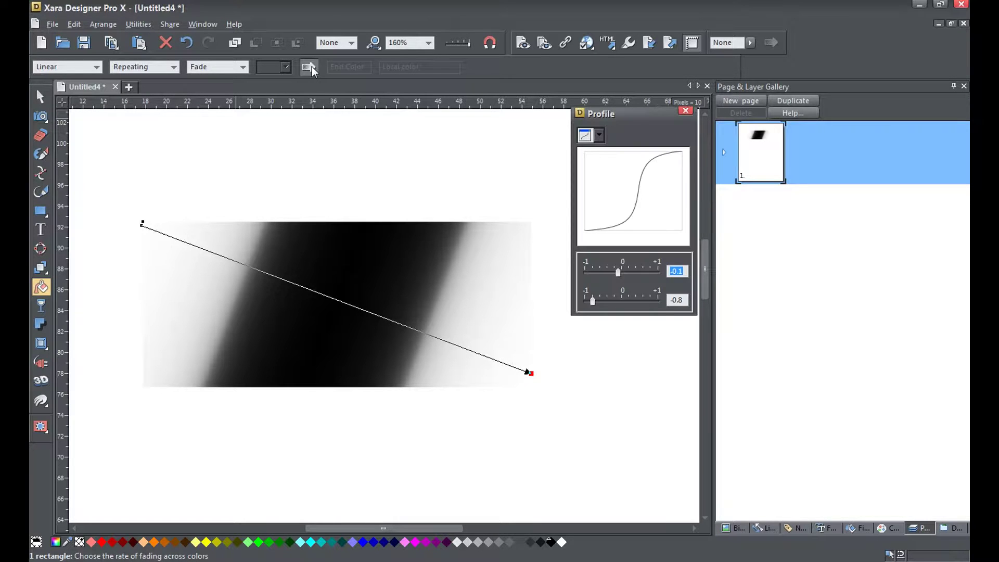
{"action": "left_click_drag", "start_coordinate": [593, 301], "coordinate": [620, 302]}
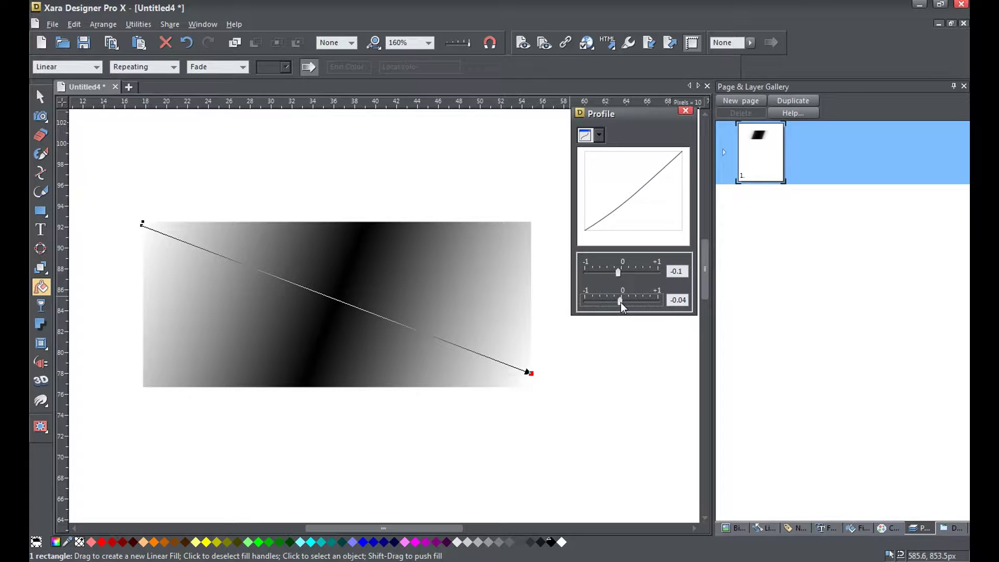
{"action": "left_click_drag", "start_coordinate": [532, 374], "coordinate": [344, 326]}
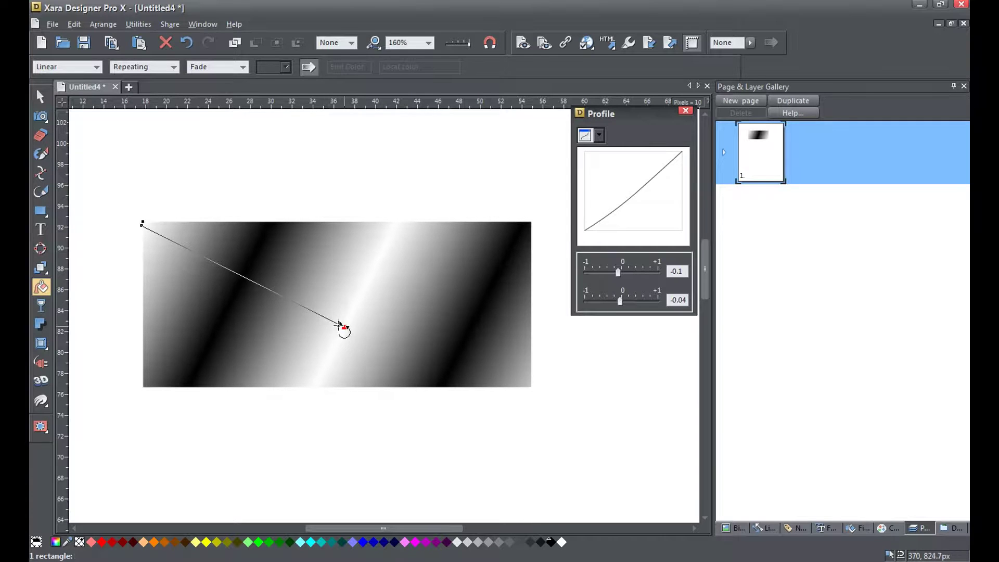
{"action": "left_click_drag", "start_coordinate": [242, 275], "coordinate": [224, 265]}
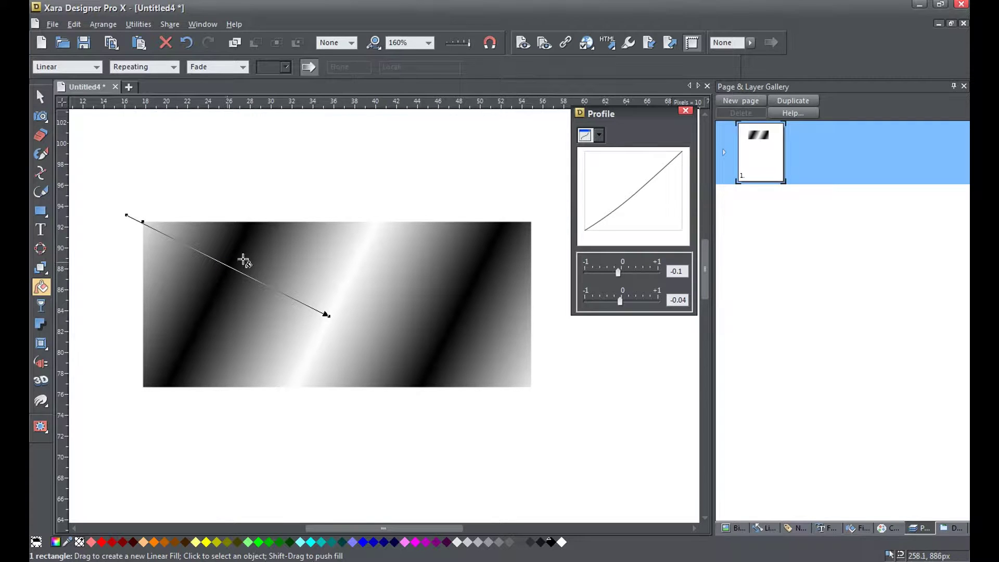
{"action": "left_click_drag", "start_coordinate": [616, 274], "coordinate": [611, 301]}
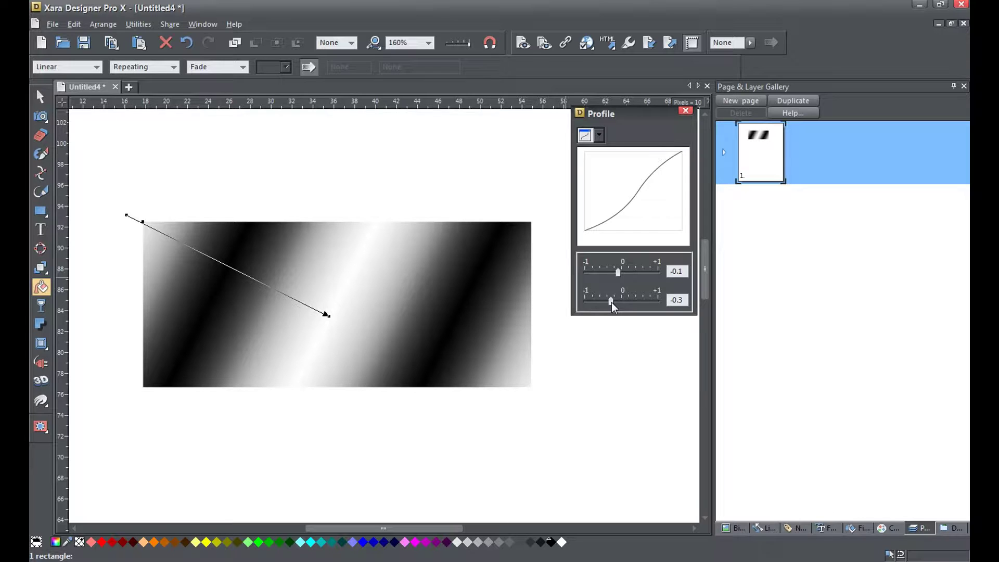
{"action": "left_click", "coordinate": [686, 111]}
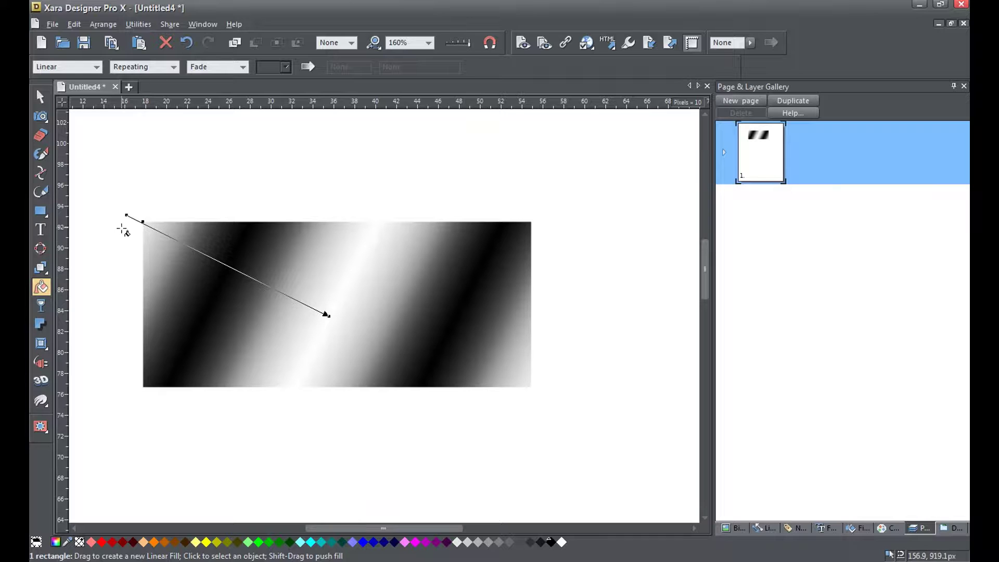
Step: Set the fill's start colour to bright blue 0084ff
{"action": "left_click", "coordinate": [126, 214]}
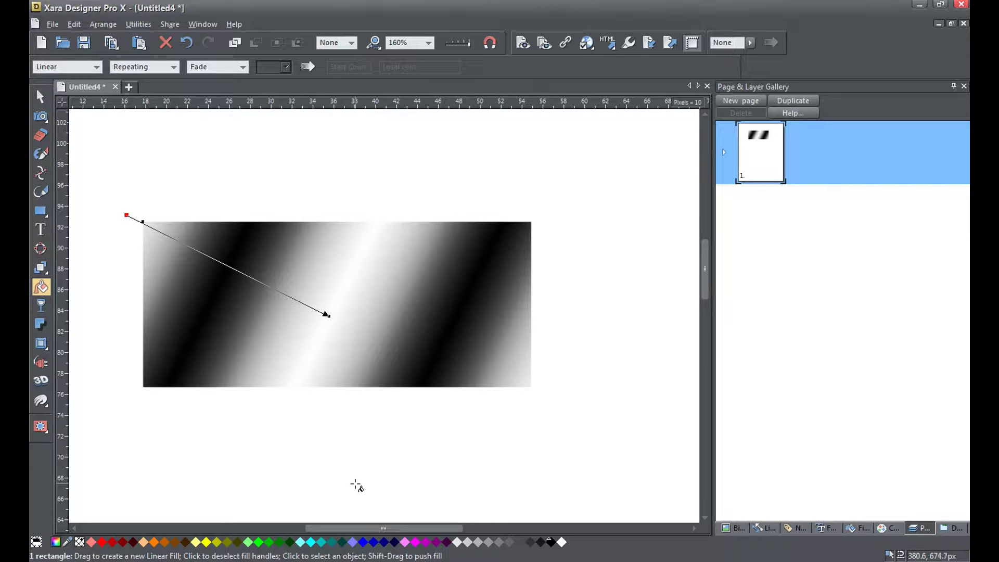
{"action": "left_click", "coordinate": [364, 542]}
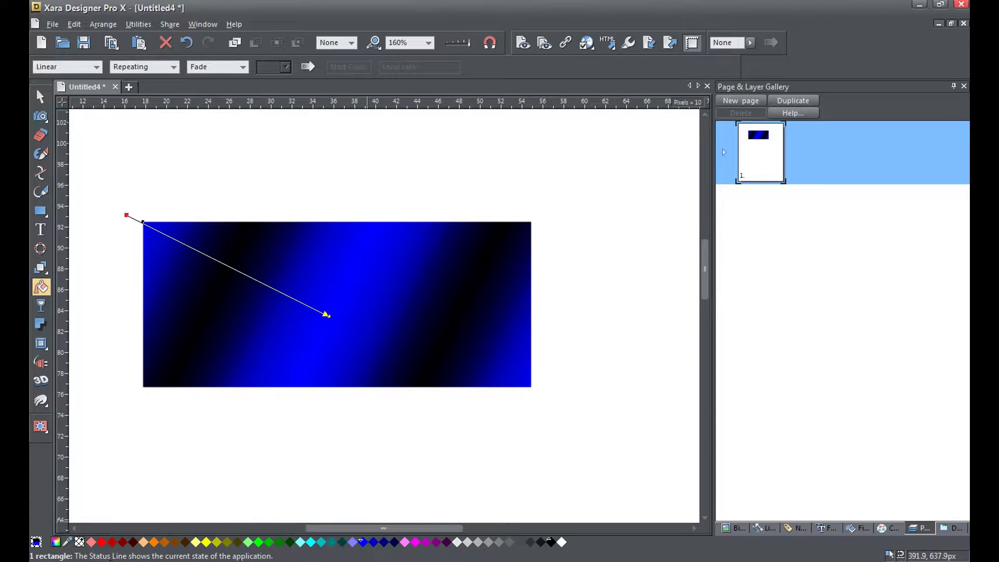
{"action": "left_click", "coordinate": [58, 543]}
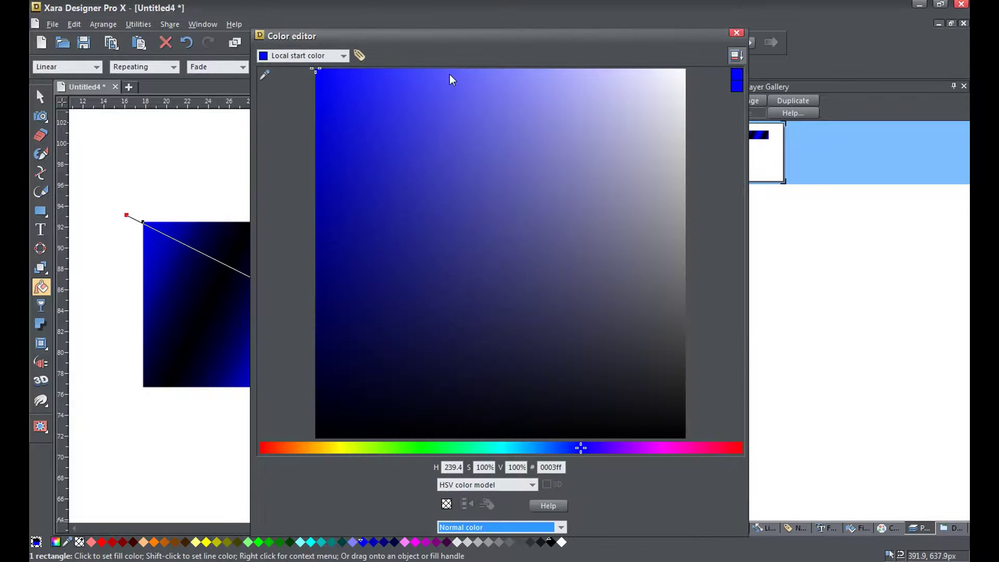
{"action": "left_click_drag", "start_coordinate": [422, 34], "coordinate": [557, 68]}
{"action": "left_click", "coordinate": [588, 36]}
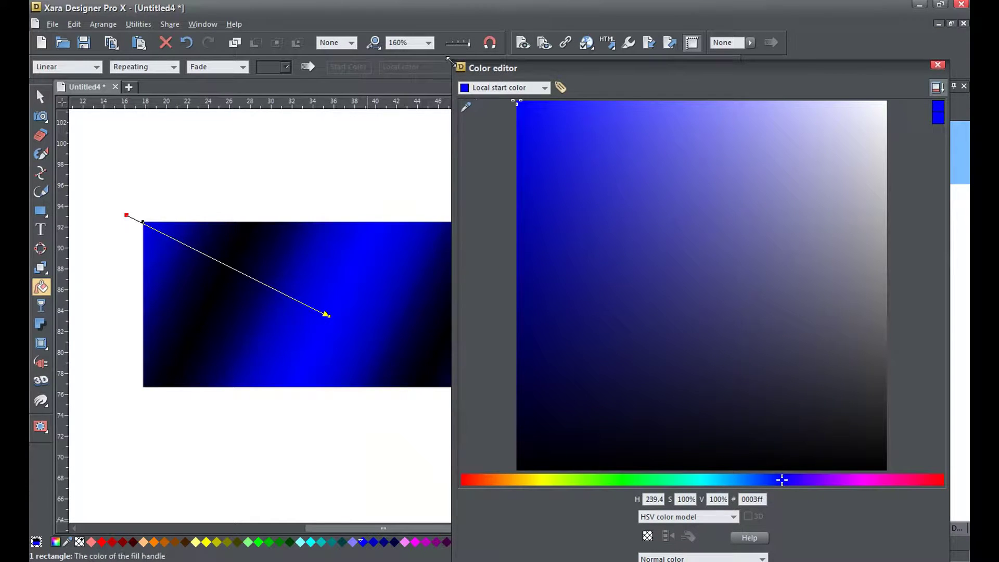
{"action": "left_click_drag", "start_coordinate": [450, 61], "coordinate": [461, 80]}
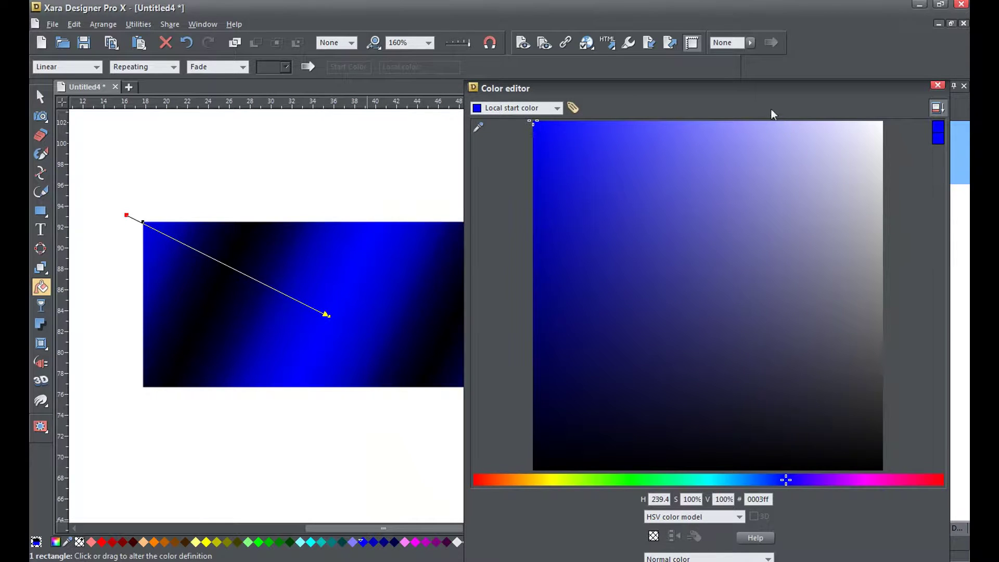
{"action": "double_click", "coordinate": [753, 85]}
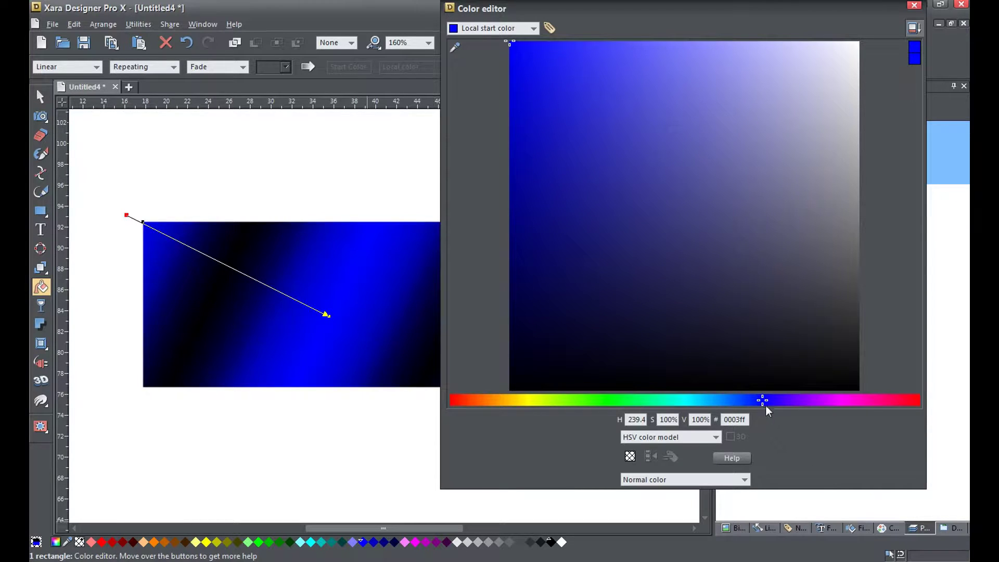
{"action": "left_click_drag", "start_coordinate": [755, 399], "coordinate": [723, 400]}
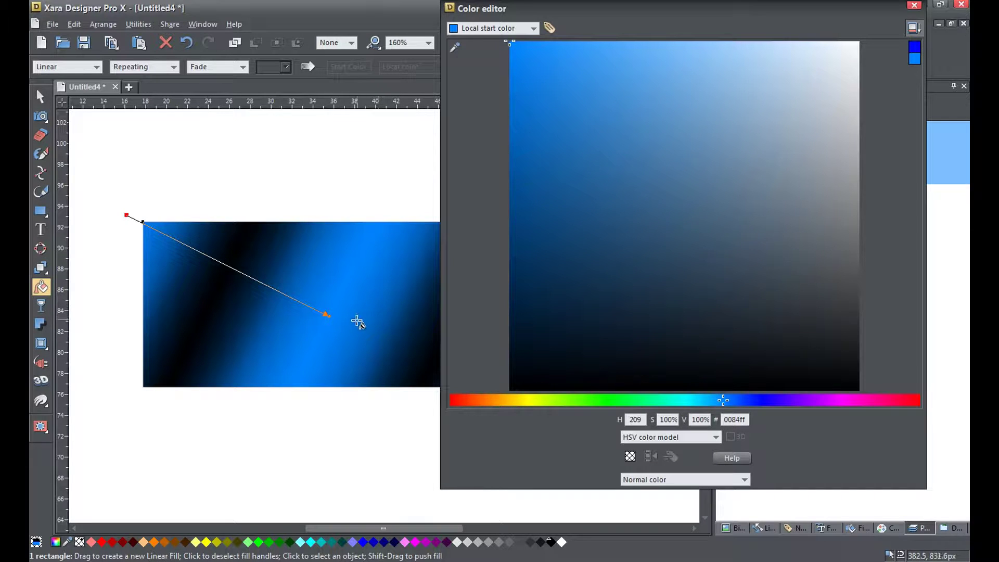
Step: Set the fill's end colour to dark blue 090558
{"action": "left_click", "coordinate": [328, 316]}
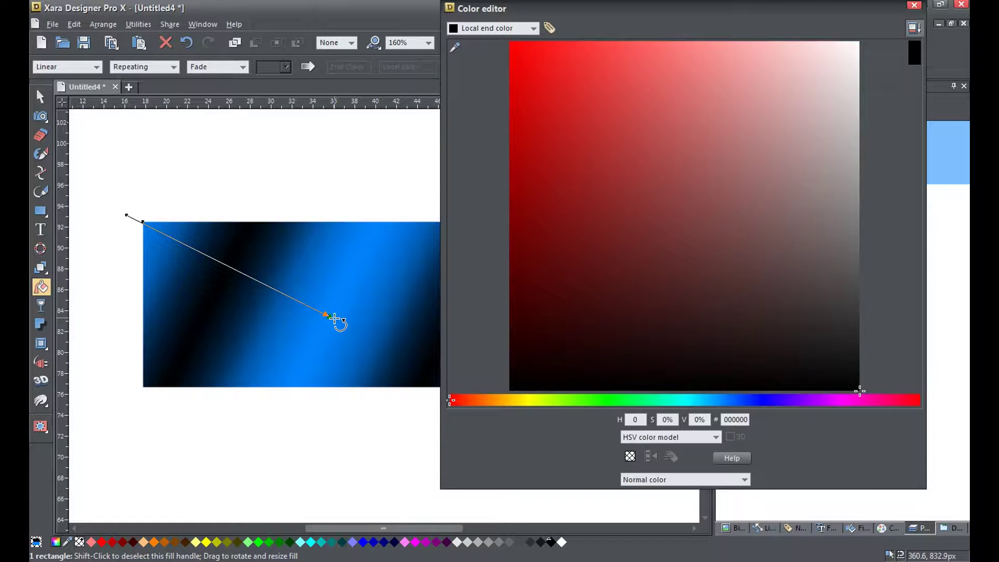
{"action": "left_click_drag", "start_coordinate": [452, 402], "coordinate": [772, 401]}
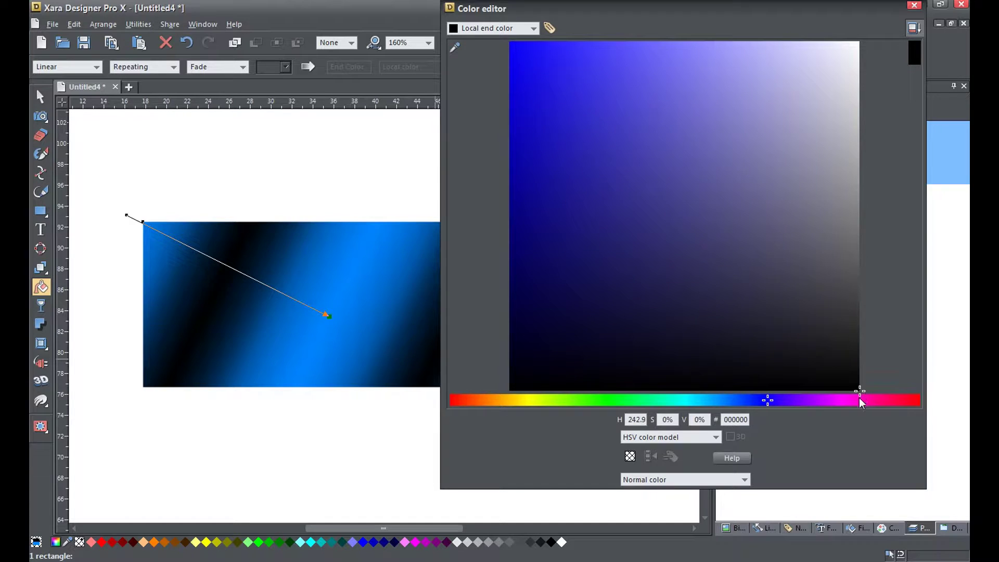
{"action": "left_click", "coordinate": [755, 226]}
{"action": "left_click_drag", "start_coordinate": [754, 226], "coordinate": [532, 270]}
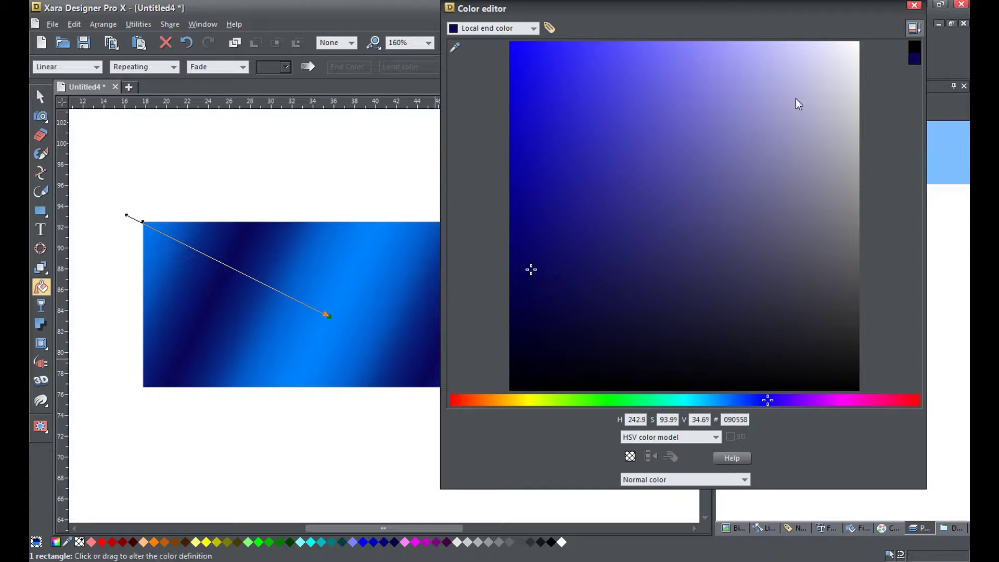
{"action": "left_click", "coordinate": [915, 6]}
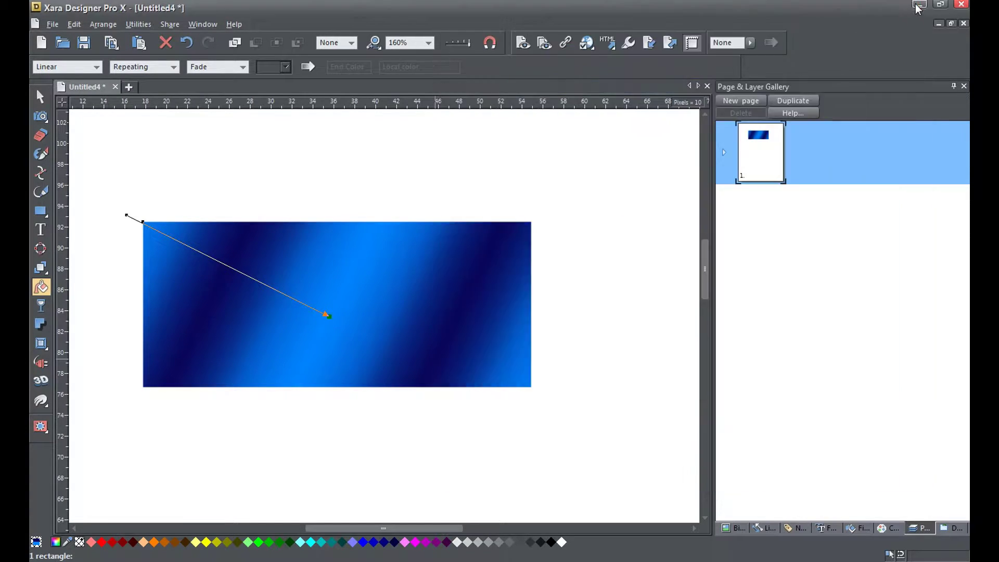
Step: Send the rectangle behind the lettering and gemstone, and move it to about X 181.3 px, Y 764.1 px
{"action": "left_click", "coordinate": [42, 116]}
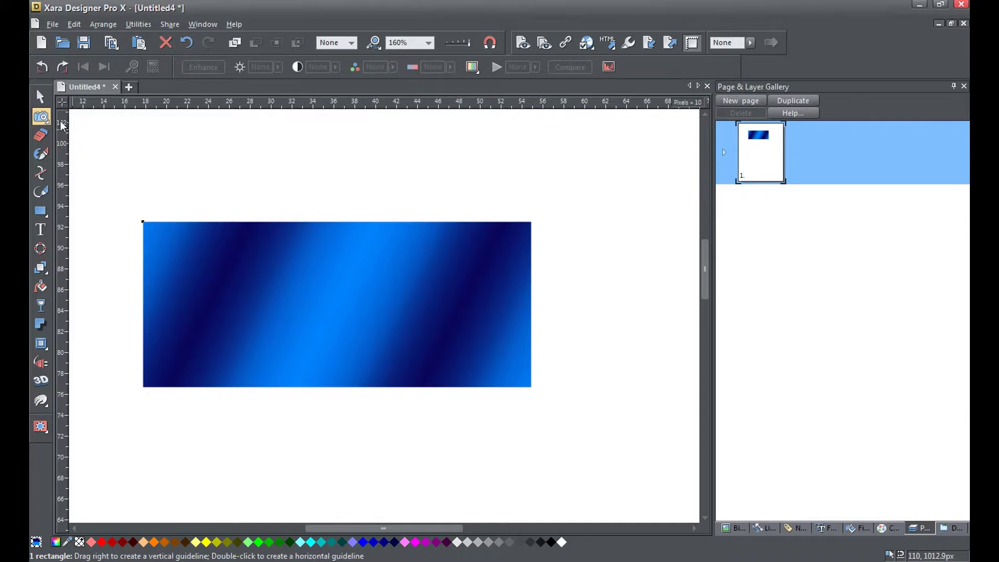
{"action": "left_click", "coordinate": [41, 97]}
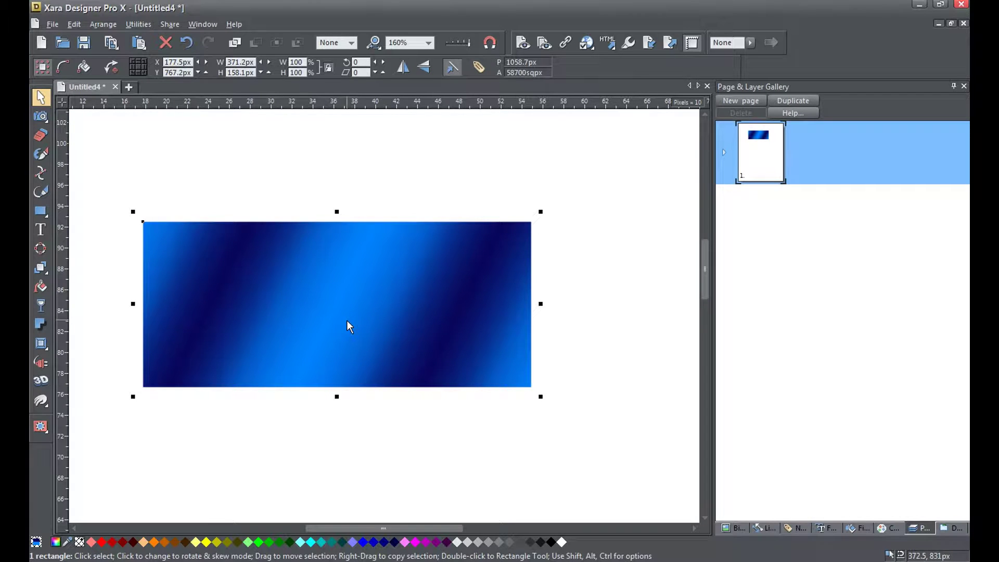
{"action": "key", "text": "ctrl+shift+b"}
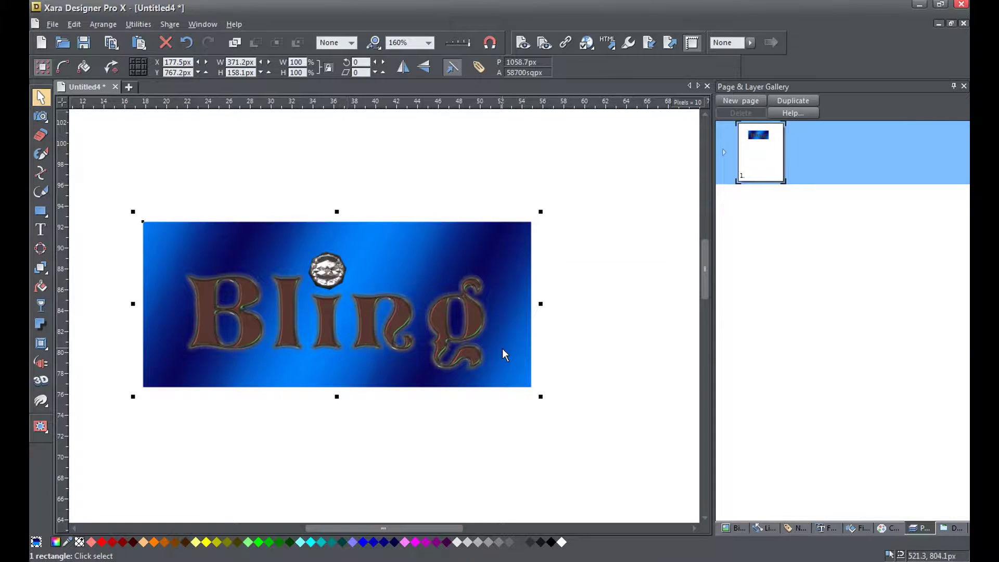
{"action": "left_click_drag", "start_coordinate": [502, 349], "coordinate": [507, 352]}
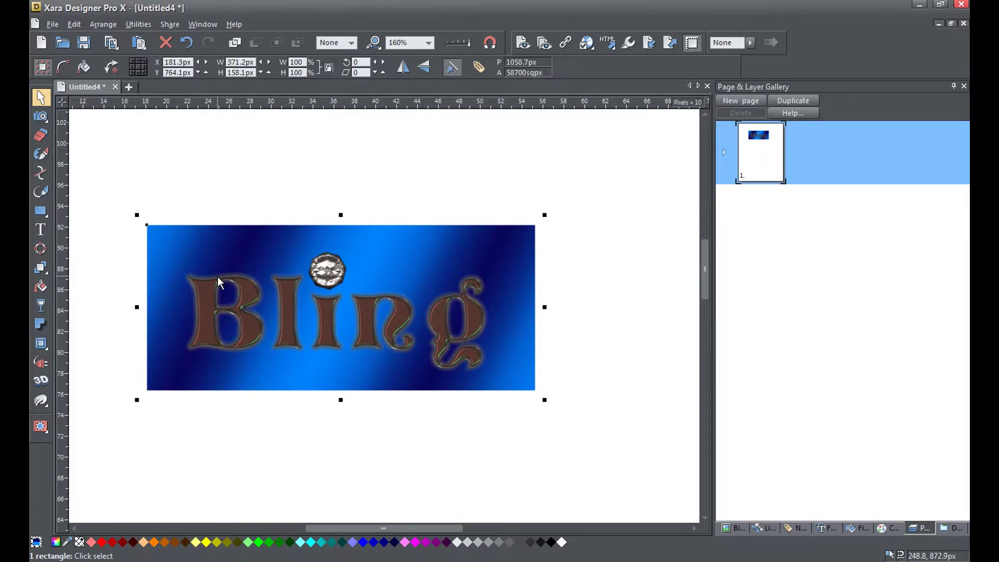
Step: Apply wall shadows with 19% transparency to the "Bling" lettering and the gemstone together
{"action": "left_click", "coordinate": [91, 265]}
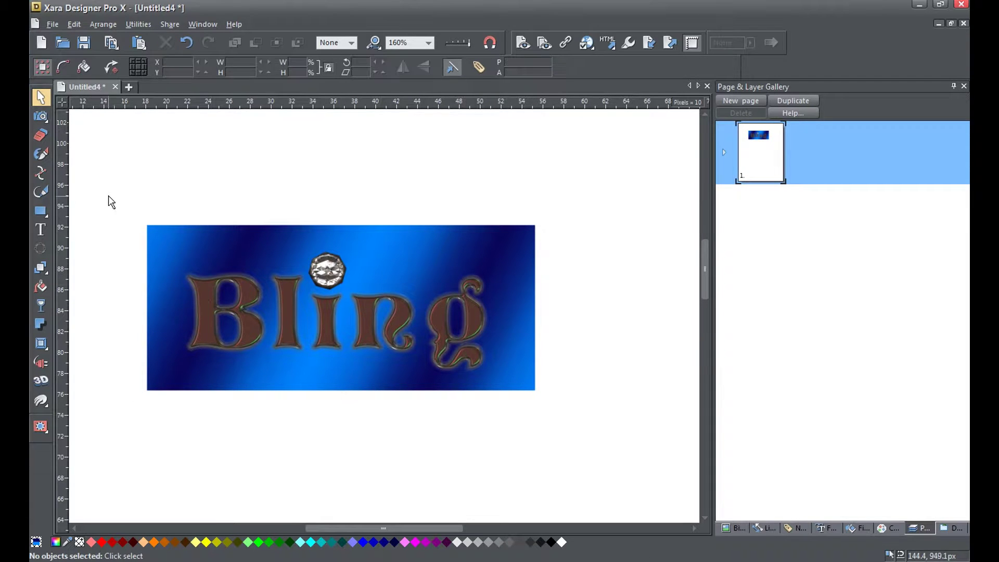
{"action": "left_click_drag", "start_coordinate": [108, 195], "coordinate": [523, 413]}
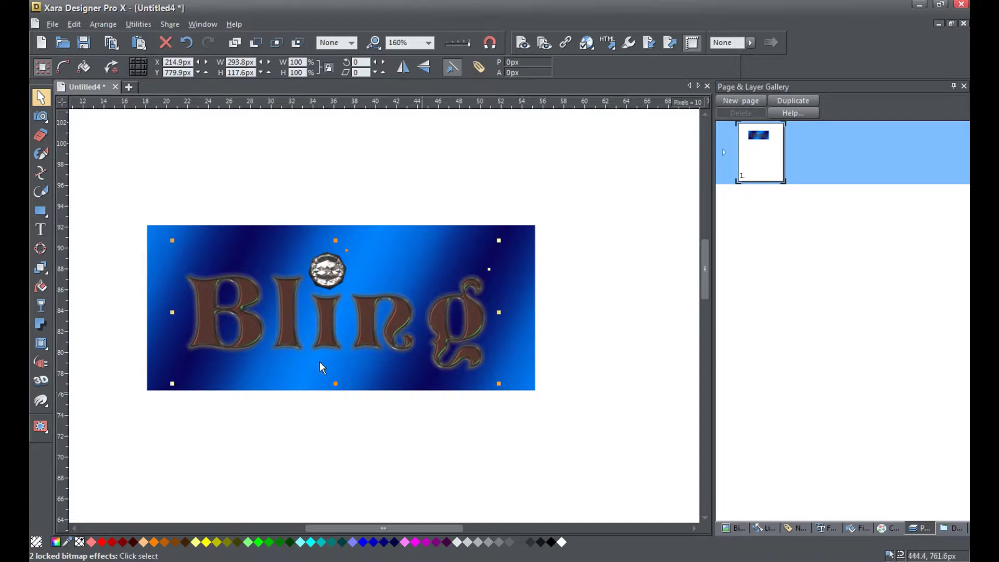
{"action": "left_click", "coordinate": [41, 324]}
{"action": "mouse_move", "coordinate": [42, 330]}
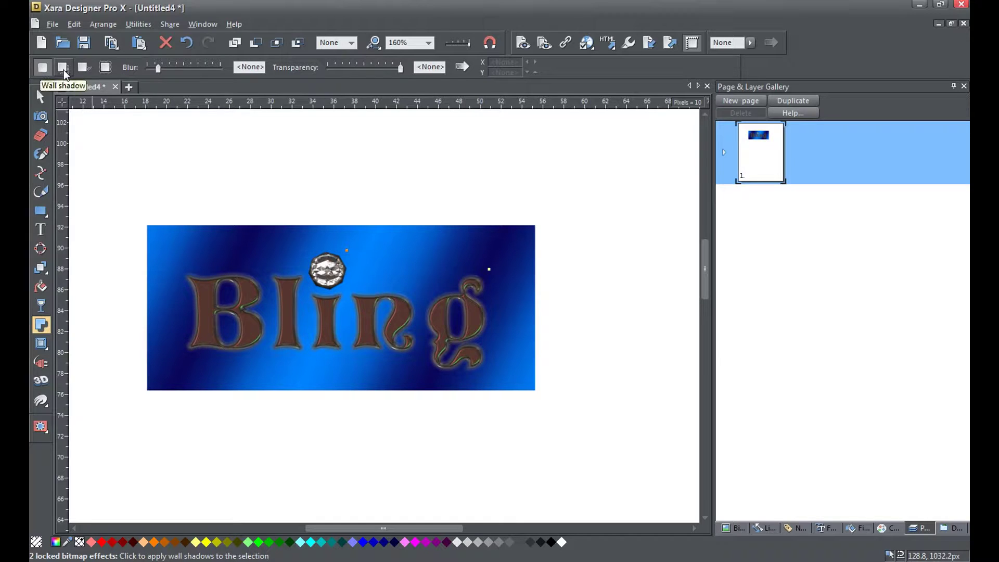
{"action": "left_click", "coordinate": [62, 68]}
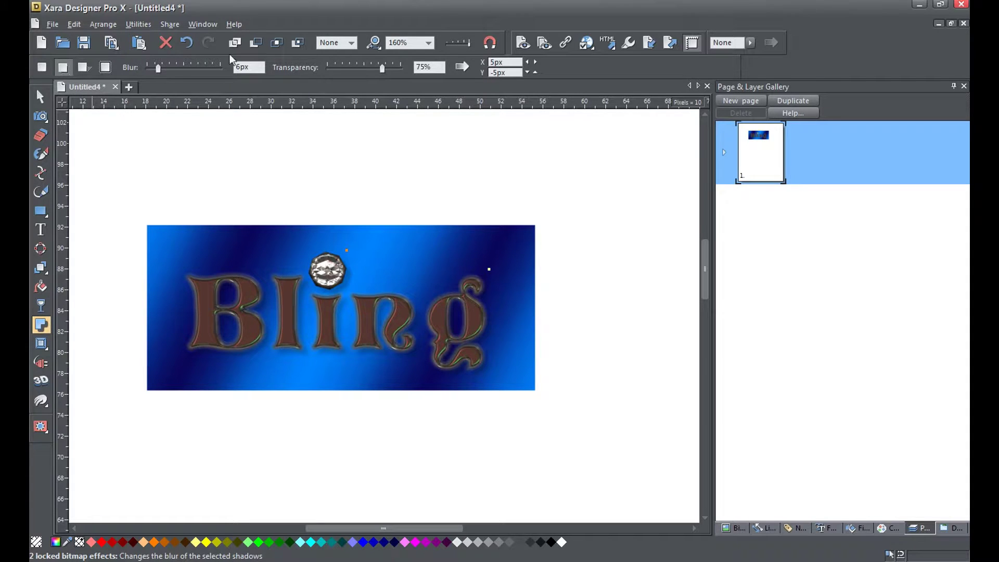
{"action": "left_click_drag", "start_coordinate": [383, 69], "coordinate": [342, 72]}
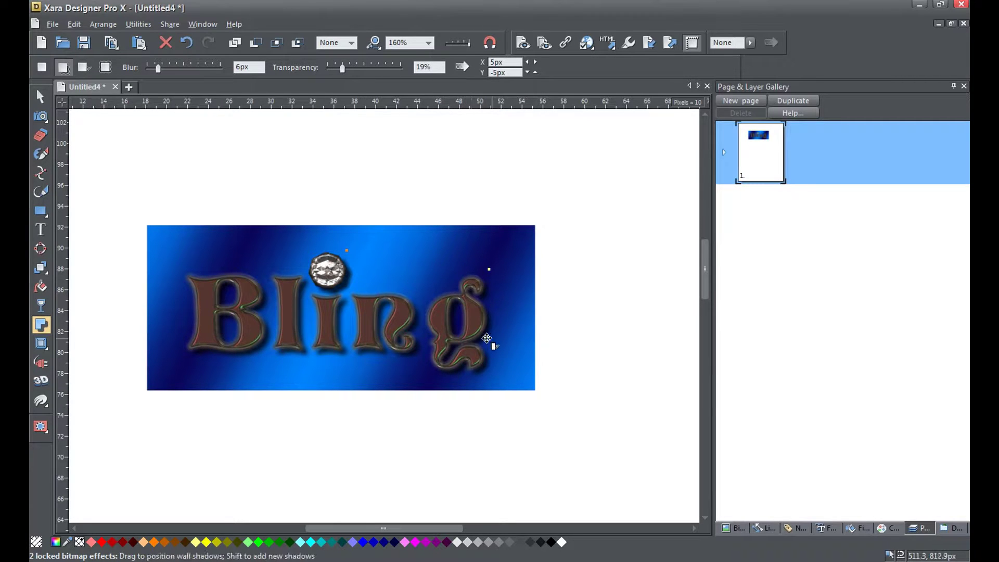
Step: Offset the shadows to about X -1.3 px, Y -5 px with a 6 px blur, and deselect the lettering and gemstone
{"action": "left_click_drag", "start_coordinate": [484, 337], "coordinate": [475, 332]}
{"action": "left_click_drag", "start_coordinate": [475, 332], "coordinate": [478, 337]}
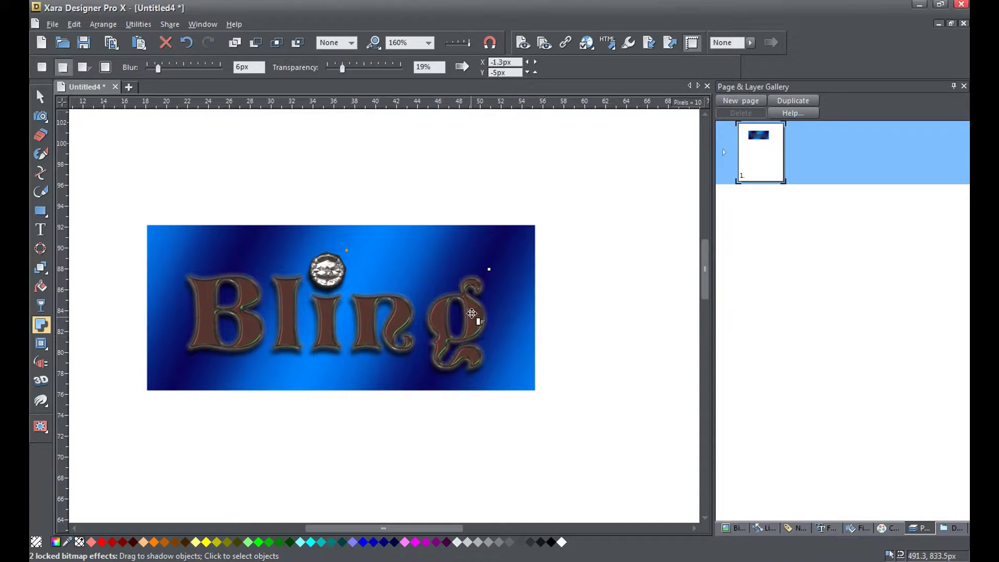
{"action": "mouse_move", "coordinate": [155, 65]}
{"action": "left_mouse_down"}
{"action": "mouse_move", "coordinate": [187, 69]}
{"action": "mouse_move", "coordinate": [158, 71]}
{"action": "left_mouse_up"}
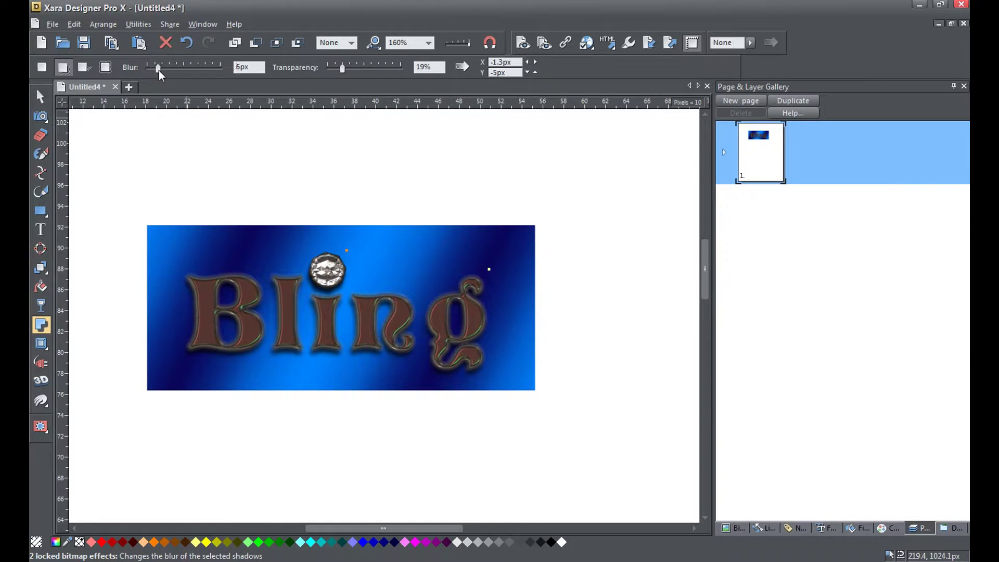
{"action": "left_click", "coordinate": [42, 98]}
{"action": "left_click", "coordinate": [130, 171]}
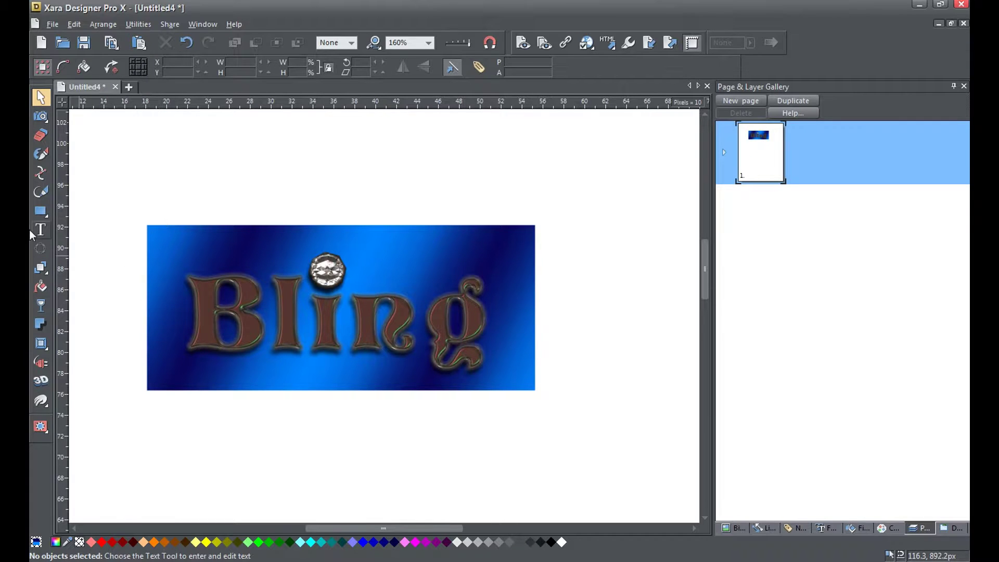
Step: Draw an eight-pointed QuickShape star about 117 px across on the pasteboard beside the page
{"action": "mouse_move", "coordinate": [40, 215]}
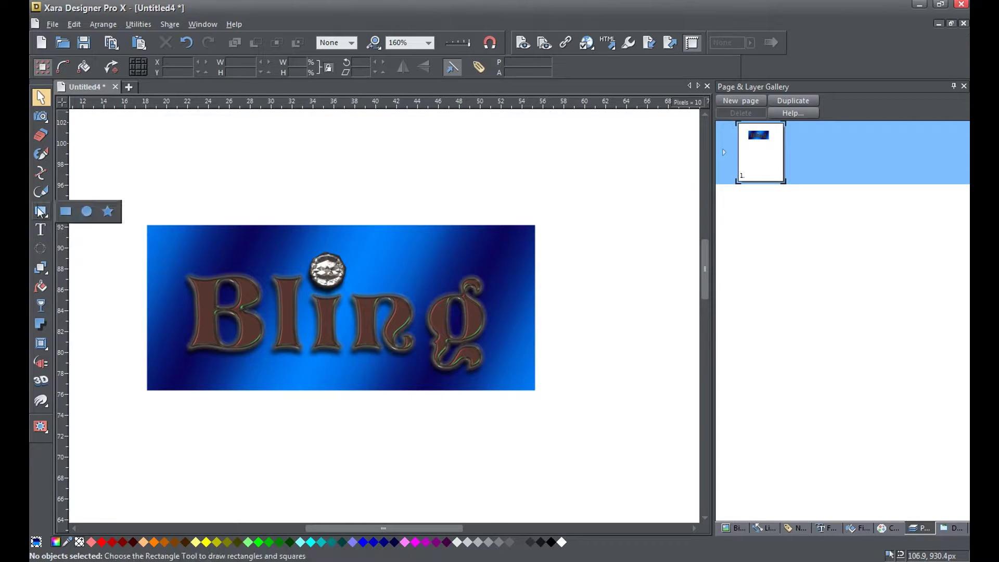
{"action": "left_click", "coordinate": [109, 212]}
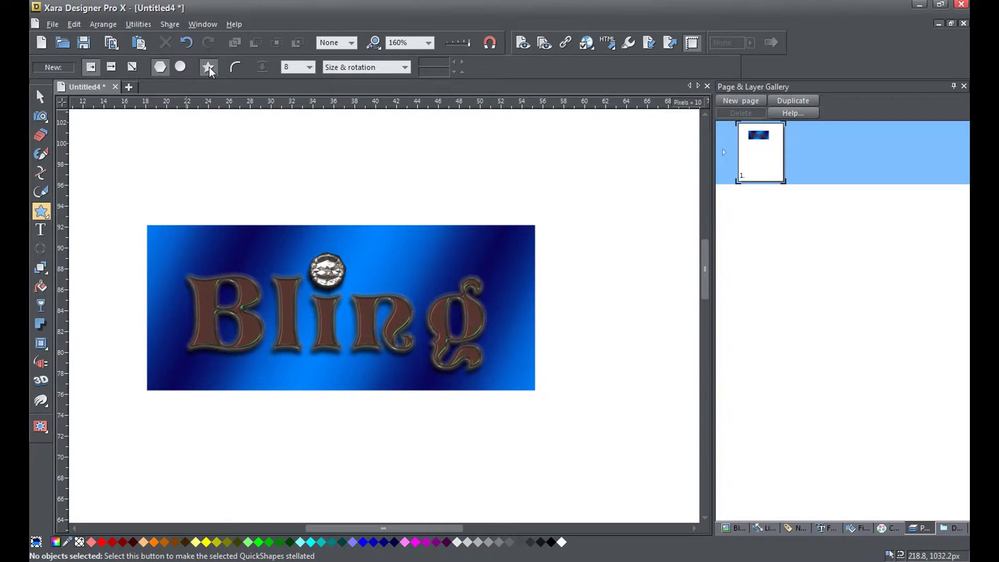
{"action": "left_click_drag", "start_coordinate": [98, 198], "coordinate": [413, 219]}
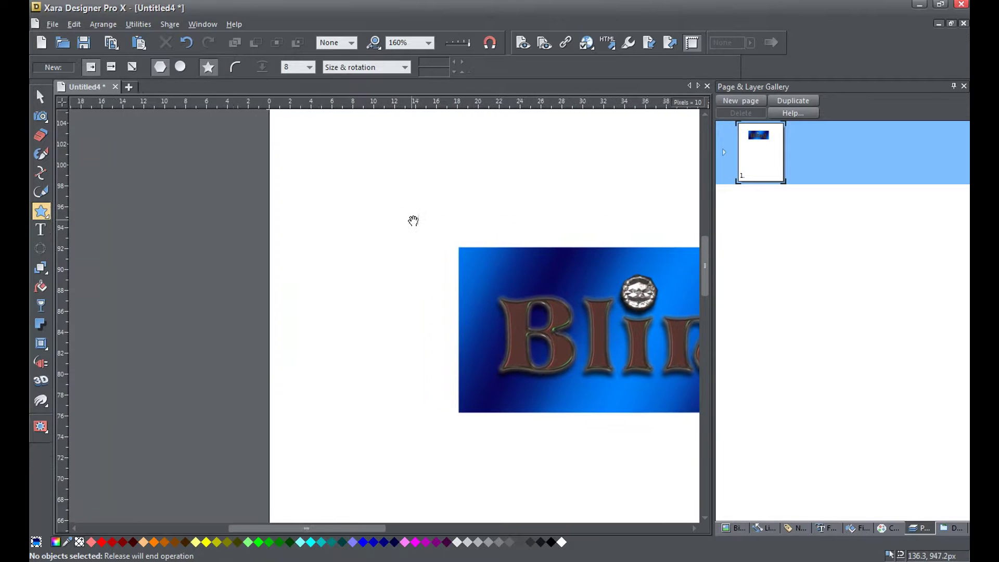
{"action": "left_click_drag", "start_coordinate": [156, 297], "coordinate": [264, 288]}
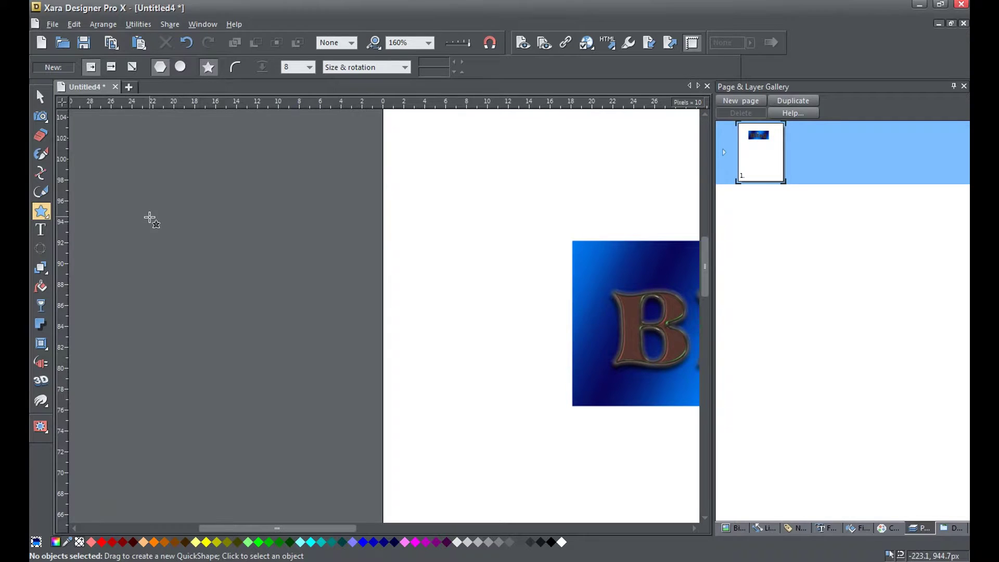
{"action": "left_click_drag", "start_coordinate": [142, 194], "coordinate": [181, 240]}
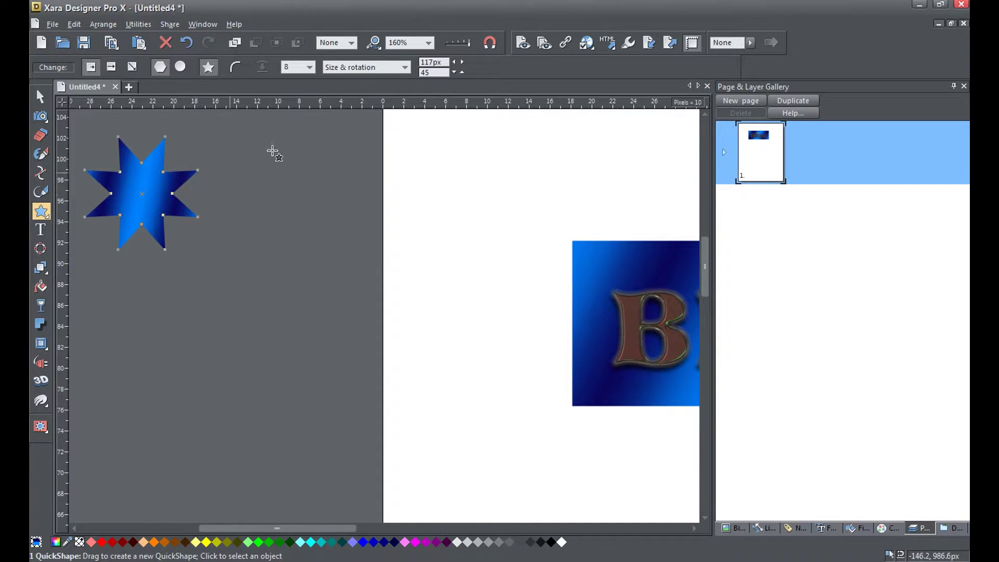
Step: Change the star to five points and pull its inner points in to a stellation radius of about 5.9 px for thin spikes
{"action": "left_click", "coordinate": [311, 69]}
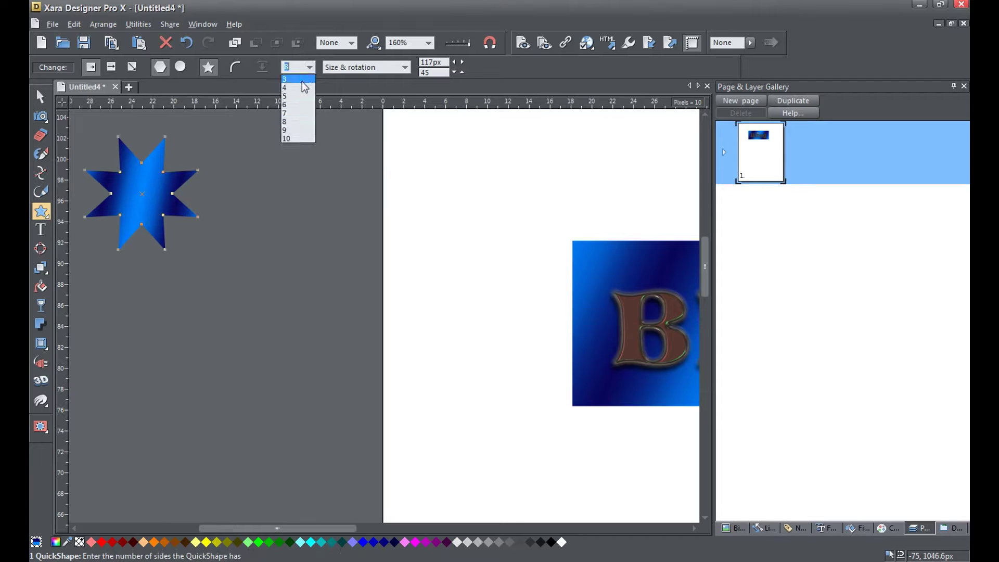
{"action": "left_click", "coordinate": [302, 95]}
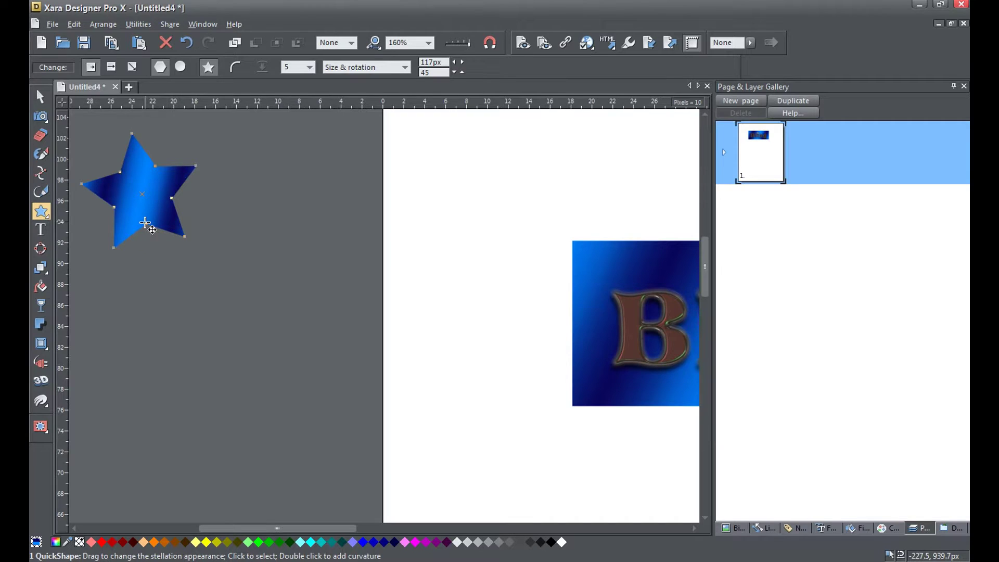
{"action": "left_click_drag", "start_coordinate": [148, 223], "coordinate": [146, 202]}
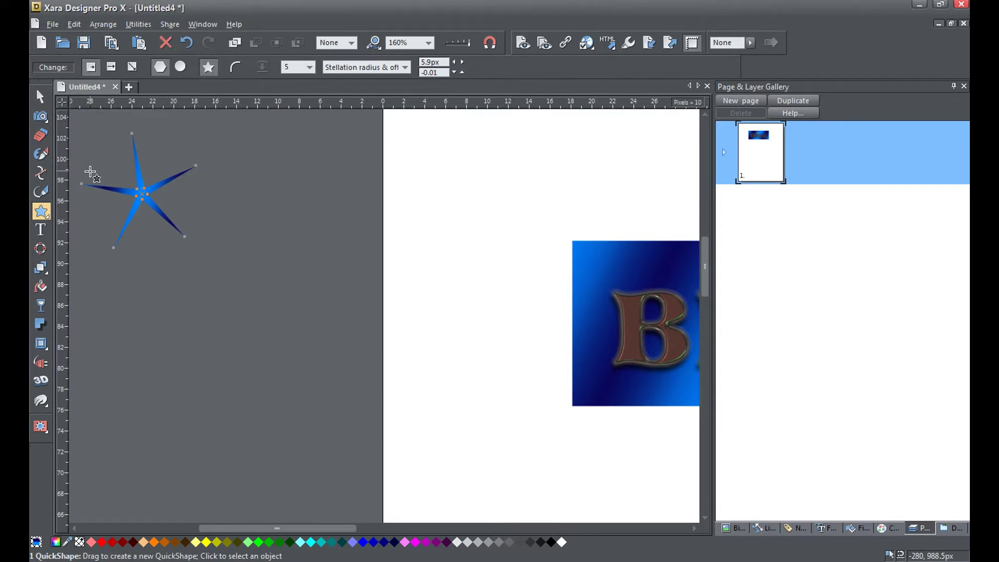
Step: Fill the thin star with flat white, move it about 95 px closer to the page, and deselect it
{"action": "left_click", "coordinate": [40, 285]}
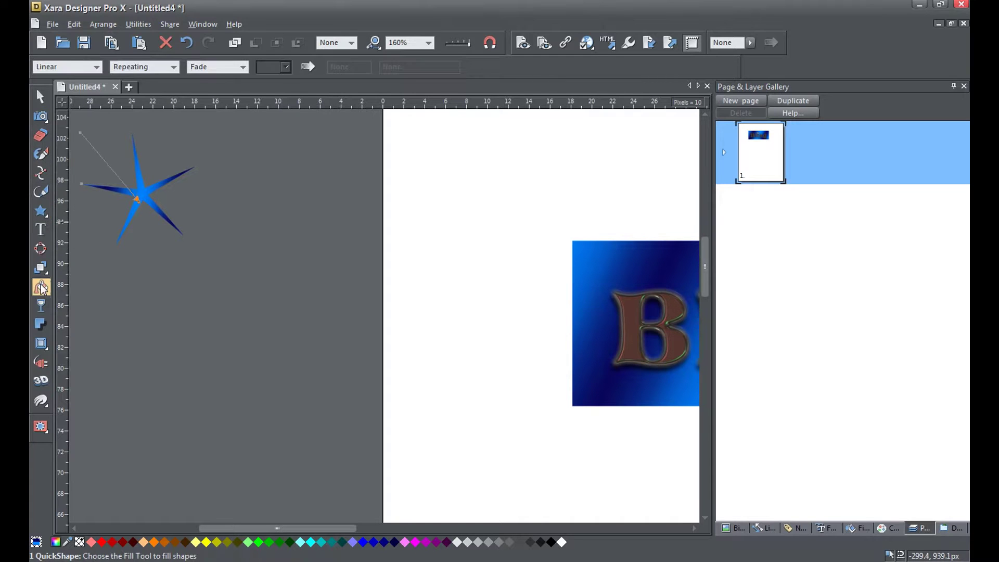
{"action": "left_click", "coordinate": [562, 542]}
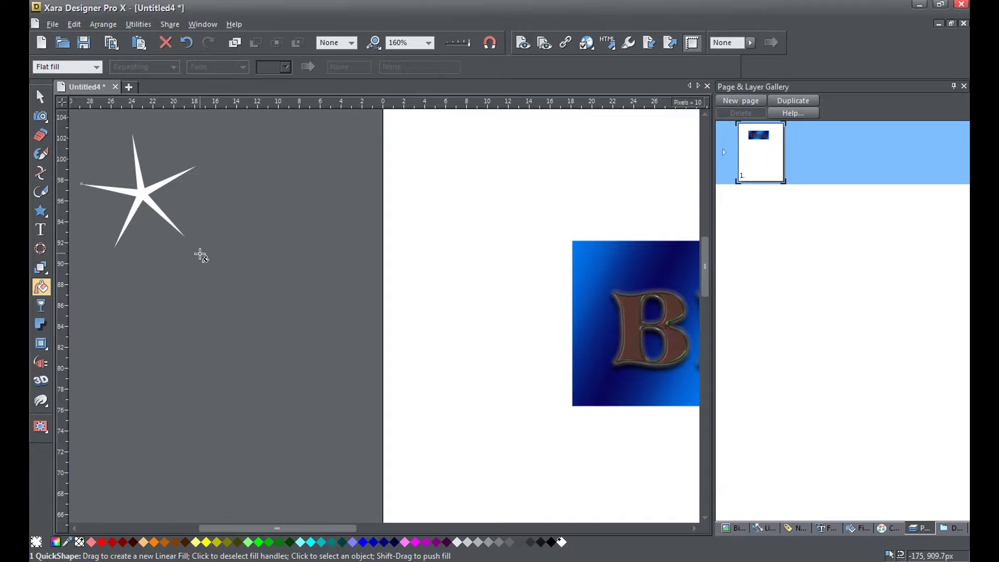
{"action": "left_click", "coordinate": [41, 97]}
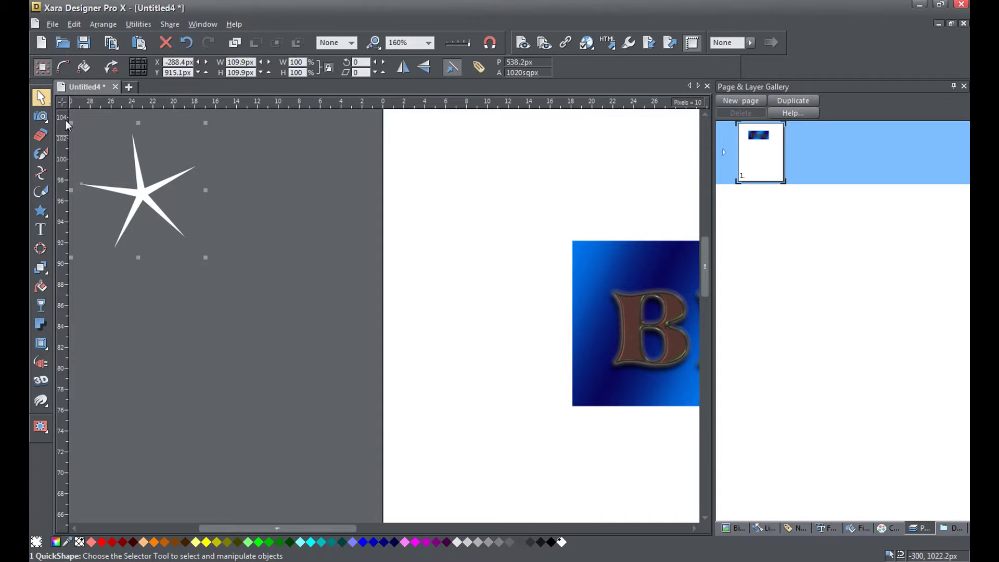
{"action": "left_click_drag", "start_coordinate": [151, 200], "coordinate": [244, 204]}
{"action": "left_click", "coordinate": [142, 321]}
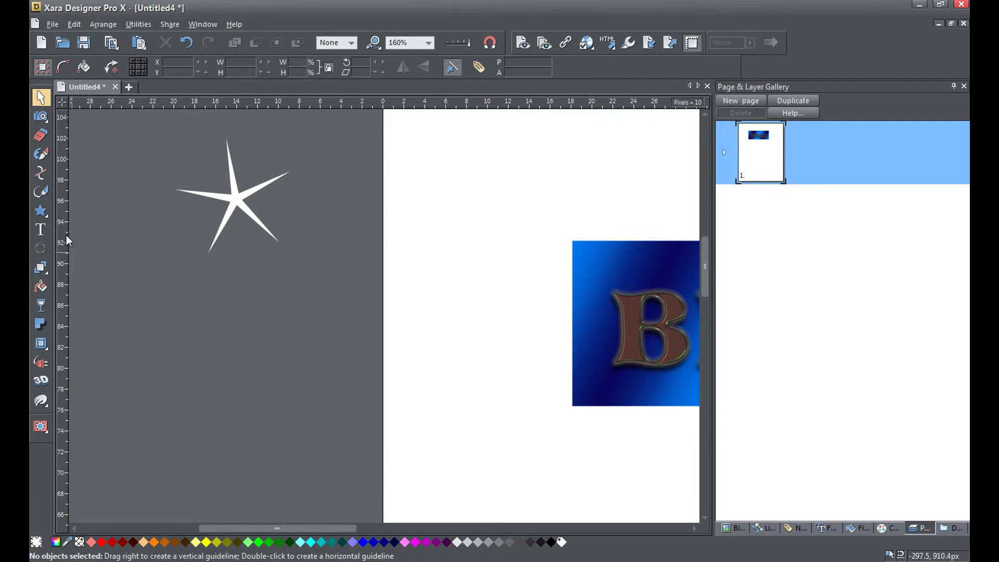
Step: Draw a white circle about 79 px across on the pasteboard and place it just below the star
{"action": "mouse_move", "coordinate": [41, 210]}
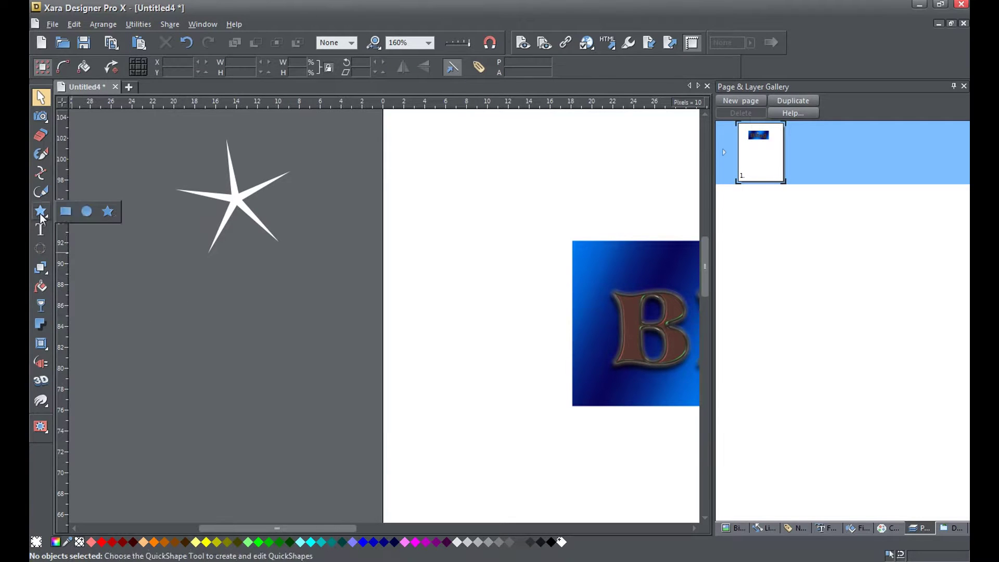
{"action": "left_click", "coordinate": [84, 211]}
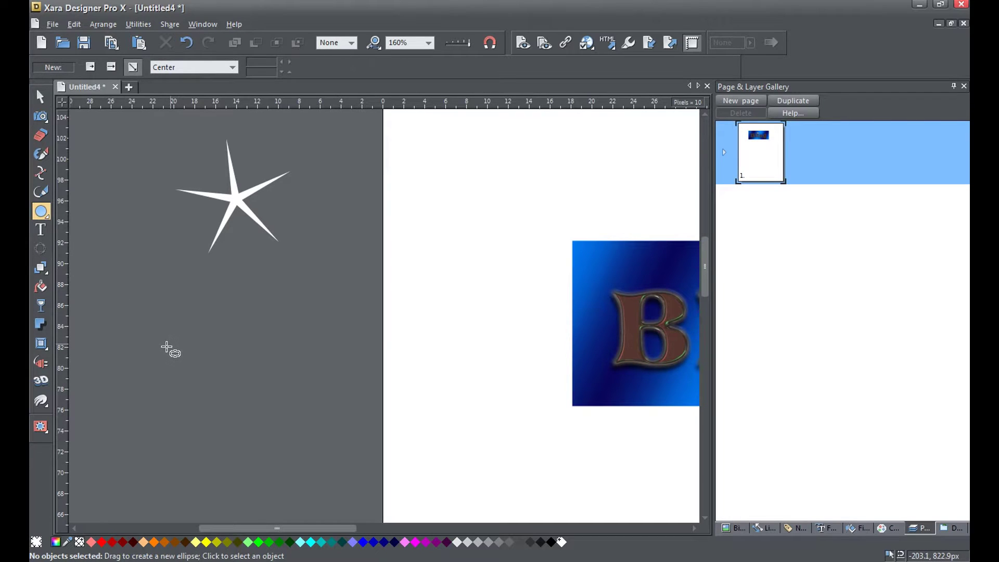
{"action": "left_click_drag", "start_coordinate": [151, 326], "coordinate": [232, 406]}
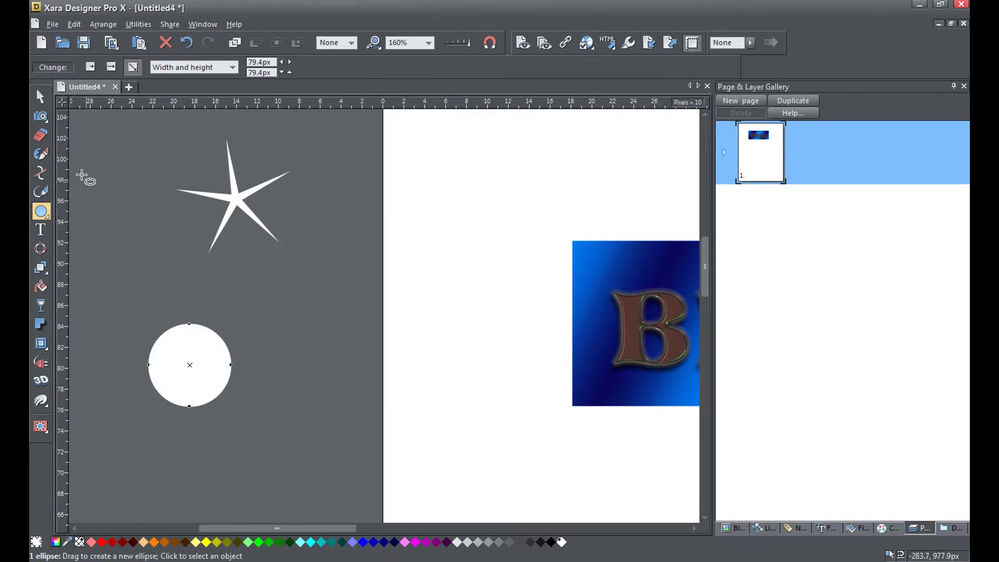
{"action": "left_click", "coordinate": [40, 97]}
{"action": "left_click_drag", "start_coordinate": [190, 364], "coordinate": [243, 314]}
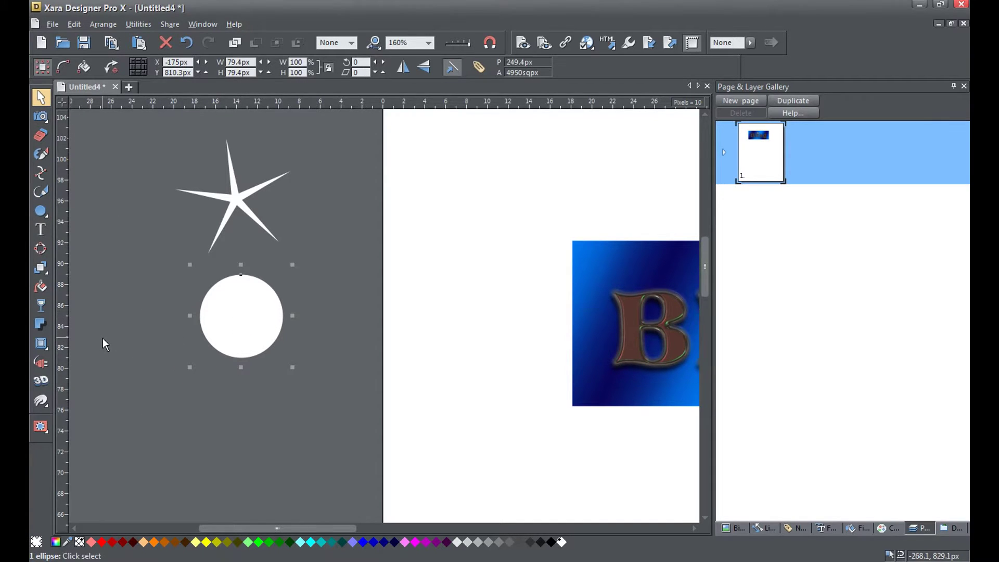
Step: Apply a circular transparency to the white circle, fading from its opaque centre to 100% at the edge
{"action": "left_click", "coordinate": [40, 305]}
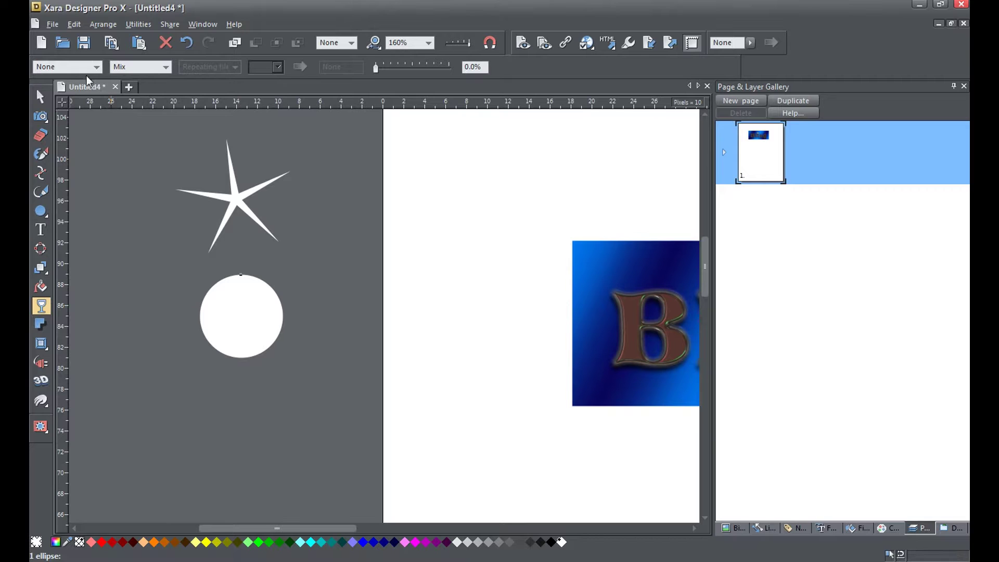
{"action": "left_click", "coordinate": [97, 66]}
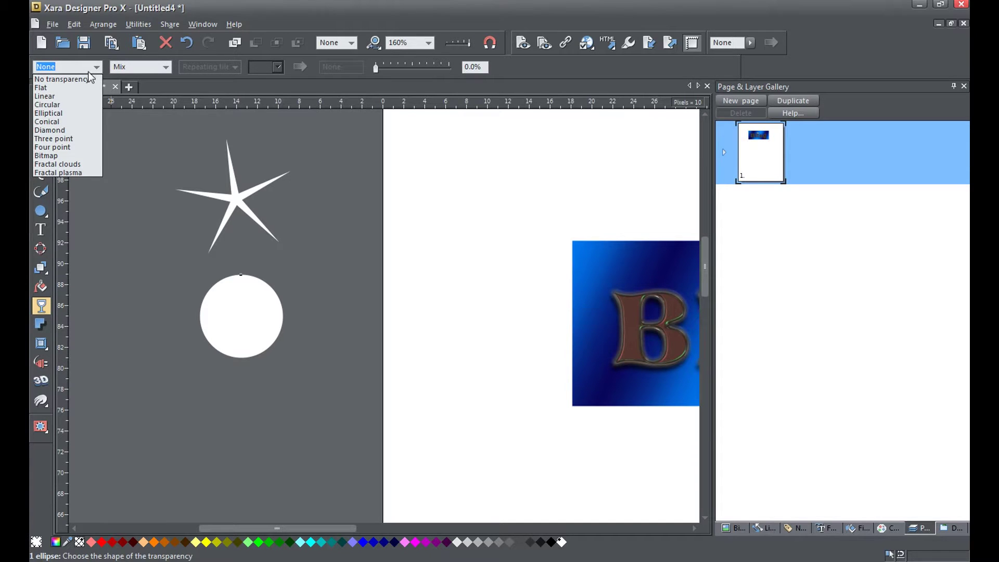
{"action": "left_click", "coordinate": [73, 105]}
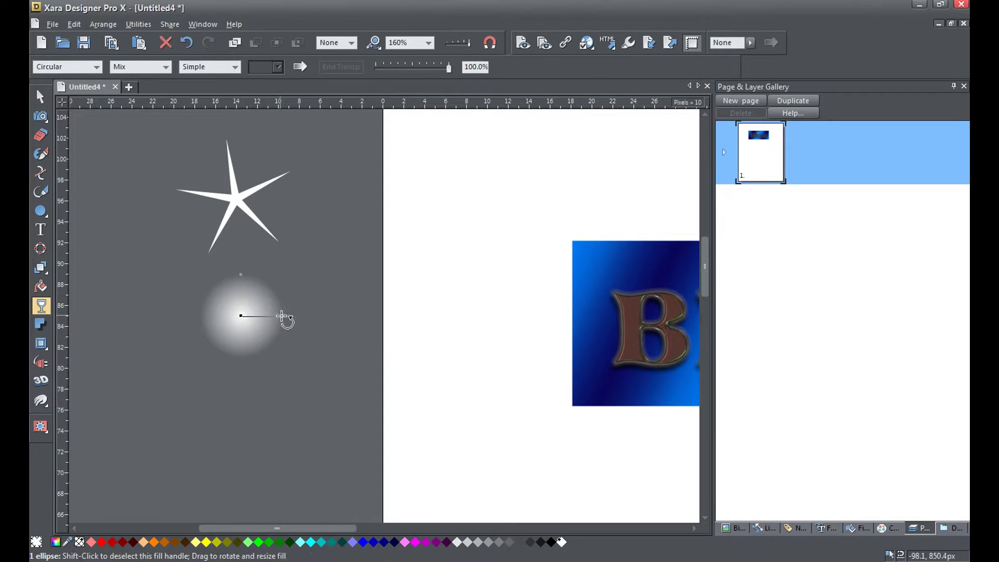
{"action": "left_click_drag", "start_coordinate": [281, 316], "coordinate": [282, 316]}
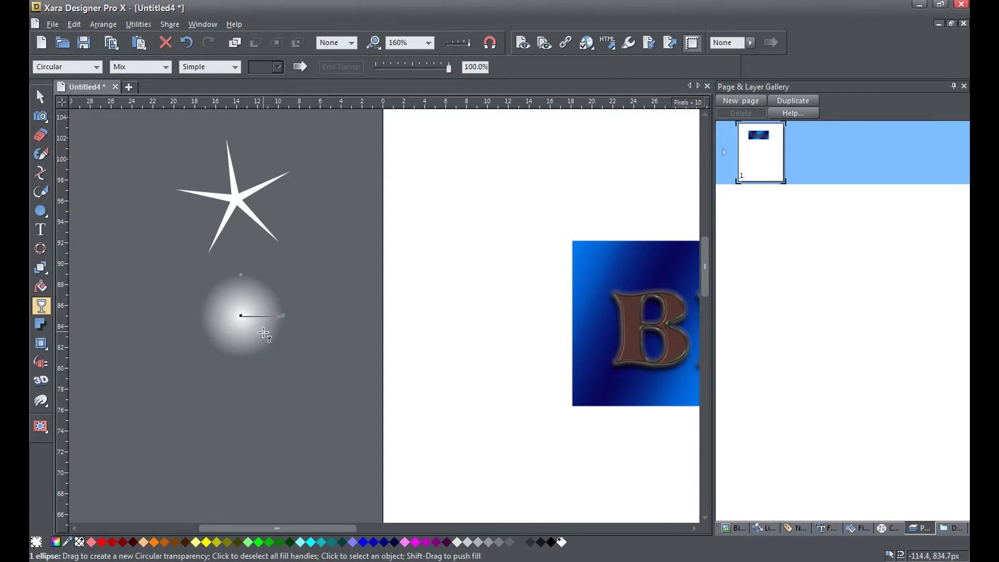
Step: Add an intermediate 74.5% step to the circle's transparency, shift it toward the centre, and shorten the fade to end inside the edge
{"action": "scroll", "coordinate": [263, 333], "scroll_direction": "up", "scroll_amount": 4}
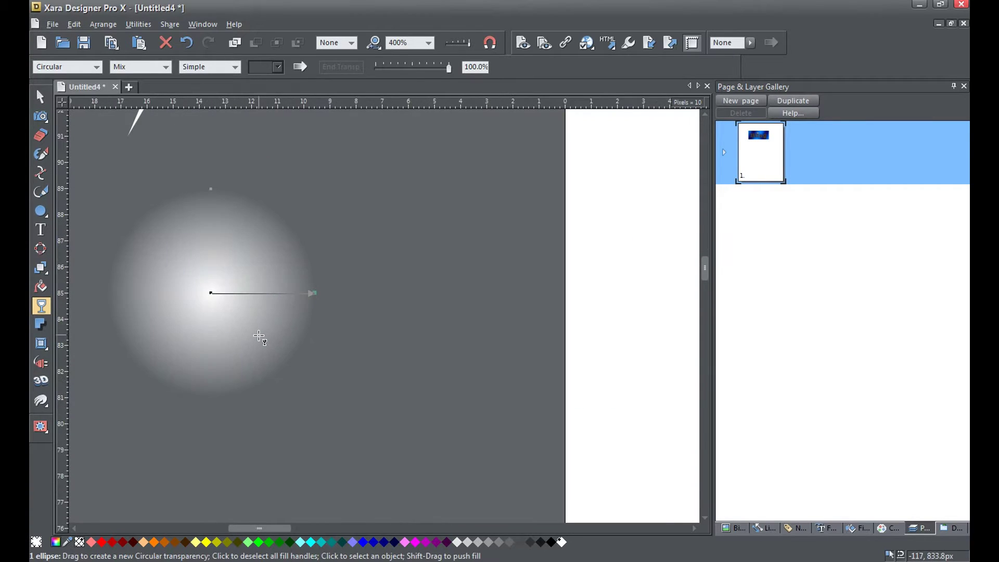
{"action": "left_click", "coordinate": [279, 295]}
{"action": "double_click", "coordinate": [279, 294]}
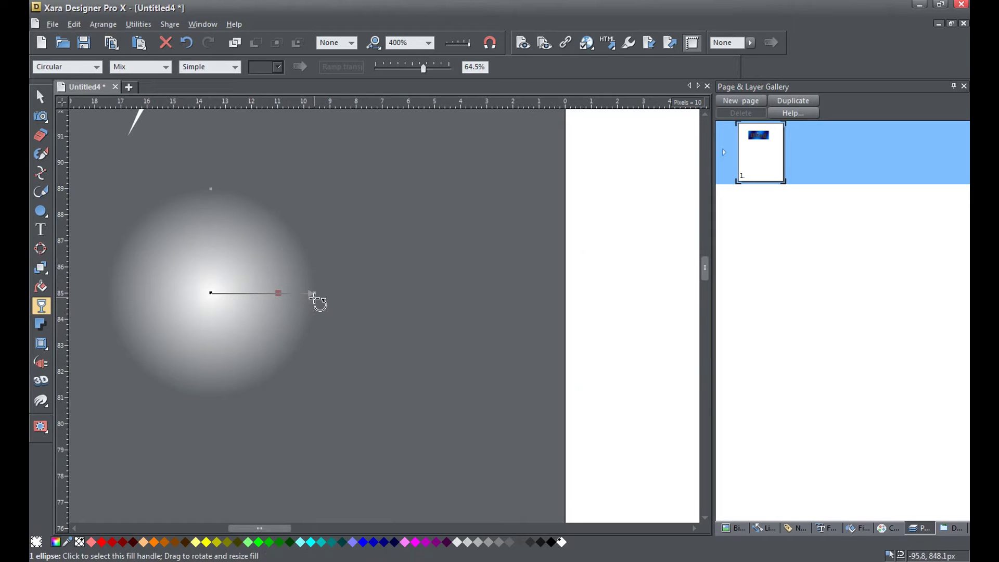
{"action": "mouse_move", "coordinate": [422, 68]}
{"action": "left_mouse_down"}
{"action": "mouse_move", "coordinate": [412, 67]}
{"action": "mouse_move", "coordinate": [428, 68]}
{"action": "left_mouse_up"}
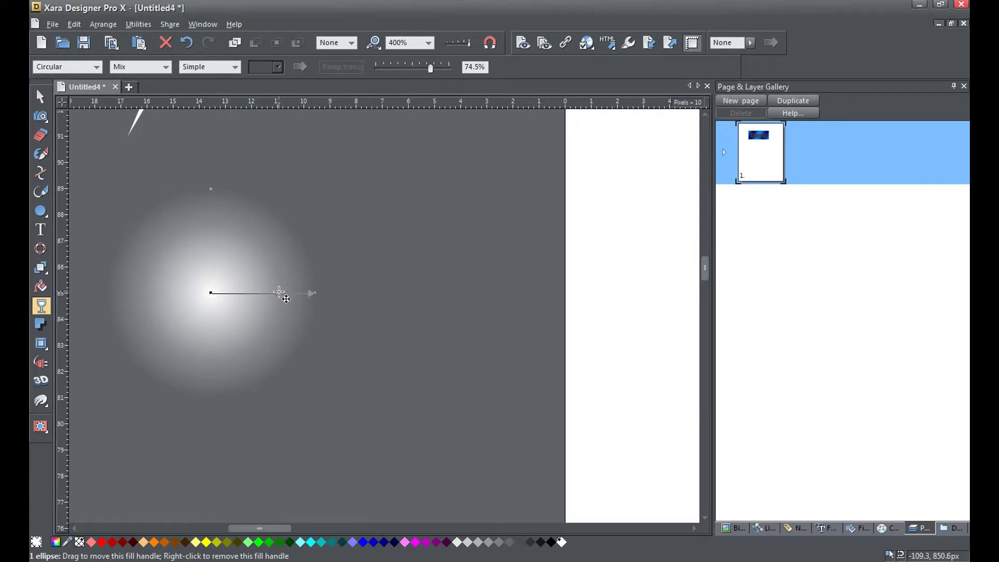
{"action": "left_click_drag", "start_coordinate": [280, 292], "coordinate": [265, 293]}
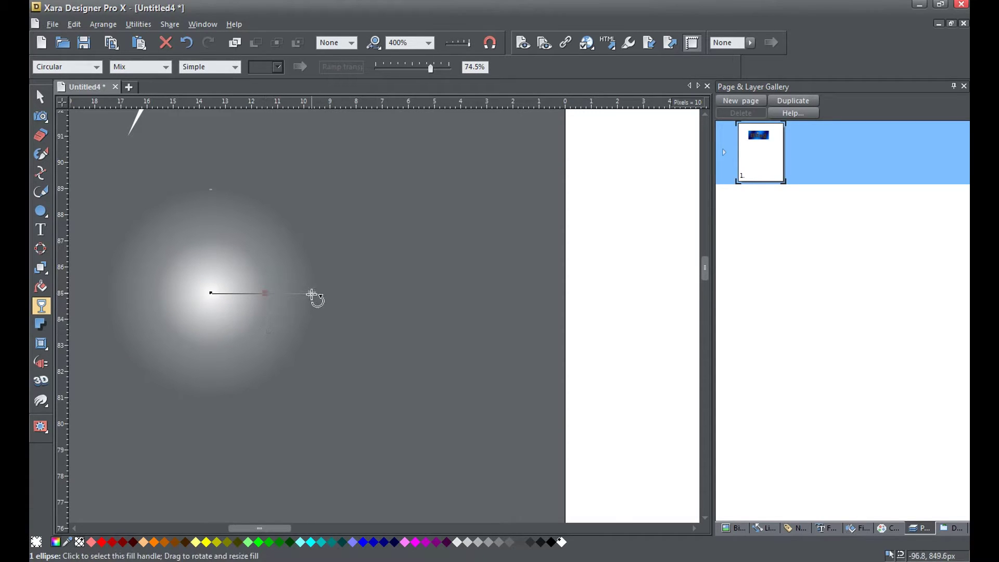
{"action": "left_click_drag", "start_coordinate": [313, 293], "coordinate": [306, 292]}
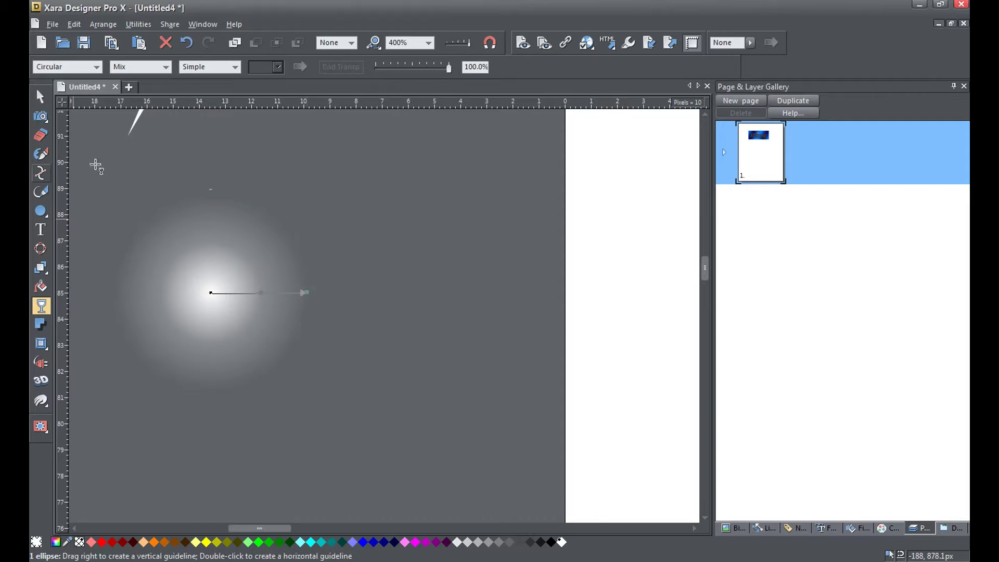
Step: Centre the soft glow circle on the white star, at about X -181 px, Y 921.8 px
{"action": "scroll", "coordinate": [252, 178], "scroll_direction": "down", "scroll_amount": 2}
{"action": "scroll", "coordinate": [252, 178], "scroll_direction": "down", "scroll_amount": 1}
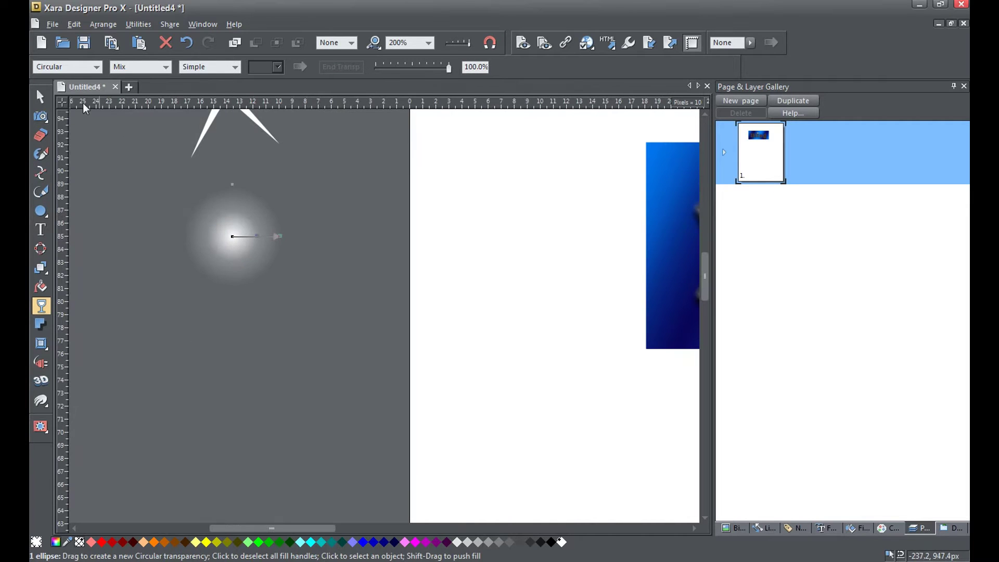
{"action": "left_click", "coordinate": [42, 98]}
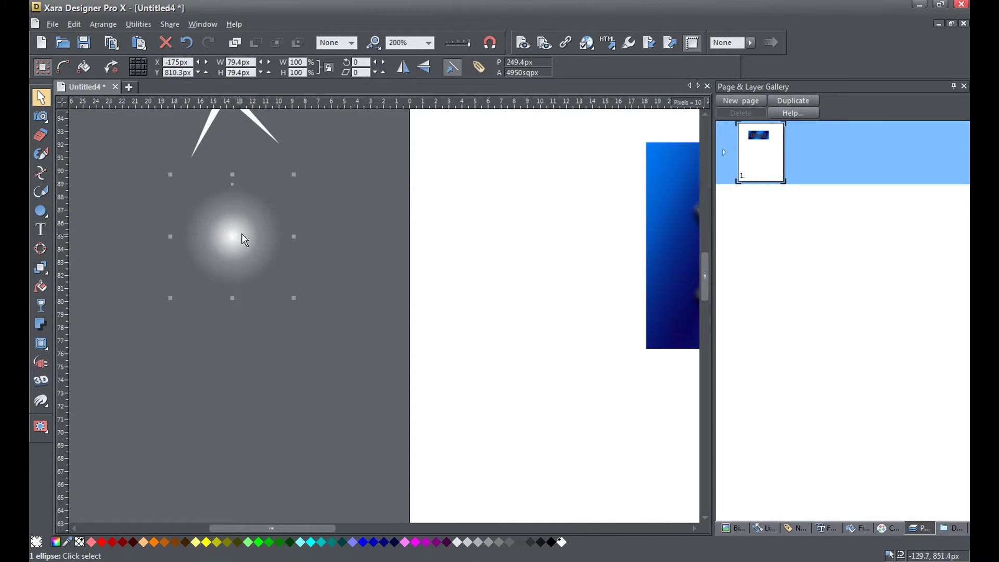
{"action": "left_click_drag", "start_coordinate": [244, 232], "coordinate": [245, 137]}
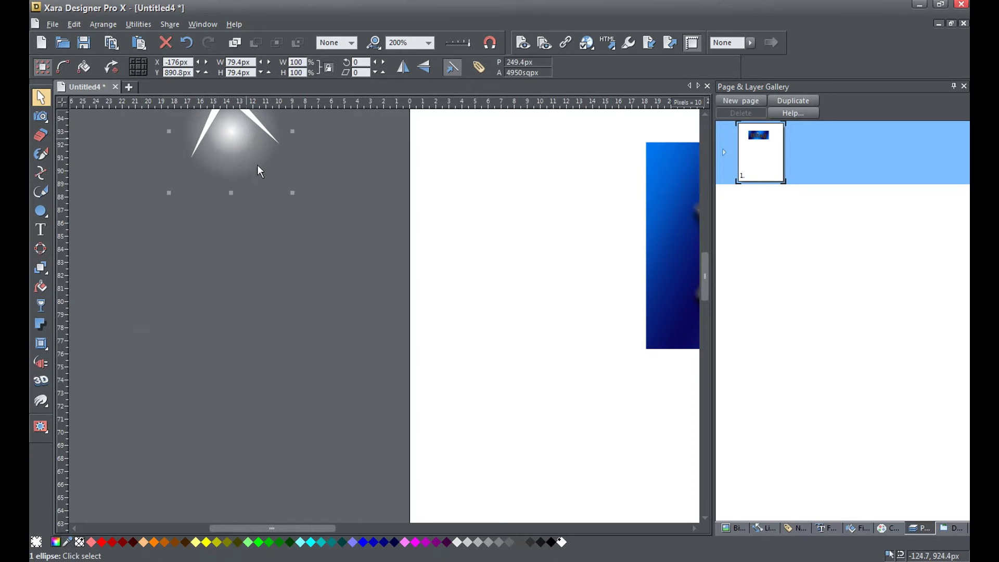
{"action": "left_click_drag", "start_coordinate": [271, 217], "coordinate": [275, 375]}
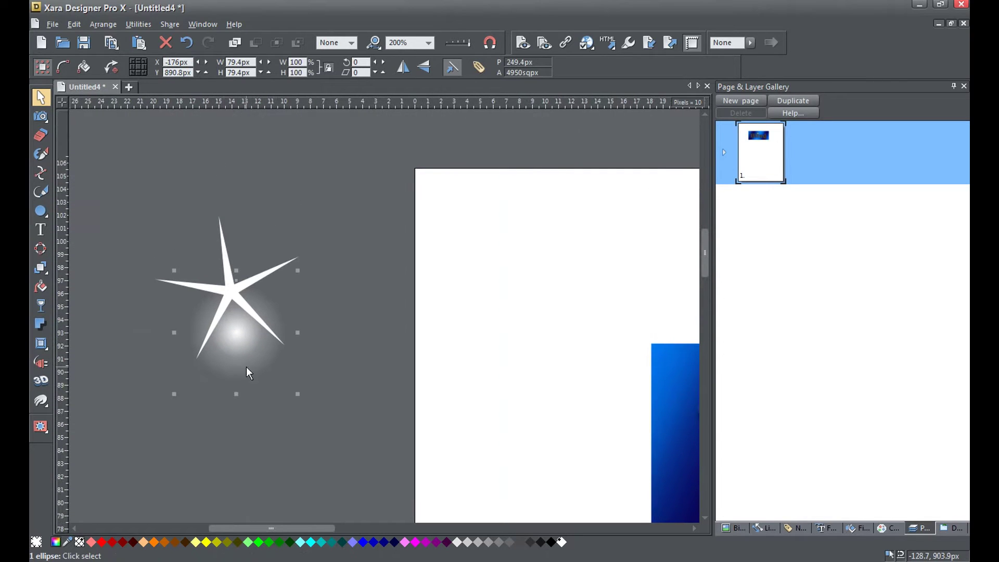
{"action": "left_click_drag", "start_coordinate": [239, 339], "coordinate": [238, 300]}
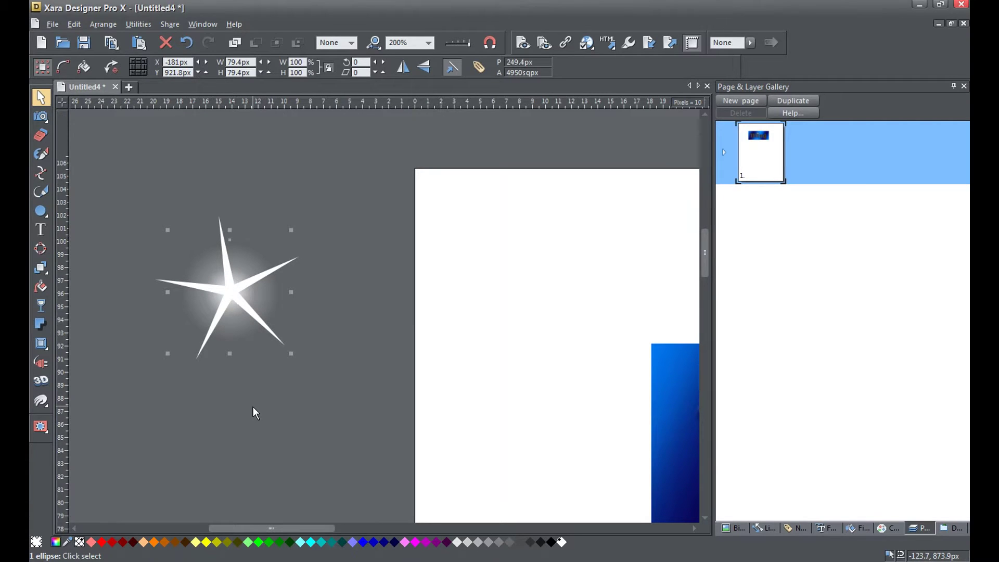
Step: Group the white star and the glow circle together
{"action": "scroll", "coordinate": [253, 407], "scroll_direction": "down", "scroll_amount": 2}
{"action": "left_click_drag", "start_coordinate": [133, 255], "coordinate": [329, 412]}
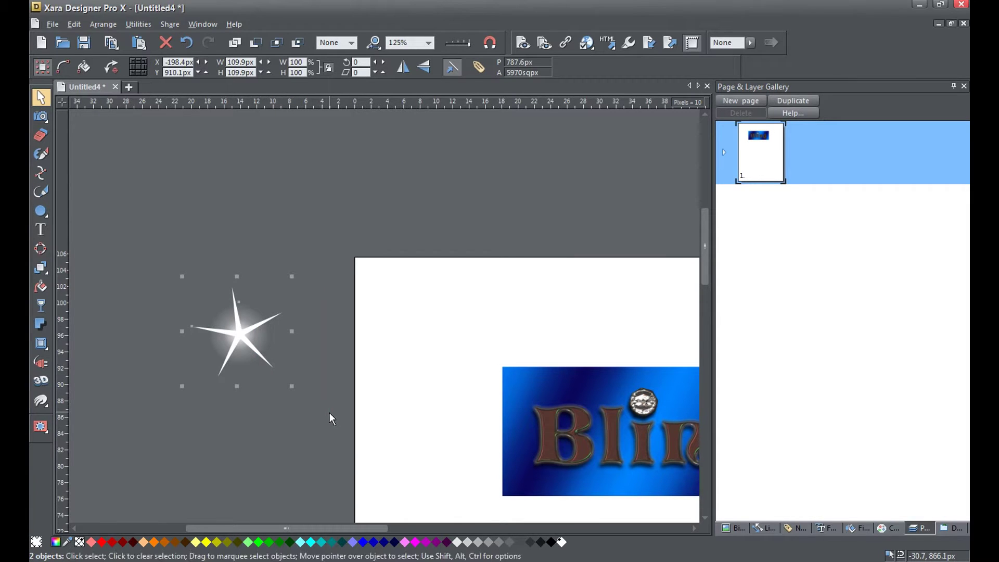
{"action": "key", "text": "ctrl+g"}
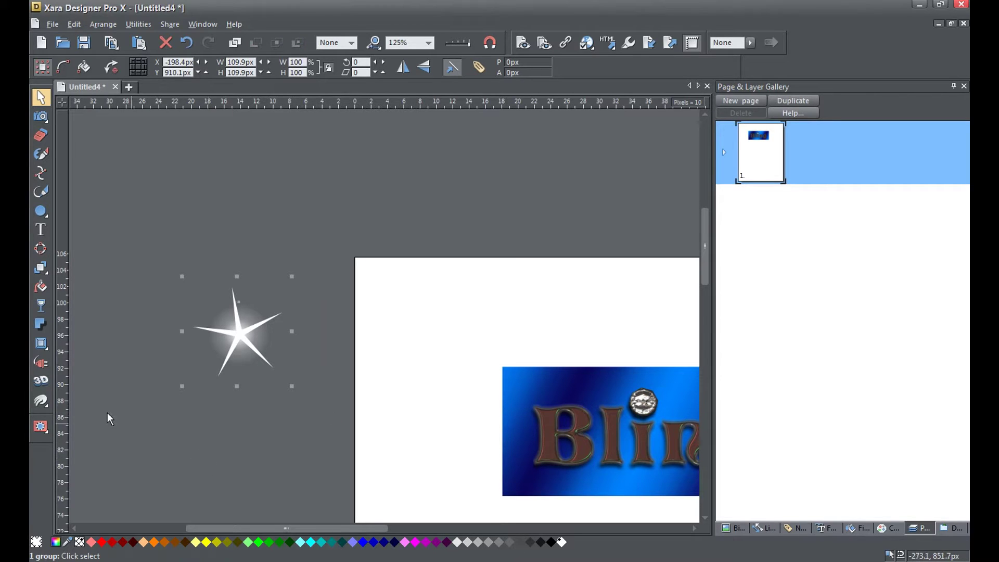
Step: Apply a Gaussian blur live effect with a radius of 21 to the grouped star and glow
{"action": "left_click", "coordinate": [41, 365]}
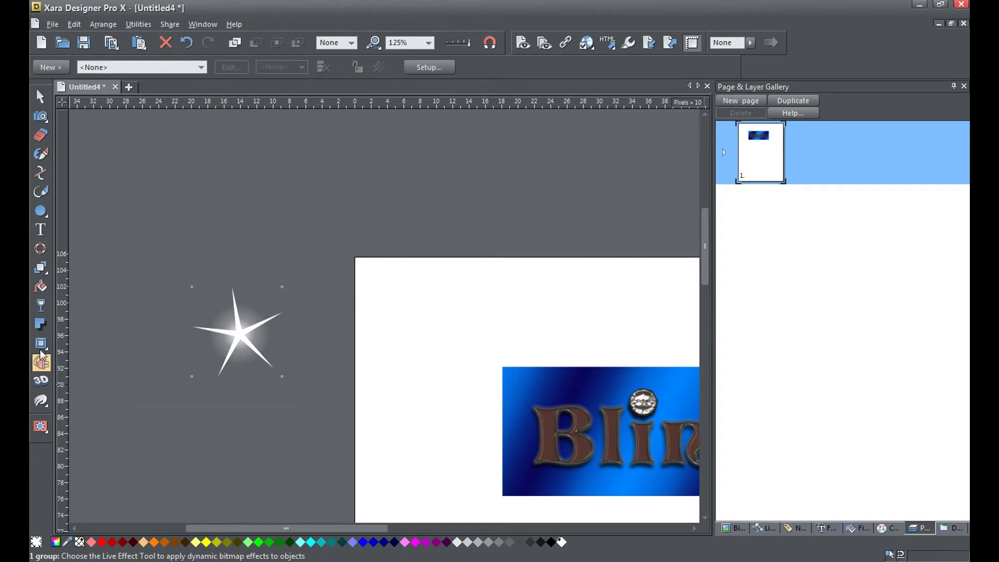
{"action": "left_click", "coordinate": [50, 68]}
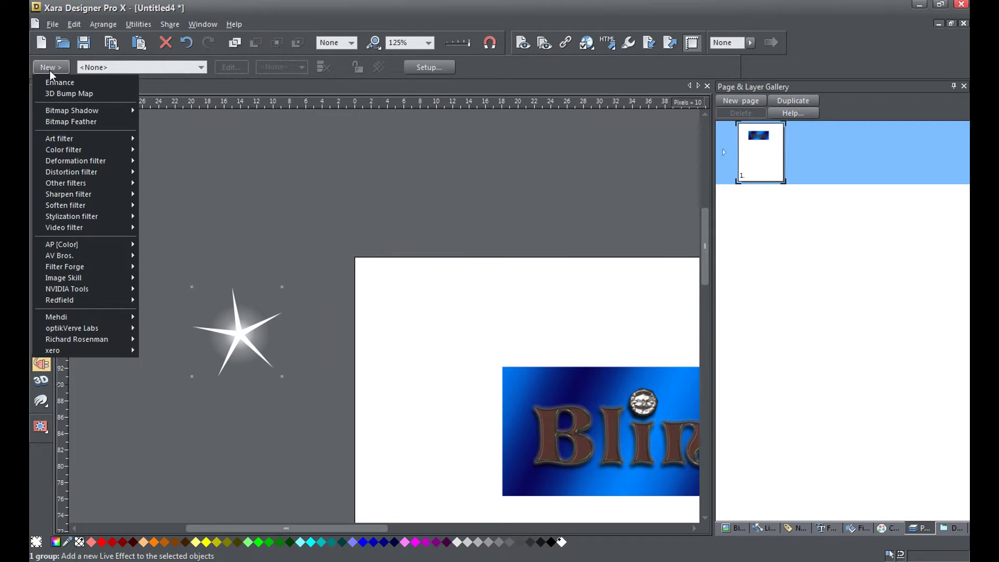
{"action": "mouse_move", "coordinate": [91, 206]}
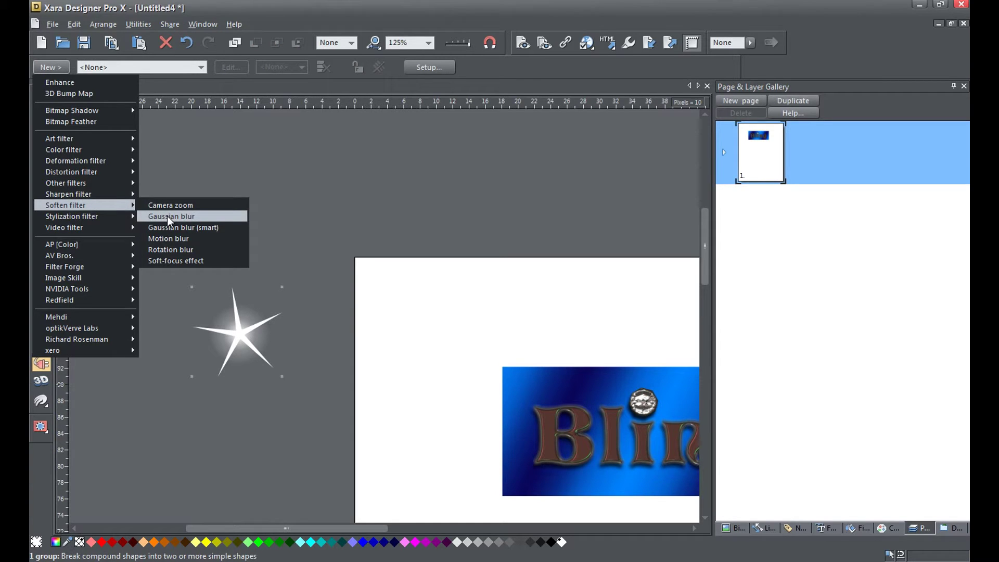
{"action": "left_click", "coordinate": [170, 216]}
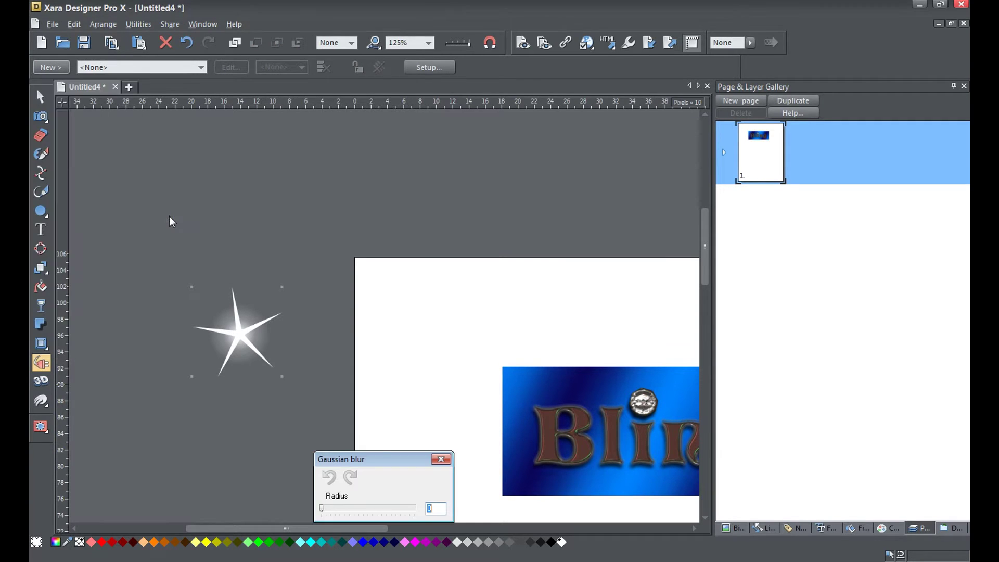
{"action": "left_click", "coordinate": [322, 509]}
{"action": "mouse_move", "coordinate": [323, 513]}
{"action": "left_mouse_down"}
{"action": "mouse_move", "coordinate": [344, 512]}
{"action": "mouse_move", "coordinate": [335, 513]}
{"action": "left_mouse_up"}
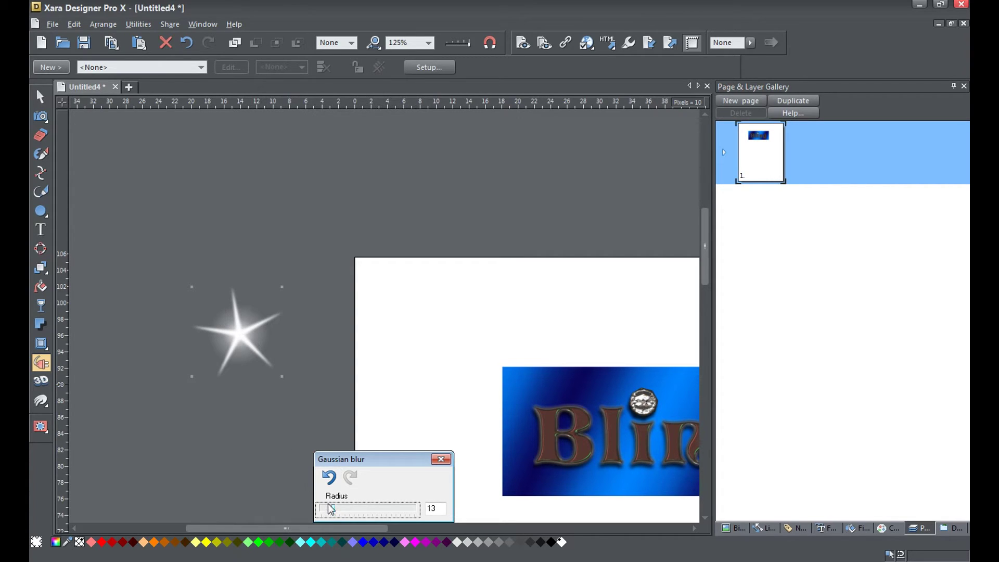
{"action": "left_click_drag", "start_coordinate": [336, 512], "coordinate": [367, 512]}
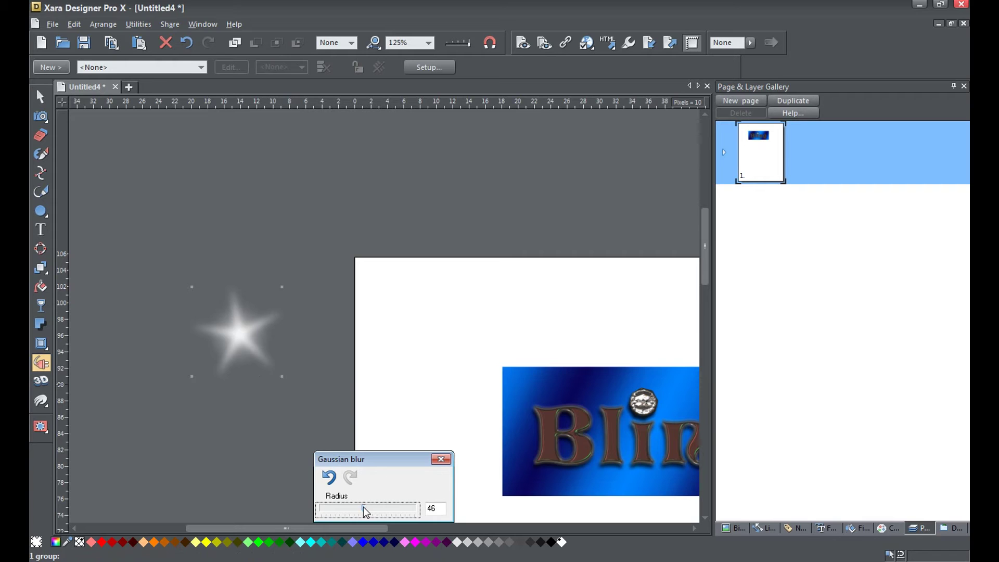
{"action": "left_click_drag", "start_coordinate": [366, 511], "coordinate": [343, 512]}
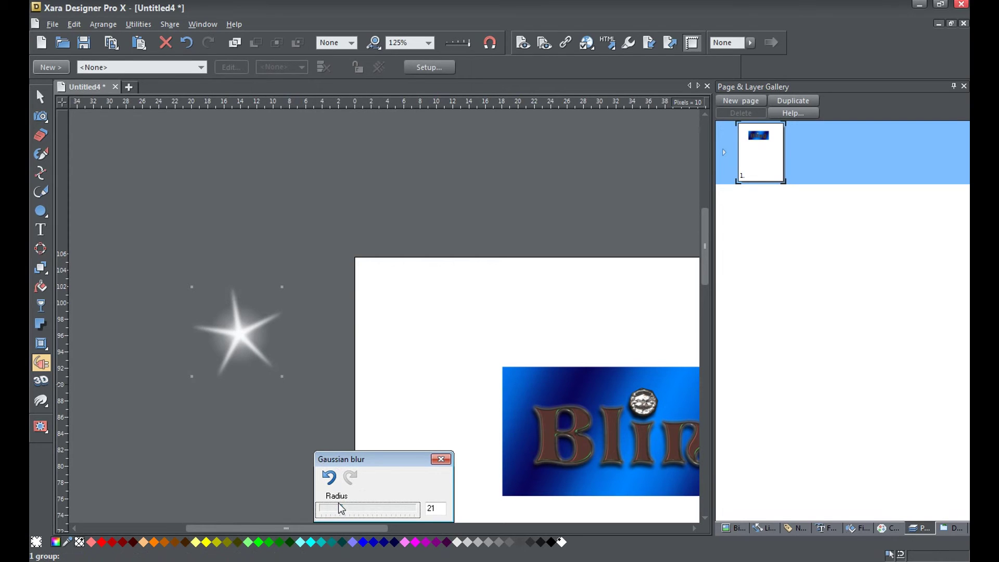
{"action": "left_click", "coordinate": [441, 460]}
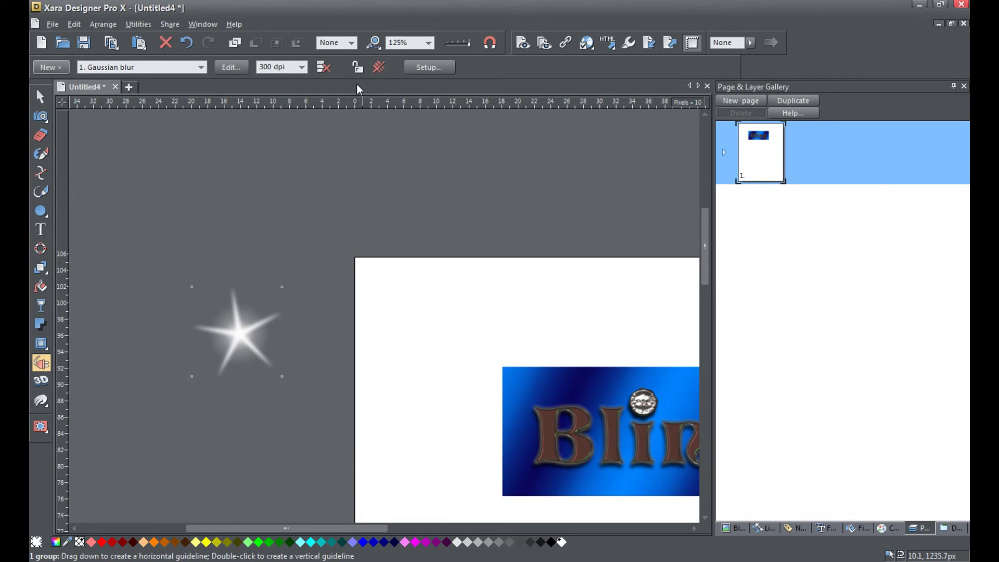
Step: Lock the Gaussian blur effect on the grouped star and glow
{"action": "left_click", "coordinate": [357, 68]}
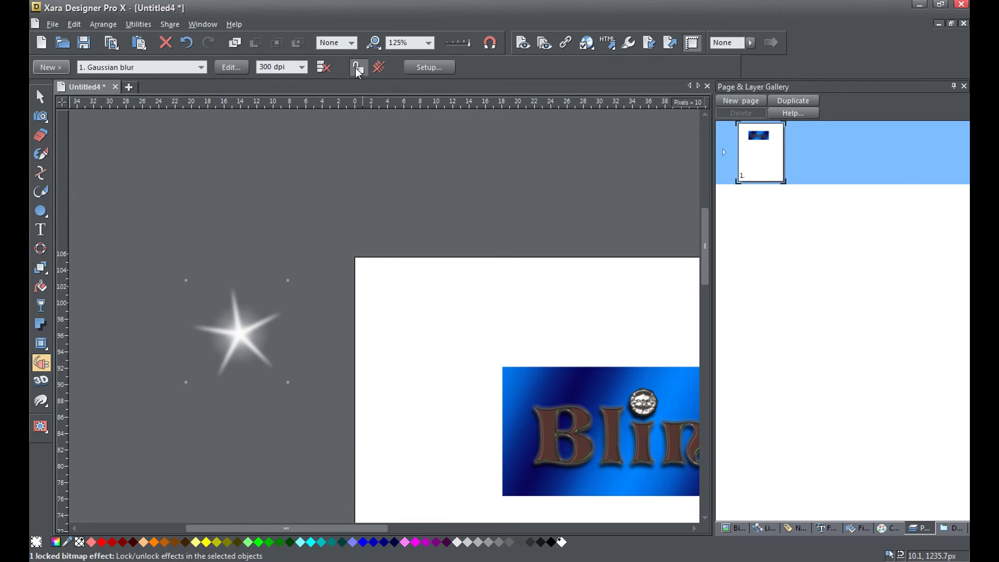
Step: Place the sparkle on the gemstone's upper-right edge and shrink it to about 54.8 px square, at about X 339.2 px, Y 856.4 px
{"action": "scroll", "coordinate": [322, 416], "scroll_direction": "down", "scroll_amount": 2}
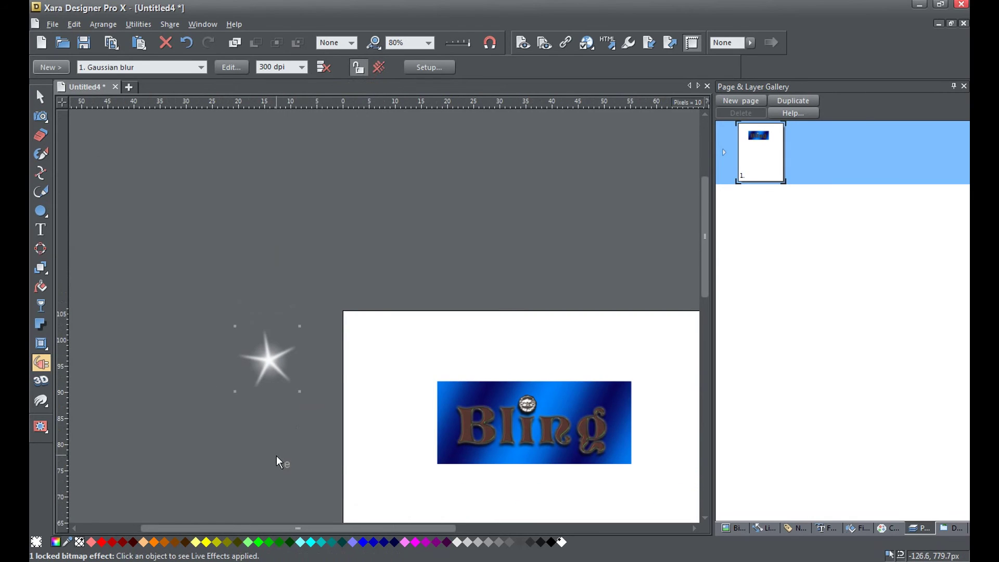
{"action": "scroll", "coordinate": [276, 457], "scroll_direction": "down", "scroll_amount": 3}
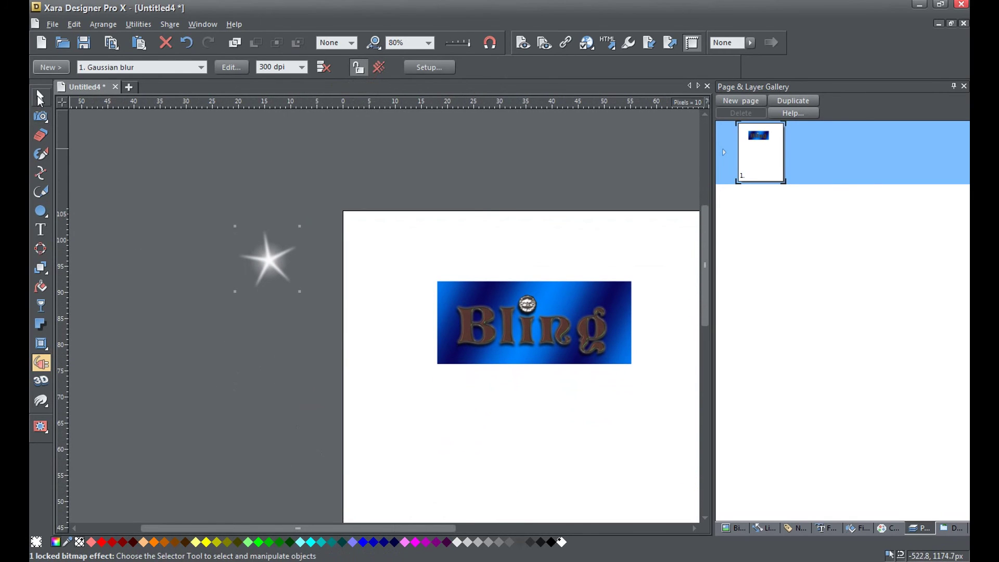
{"action": "left_click", "coordinate": [37, 96]}
{"action": "left_click_drag", "start_coordinate": [260, 262], "coordinate": [530, 288]}
{"action": "left_click_drag", "start_coordinate": [580, 256], "coordinate": [535, 304]}
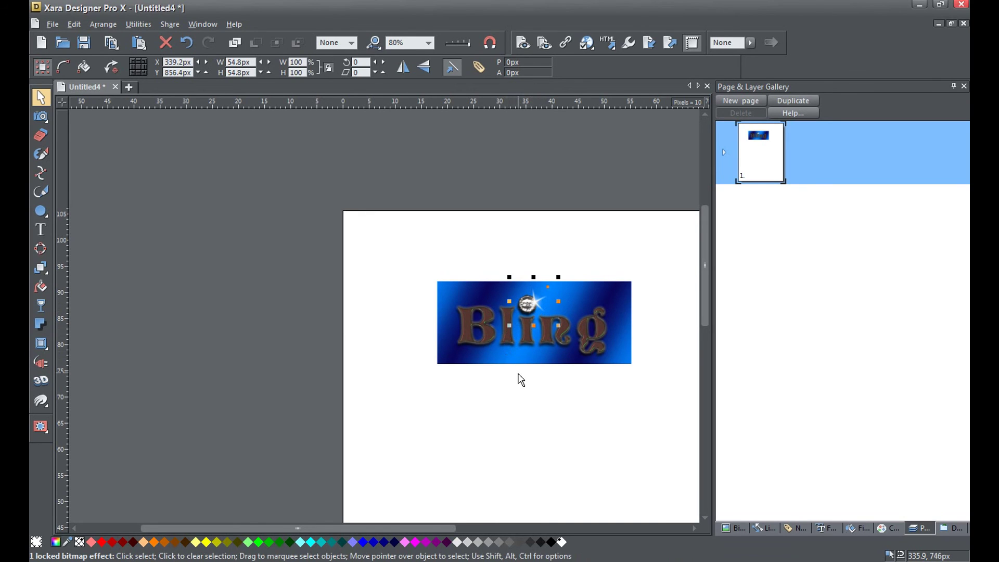
{"action": "scroll", "coordinate": [521, 380], "scroll_direction": "up", "scroll_amount": 4}
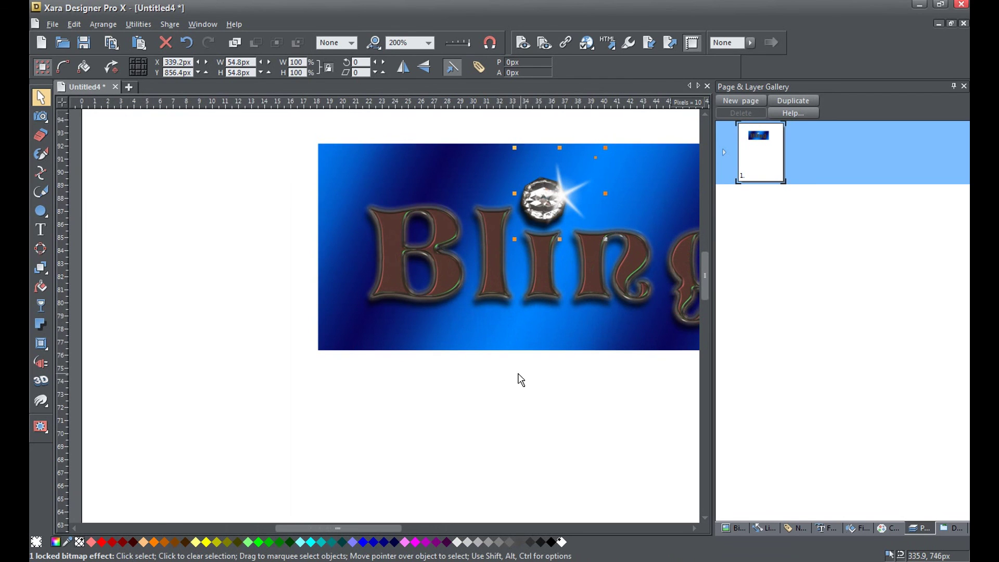
{"action": "left_click_drag", "start_coordinate": [587, 394], "coordinate": [433, 430]}
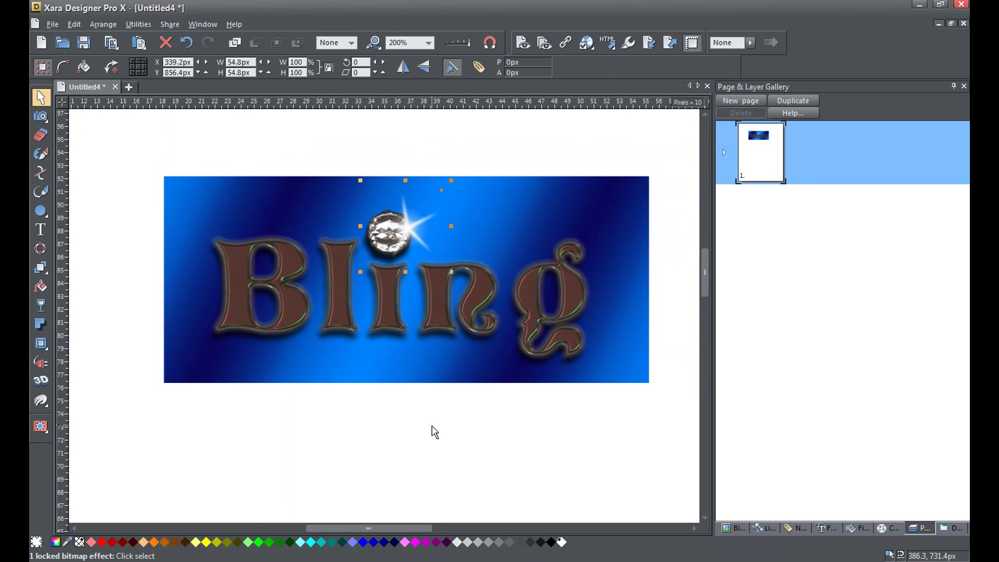